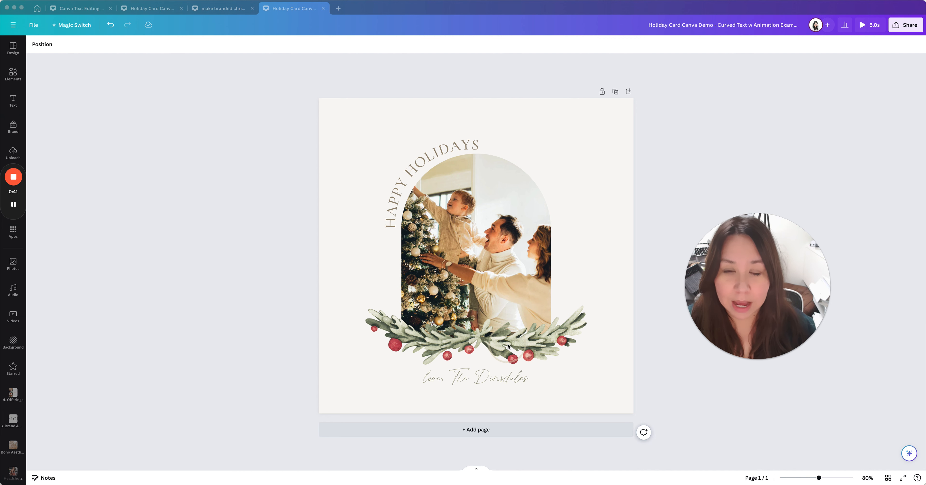
# Switch the browser to Canva's Christmas Card template results page
pyautogui.click(38, 11)
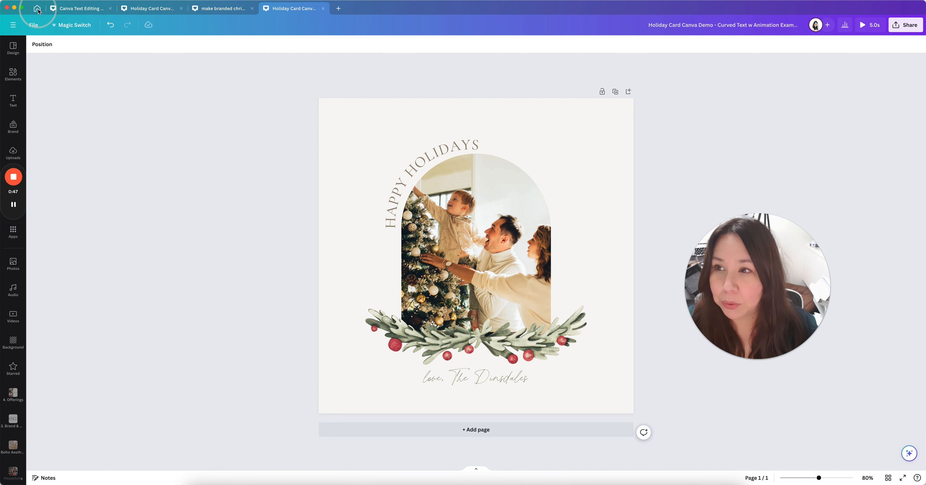
pyautogui.click(37, 9)
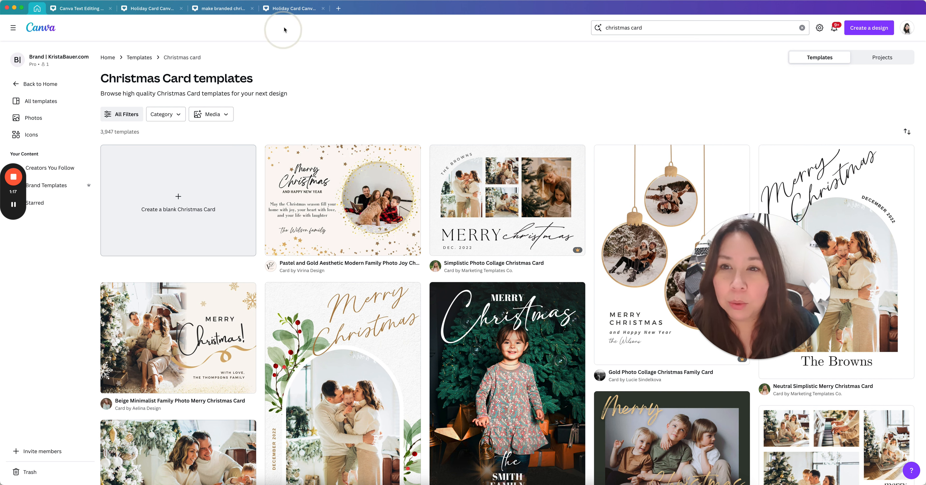
# Return to the Holiday Card editor tab and select the card page
pyautogui.click(287, 14)
pyautogui.click(596, 340)
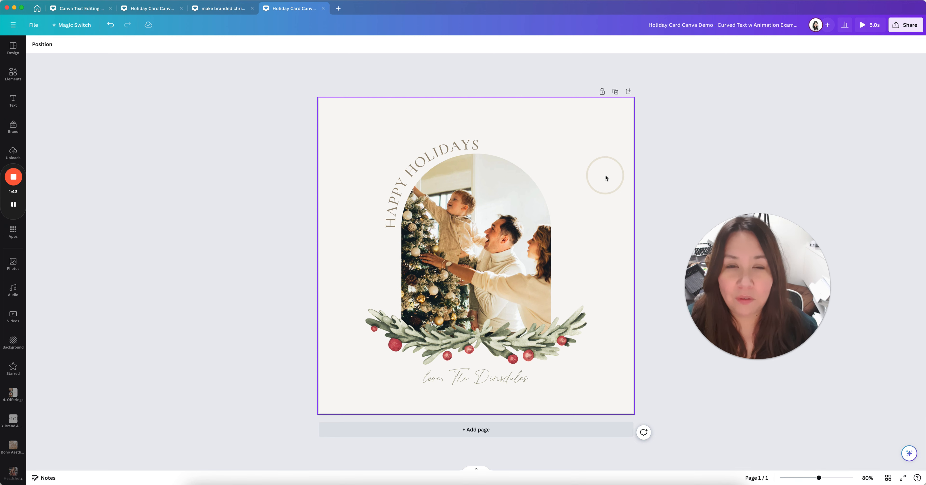
pyautogui.click(543, 187)
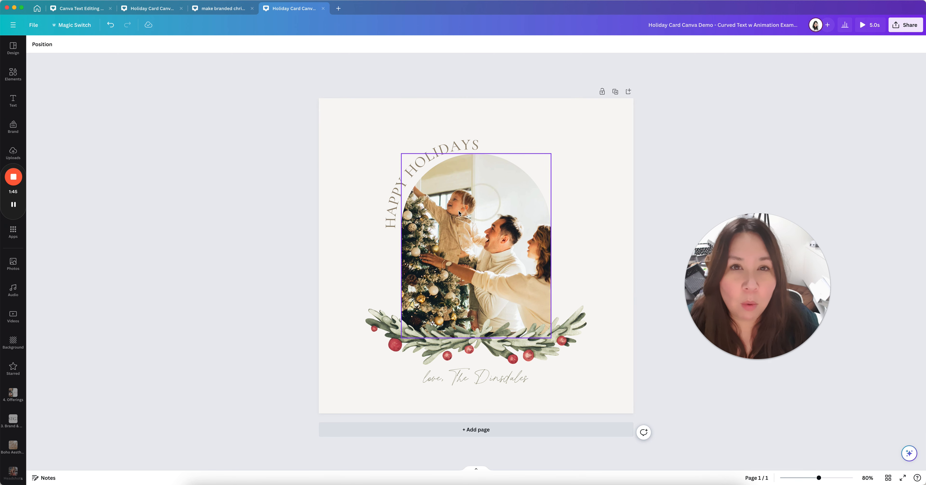
pyautogui.click(559, 243)
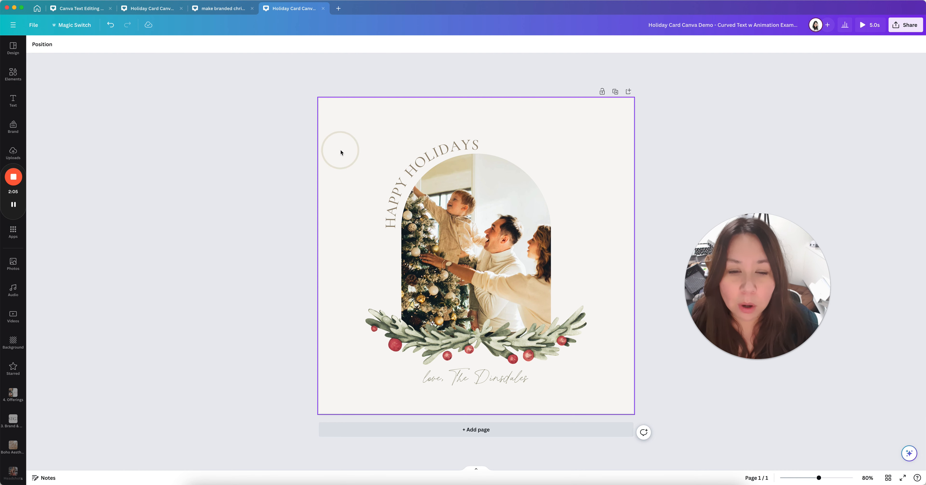
pyautogui.click(361, 147)
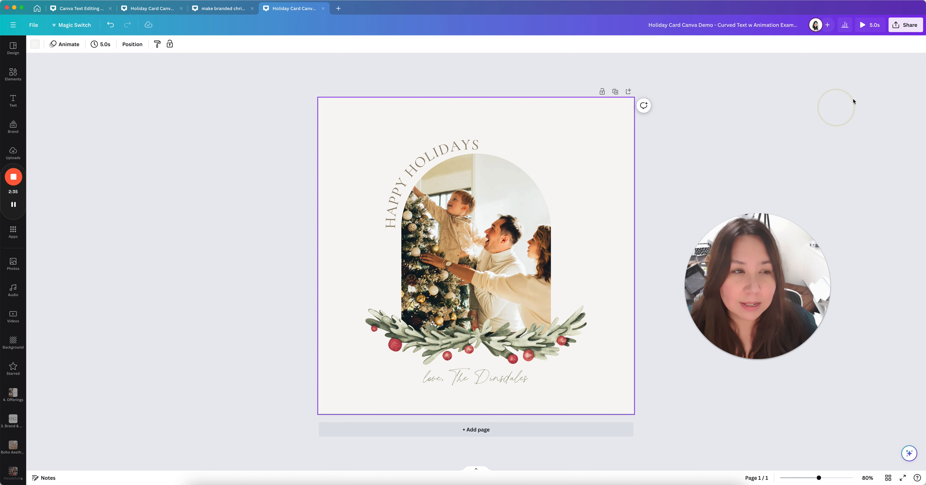
pyautogui.click(862, 25)
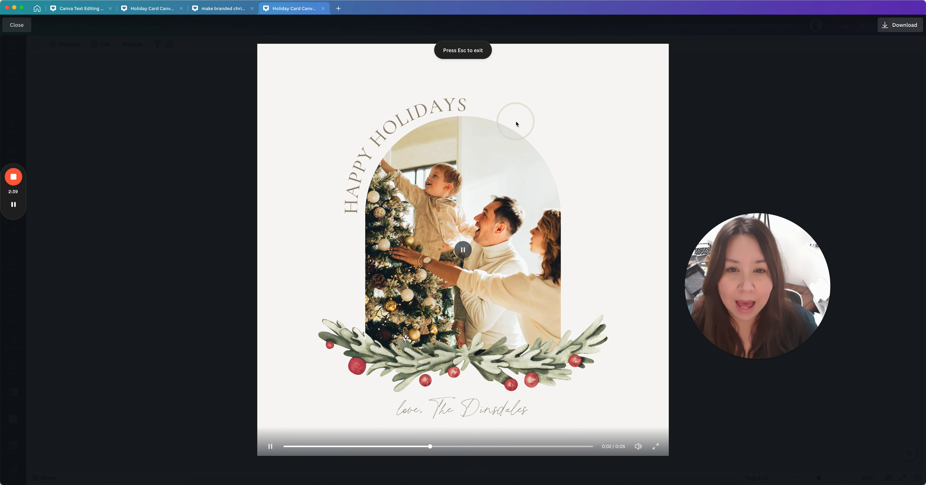
pyautogui.click(307, 445)
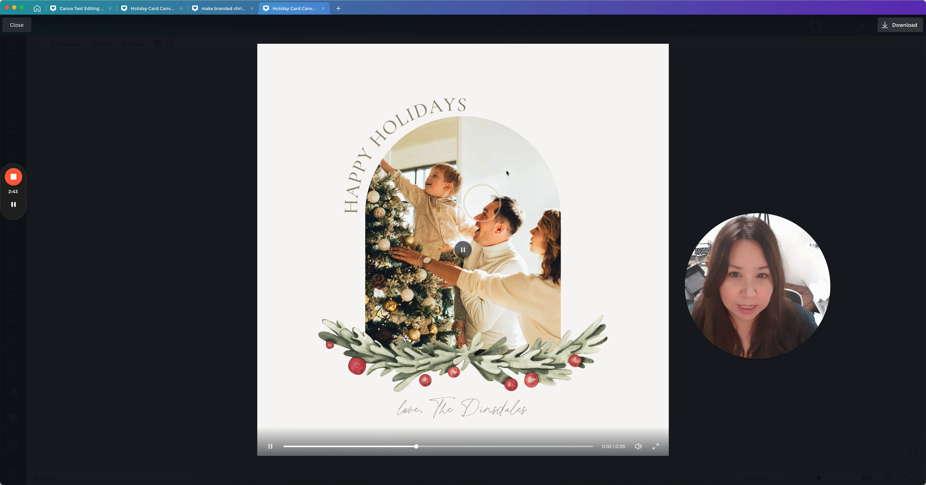
pyautogui.click(905, 28)
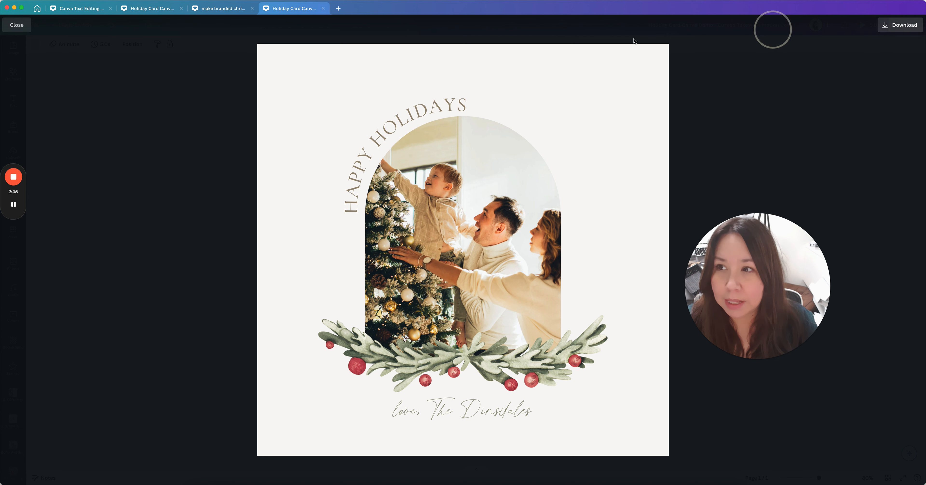
pyautogui.click(20, 29)
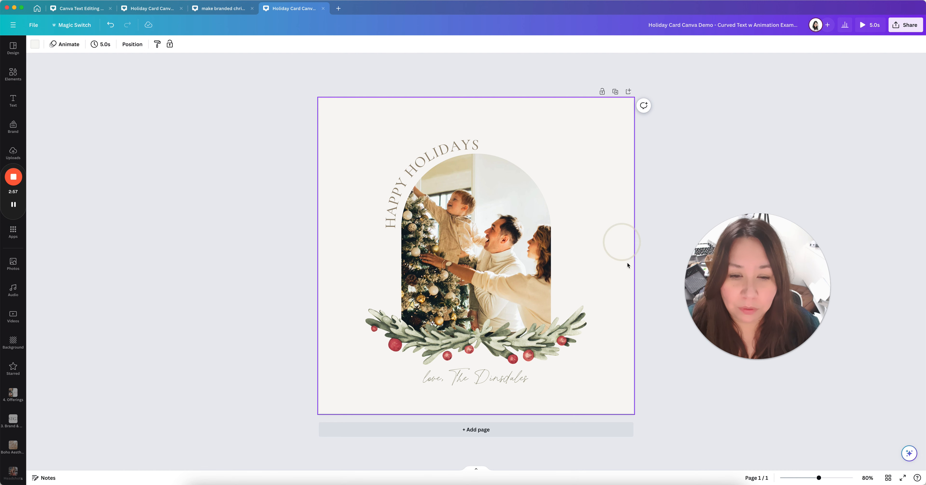
# Add a new blank page after the card and clear its background to white
pyautogui.click(615, 92)
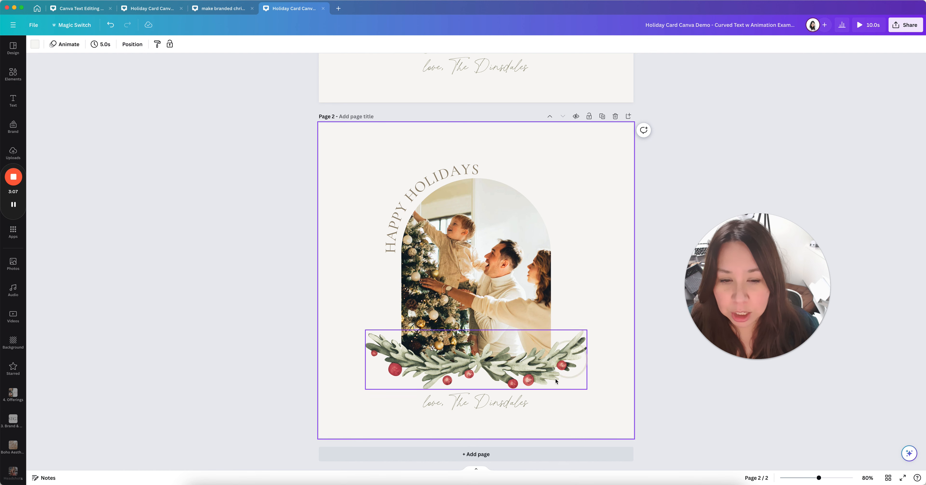
pyautogui.click(615, 118)
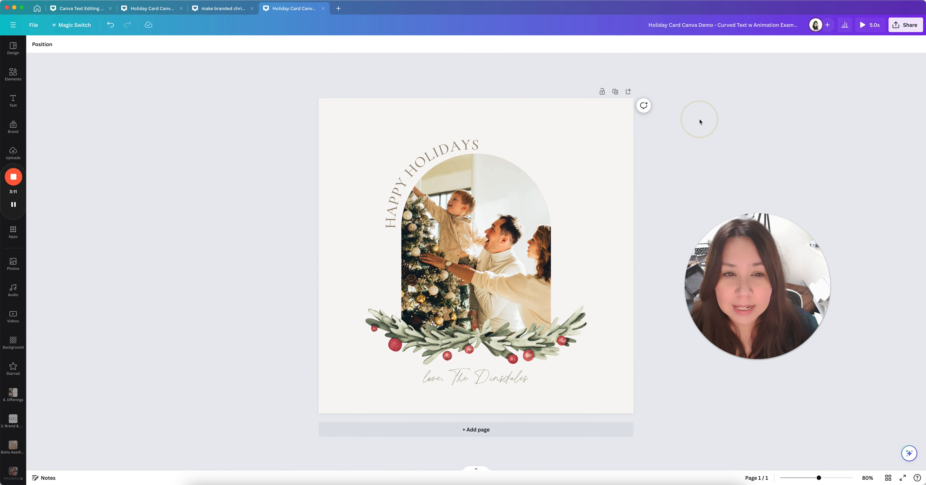
pyautogui.click(476, 429)
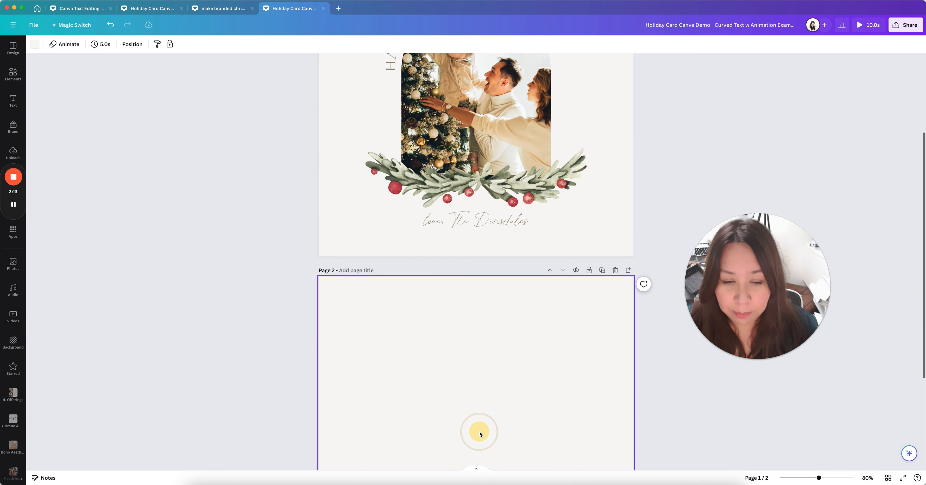
pyautogui.scroll(3, 425, 188)
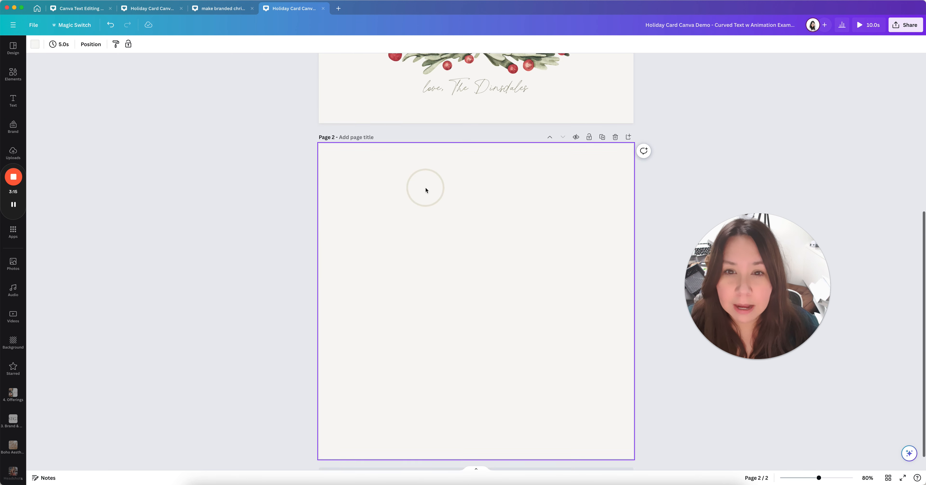
pyautogui.click(426, 307)
pyautogui.press('Delete')
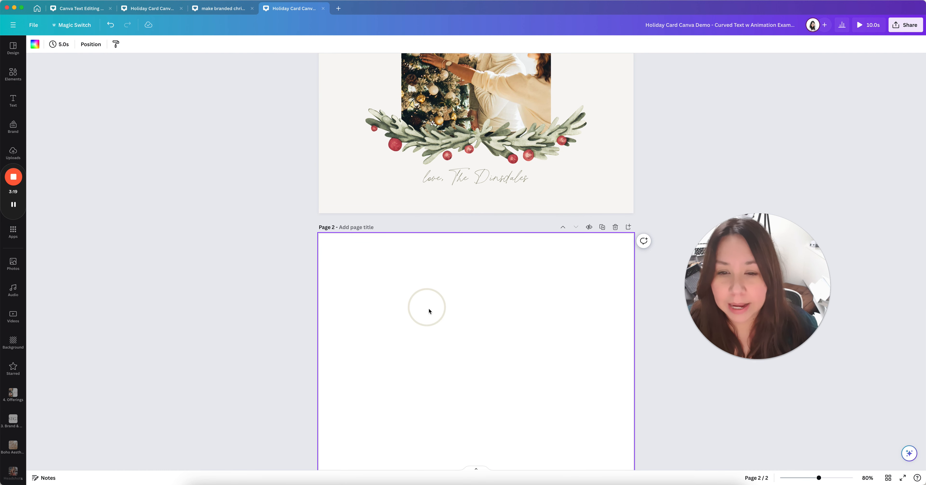
pyautogui.click(408, 294)
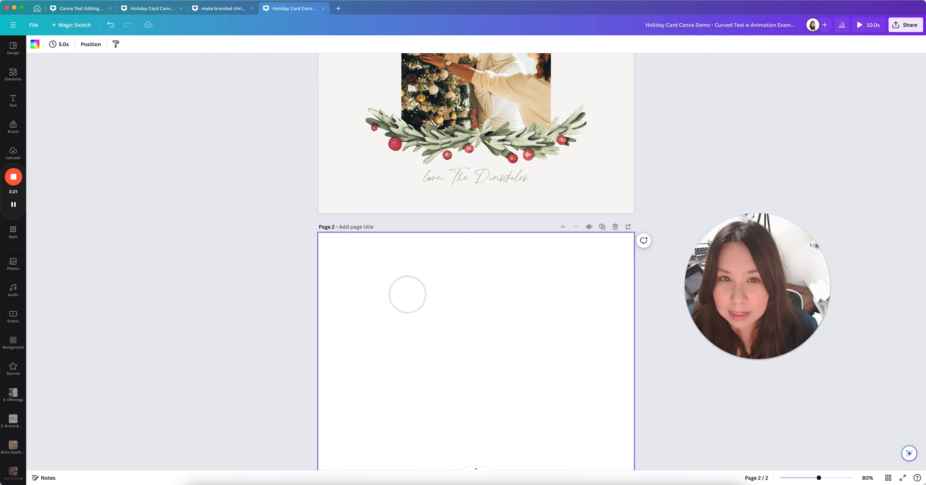
# Move the blank page above the holiday card so the card becomes page 2
pyautogui.click(482, 253)
pyautogui.scroll(3, 539, 300)
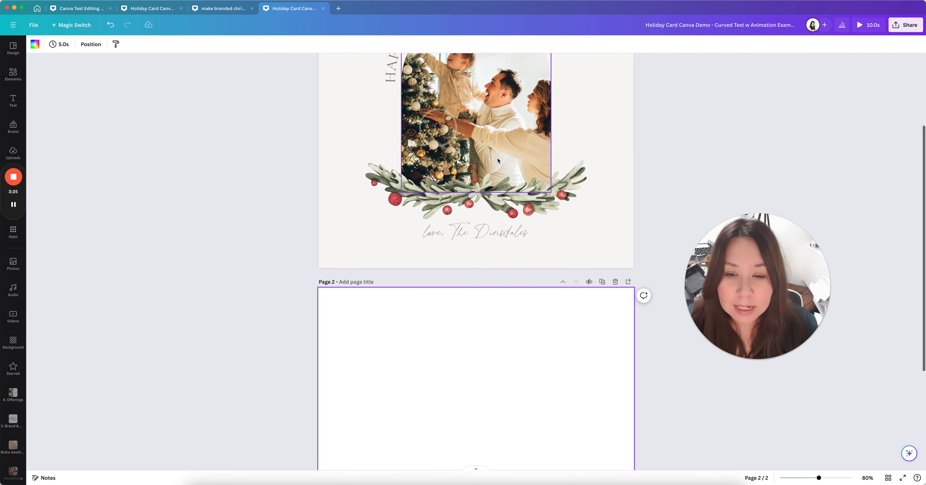
pyautogui.click(562, 282)
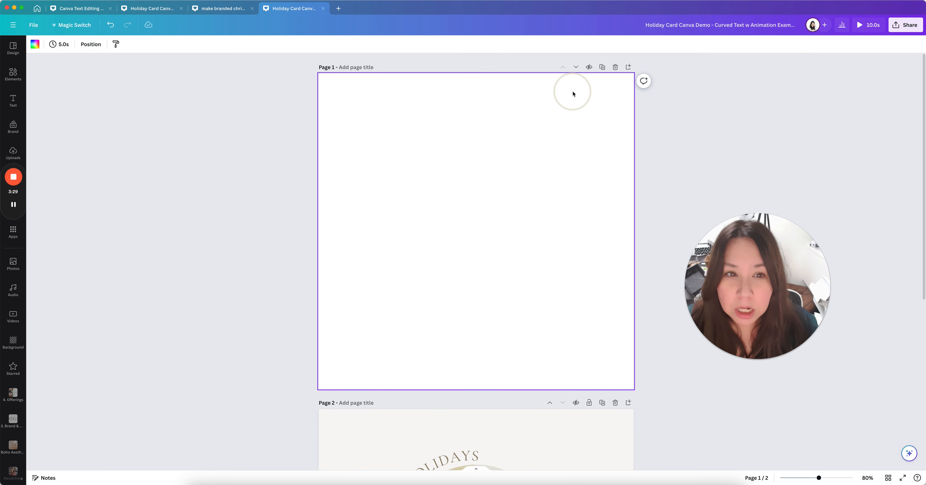
pyautogui.click(879, 459)
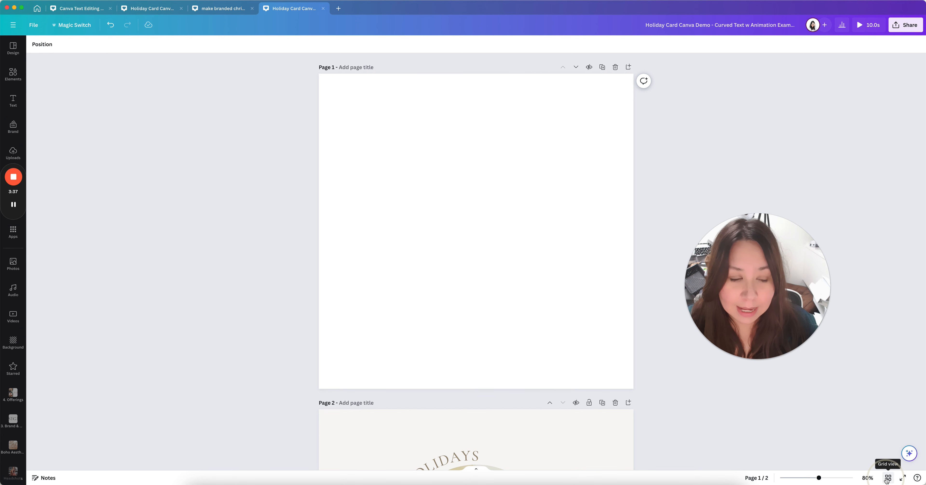
pyautogui.click(889, 477)
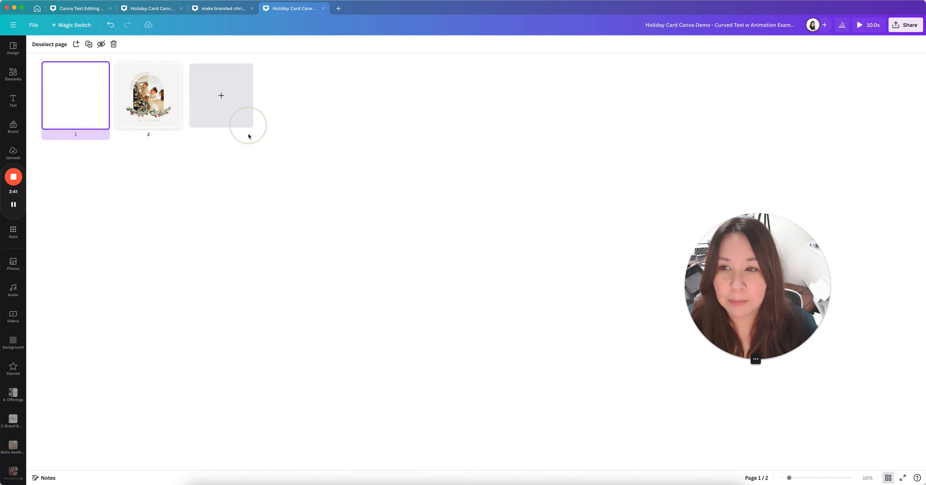
pyautogui.moveTo(158, 103); pyautogui.dragTo(47, 98)
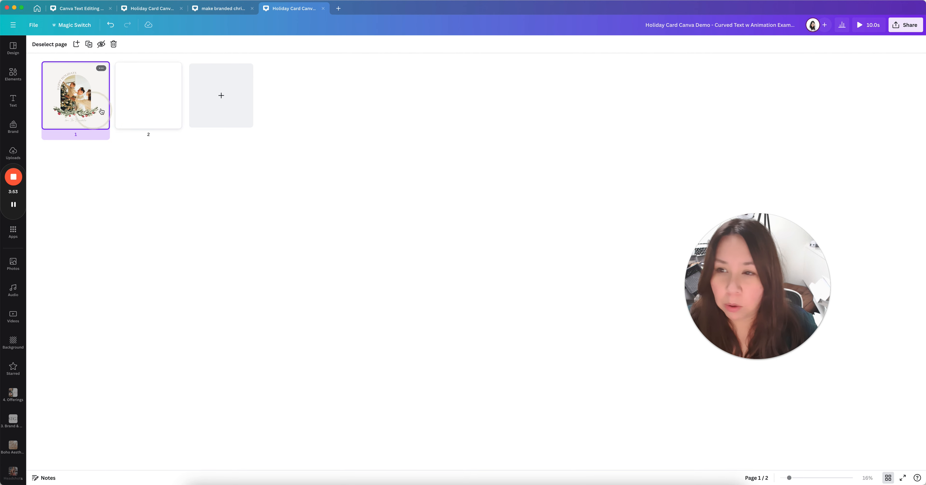
pyautogui.click(138, 103)
pyautogui.moveTo(140, 103); pyautogui.dragTo(52, 104)
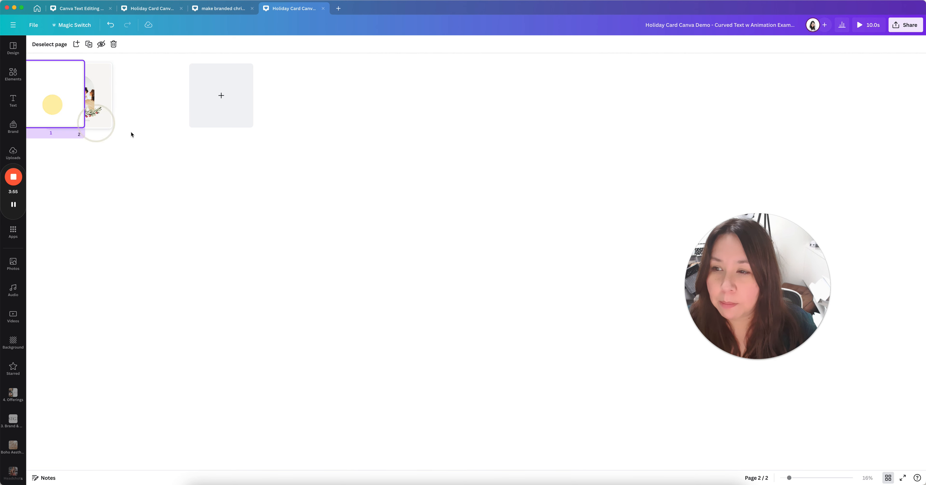
pyautogui.click(886, 476)
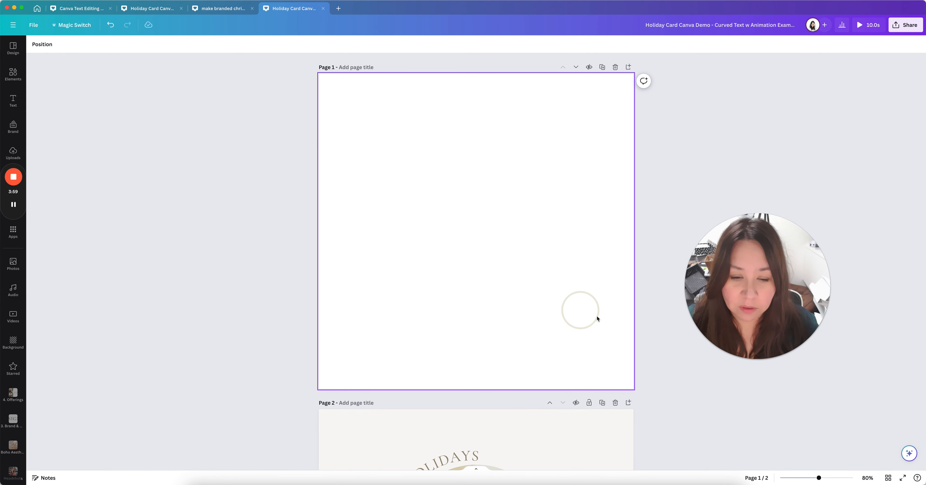
pyautogui.click(485, 206)
pyautogui.scroll(-2, 612, 347)
pyautogui.scroll(-5, 612, 347)
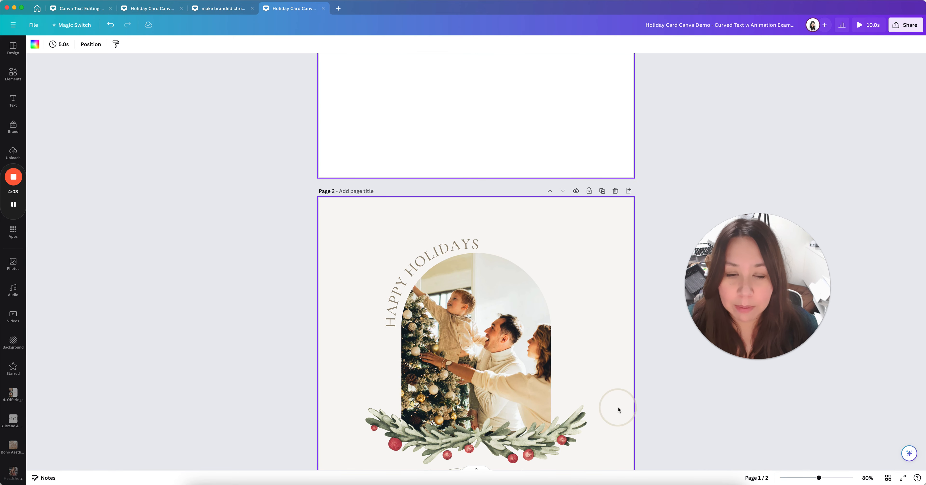
pyautogui.scroll(6, 589, 335)
pyautogui.click(497, 218)
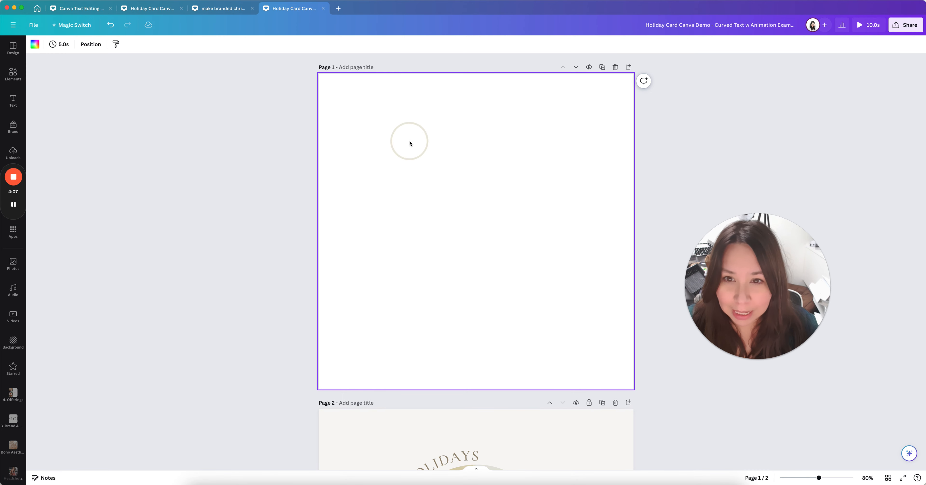
pyautogui.scroll(-6, 441, 198)
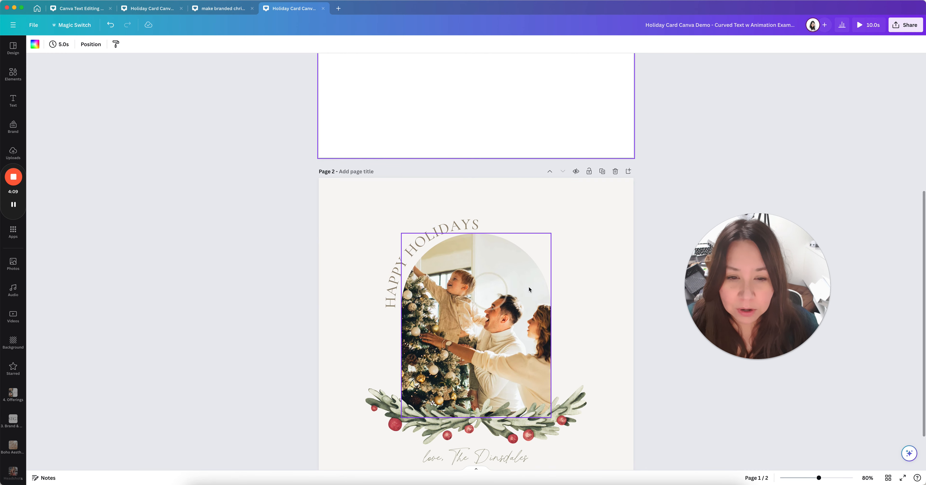
pyautogui.click(493, 322)
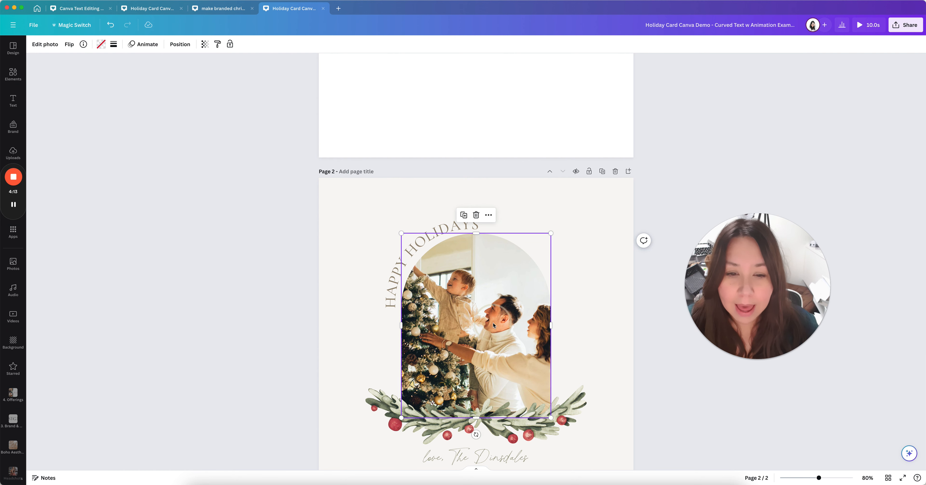
pyautogui.scroll(5, 494, 318)
pyautogui.scroll(2, 494, 319)
pyautogui.click(475, 233)
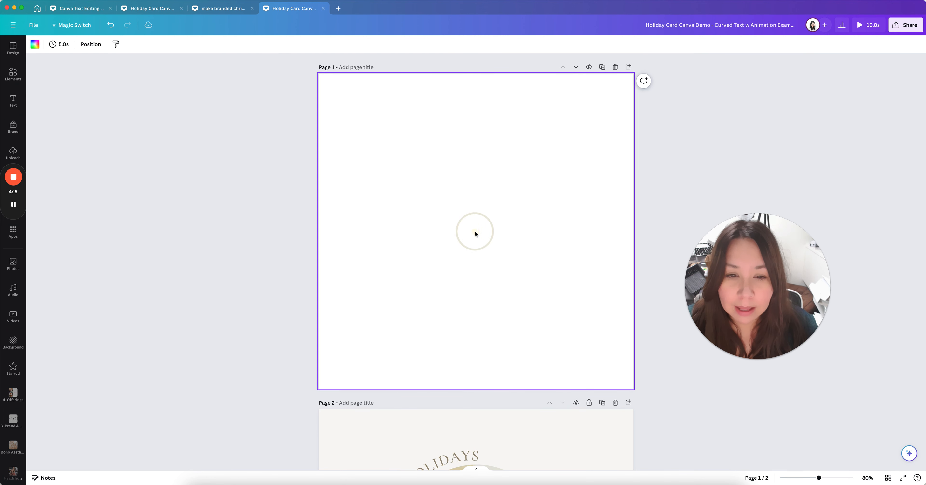
pyautogui.scroll(-7, 361, 304)
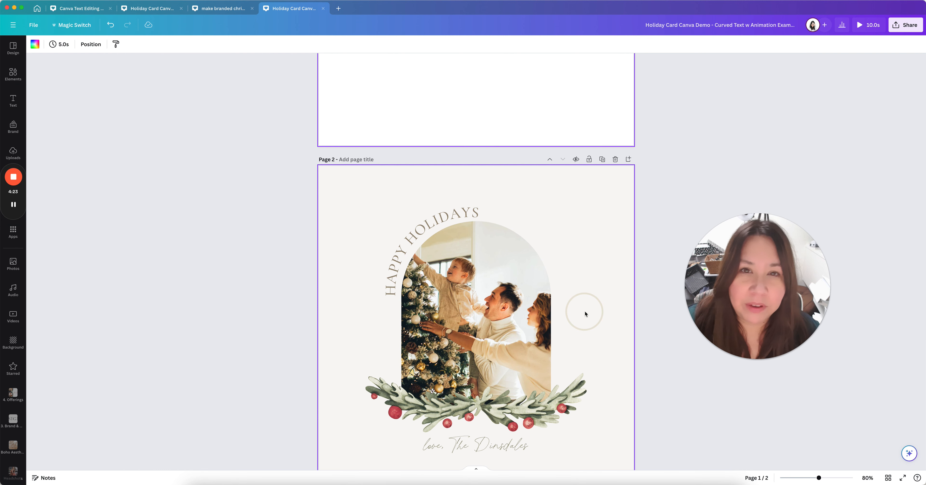
pyautogui.click(50, 121)
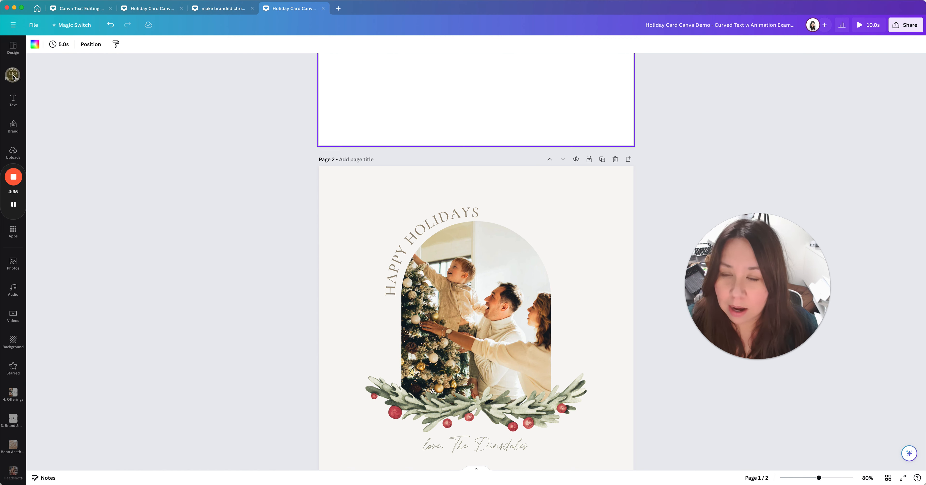
pyautogui.click(8, 83)
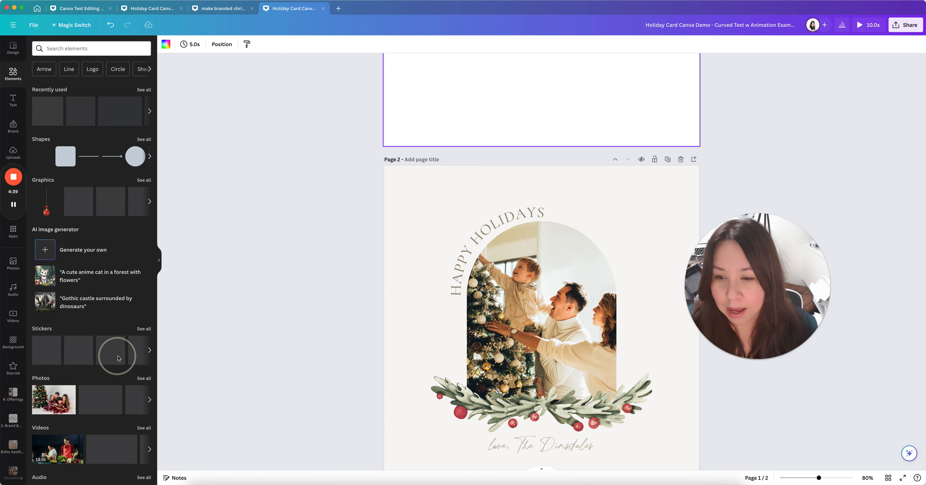
pyautogui.click(160, 262)
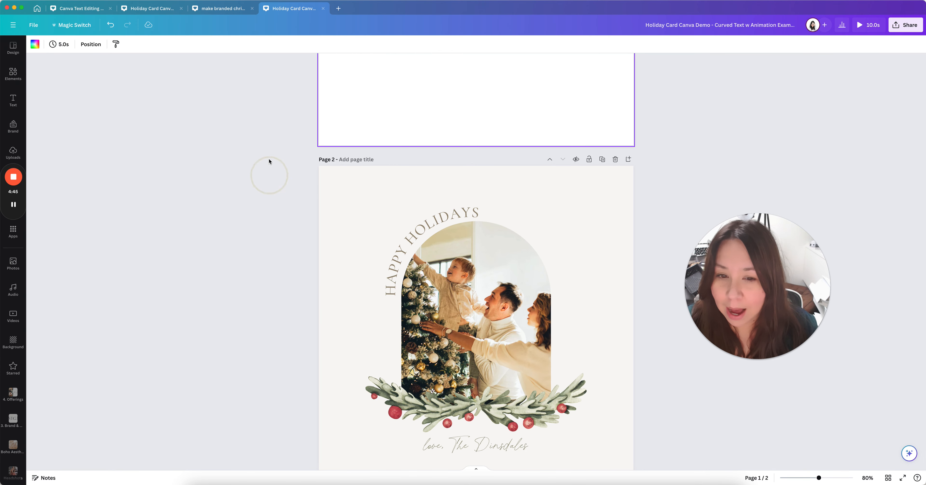
pyautogui.scroll(6, 521, 273)
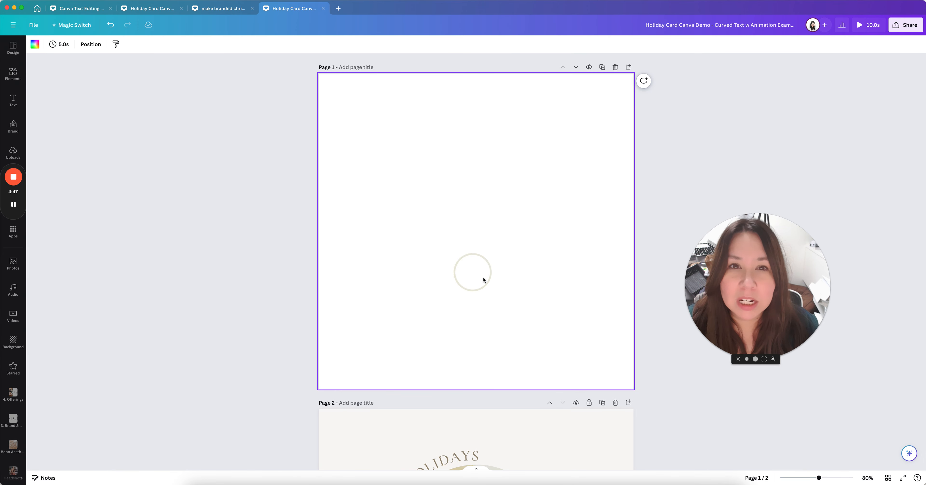
pyautogui.scroll(-3, 466, 315)
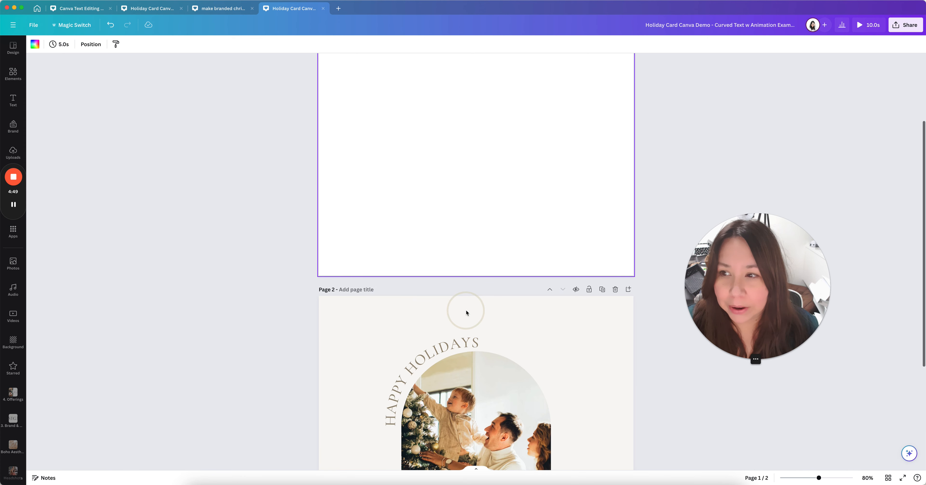
# Search elements for 'arch frame' and show all results under Frames
pyautogui.click(13, 73)
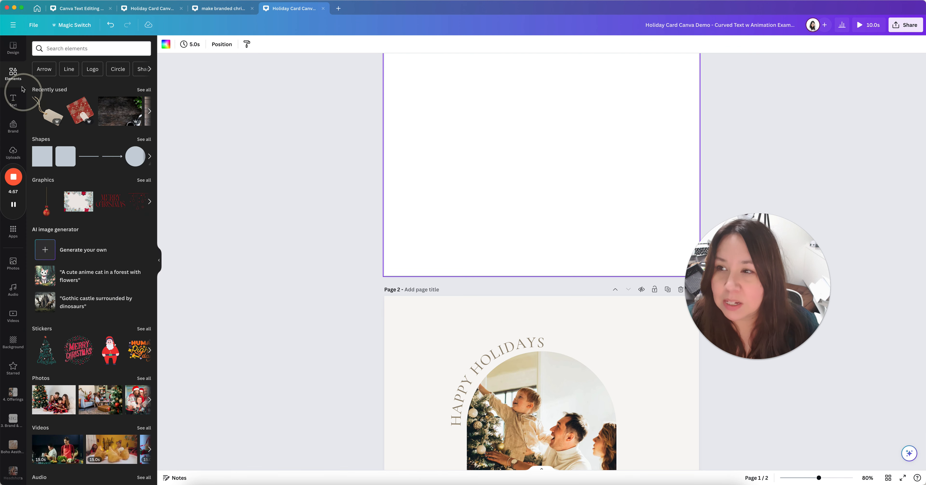
pyautogui.scroll(-7, 79, 194)
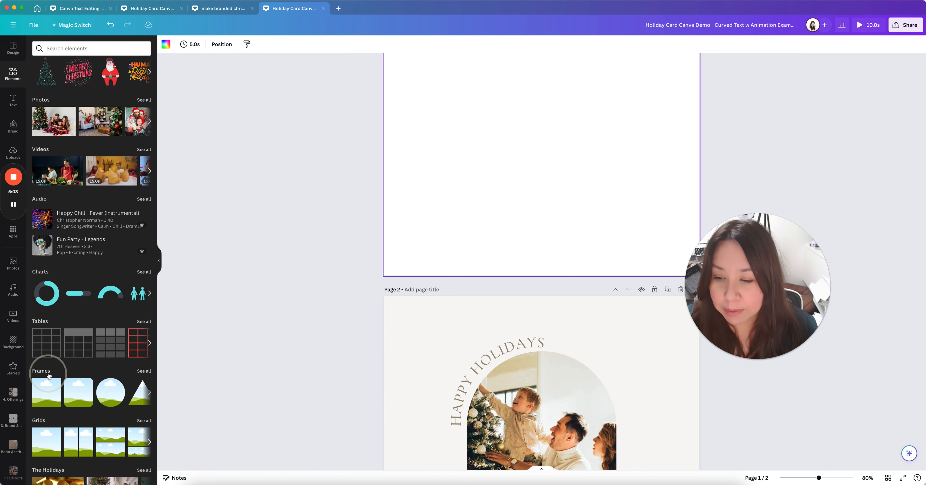
pyautogui.click(72, 47)
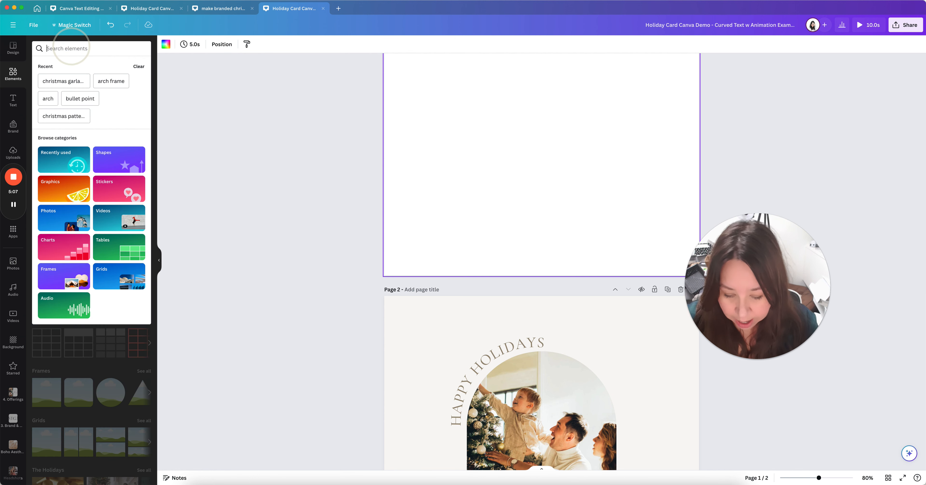
pyautogui.write('arch')
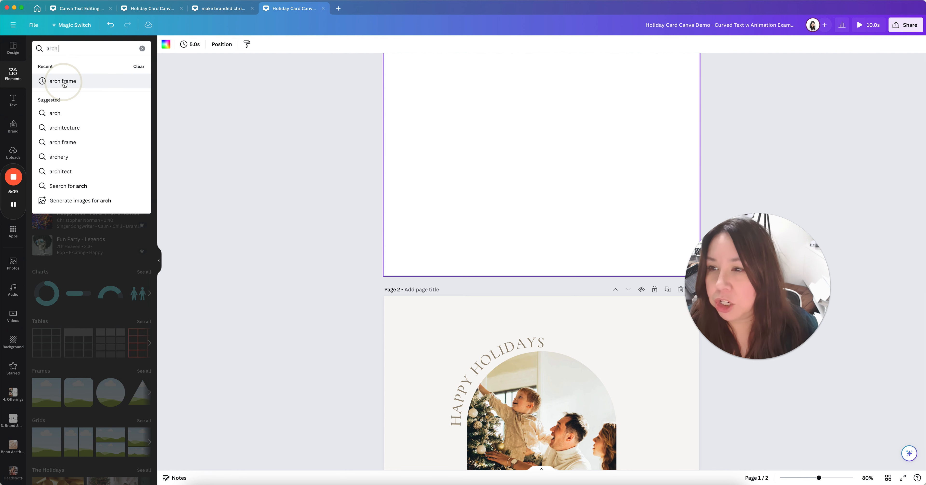
pyautogui.click(64, 82)
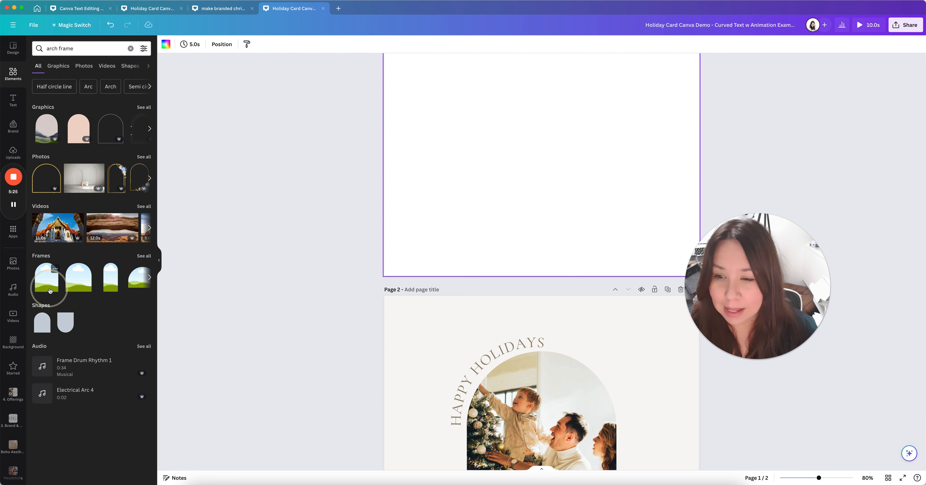
pyautogui.click(145, 256)
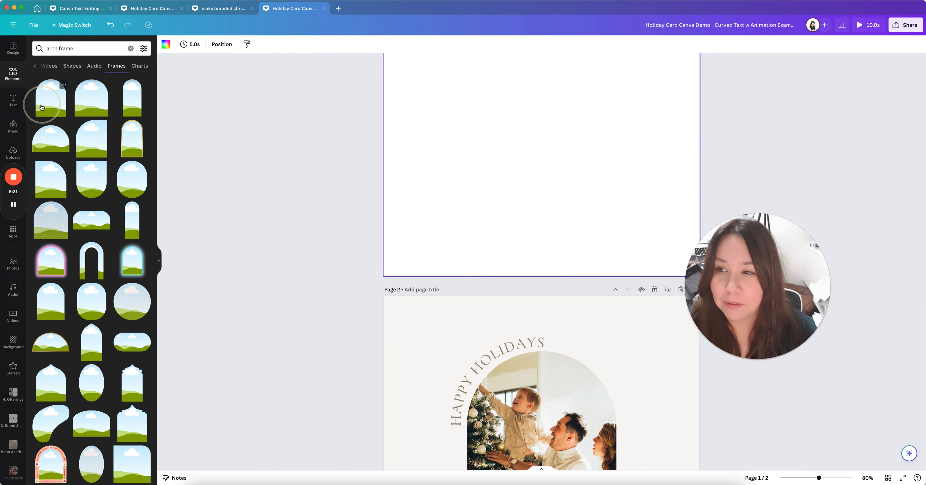
# Add the first arch frame to page 1 and drag it onto the centre guide
pyautogui.click(54, 106)
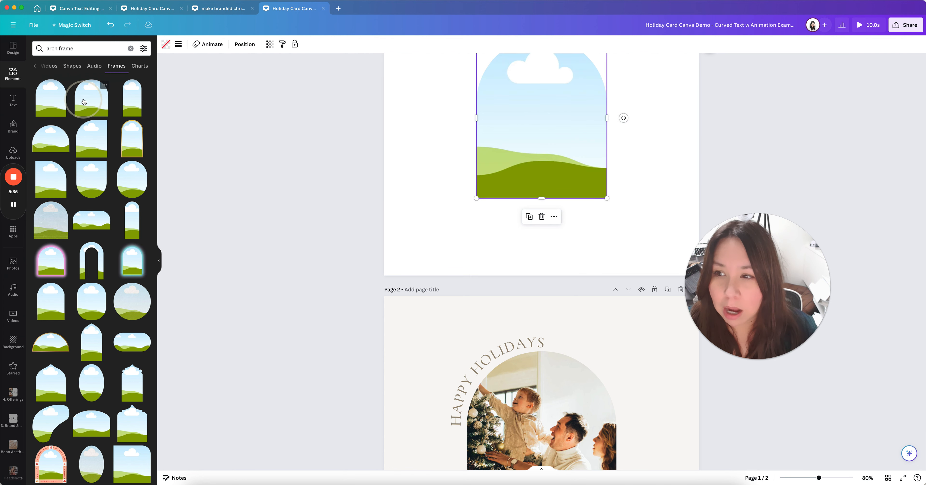
pyautogui.click(410, 166)
pyautogui.scroll(3, 406, 162)
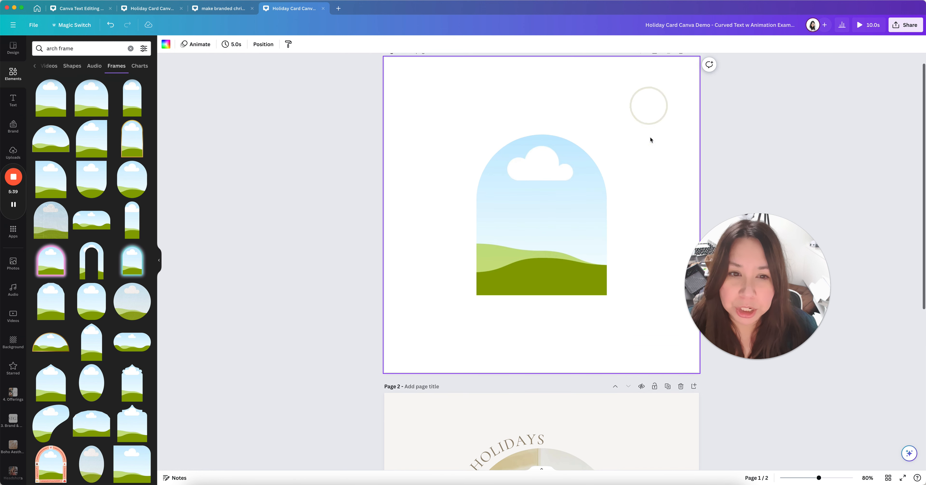
pyautogui.scroll(-4, 600, 215)
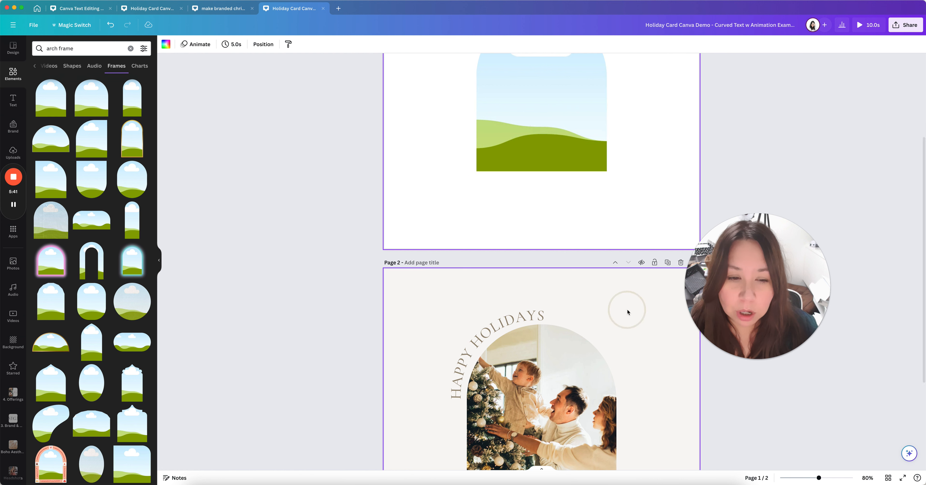
pyautogui.moveTo(556, 173); pyautogui.dragTo(570, 147)
pyautogui.scroll(3, 570, 147)
pyautogui.moveTo(562, 232)
pyautogui.mouseDown()
pyautogui.moveTo(554, 180)
pyautogui.moveTo(570, 208)
pyautogui.moveTo(556, 206)
pyautogui.moveTo(557, 226)
pyautogui.mouseUp()
pyautogui.scroll(1, 601, 209)
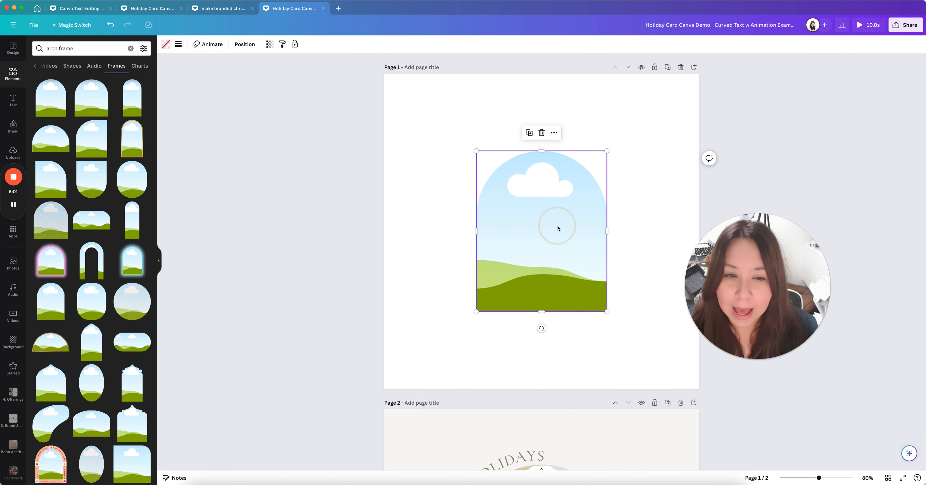
pyautogui.click(449, 230)
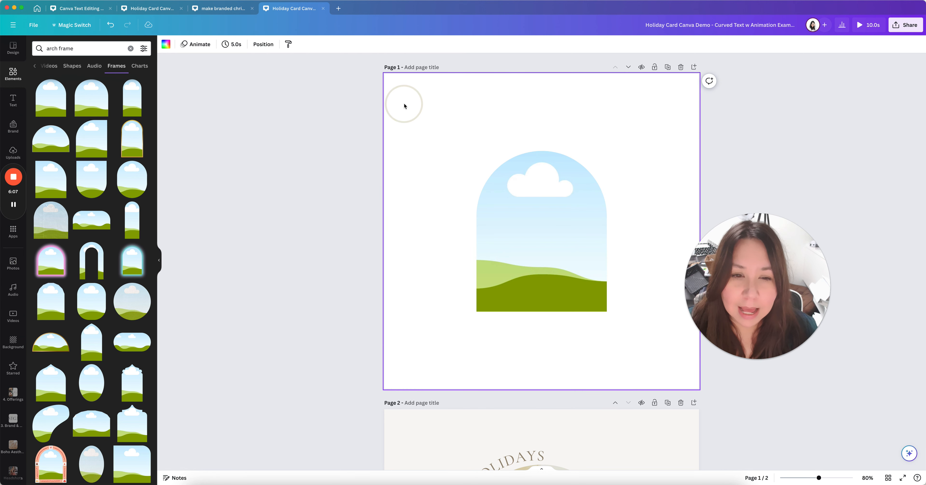
# Nudge the arch frame higher on page 1, checking View settings and page 2 for comparison
pyautogui.moveTo(554, 231)
pyautogui.mouseDown()
pyautogui.moveTo(556, 222)
pyautogui.moveTo(561, 234)
pyautogui.mouseUp()
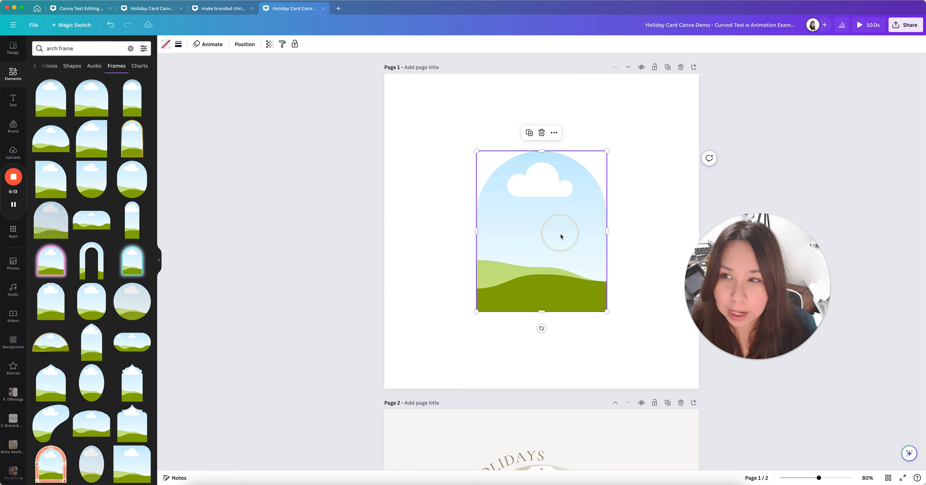
pyautogui.click(36, 29)
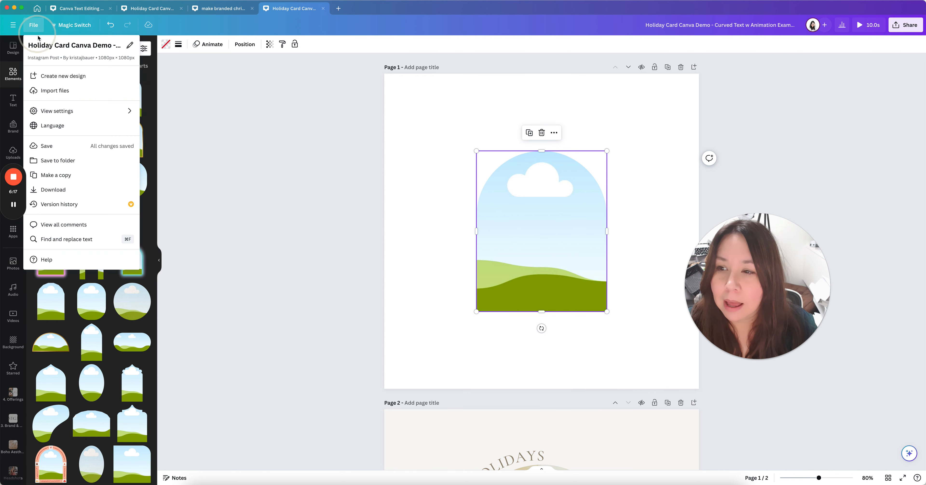
pyautogui.click(61, 112)
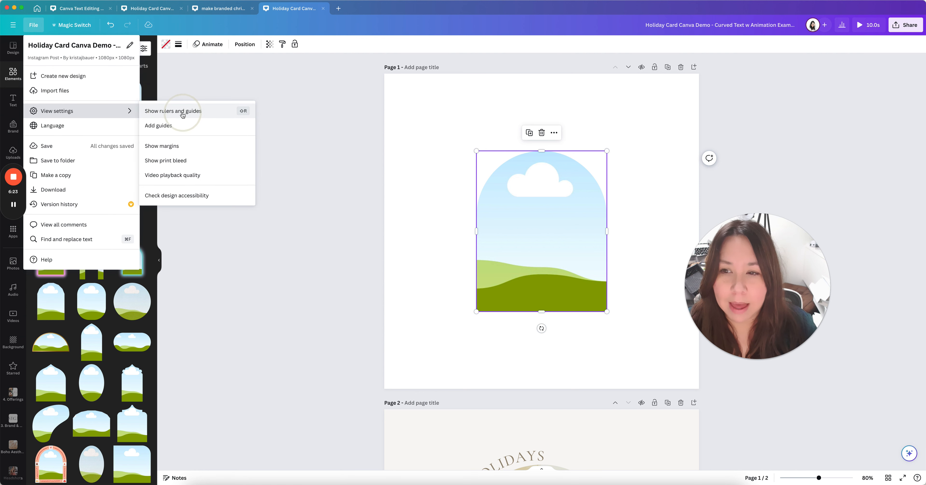
pyautogui.click(464, 124)
pyautogui.moveTo(539, 202)
pyautogui.mouseDown()
pyautogui.moveTo(541, 178)
pyautogui.moveTo(542, 214)
pyautogui.moveTo(541, 202)
pyautogui.mouseUp()
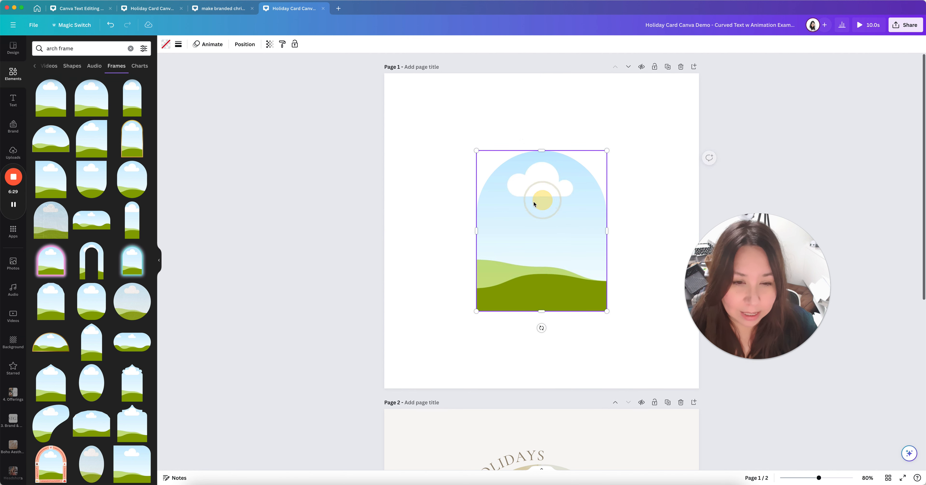
pyautogui.click(424, 201)
pyautogui.scroll(-3, 446, 246)
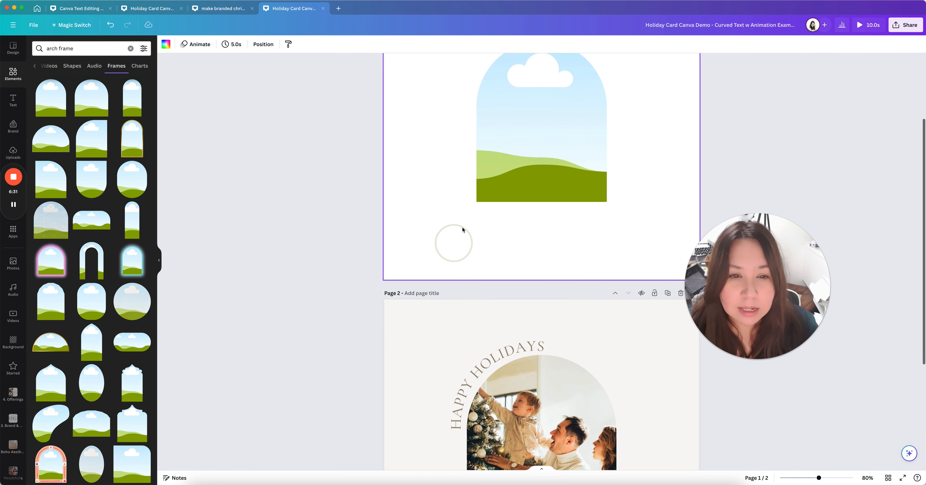
pyautogui.scroll(-4, 485, 237)
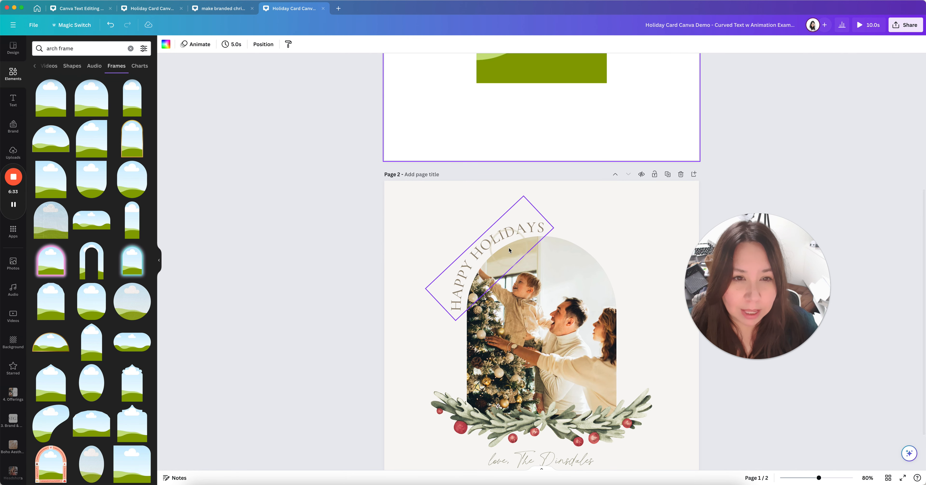
pyautogui.scroll(3, 509, 249)
pyautogui.scroll(-4, 576, 302)
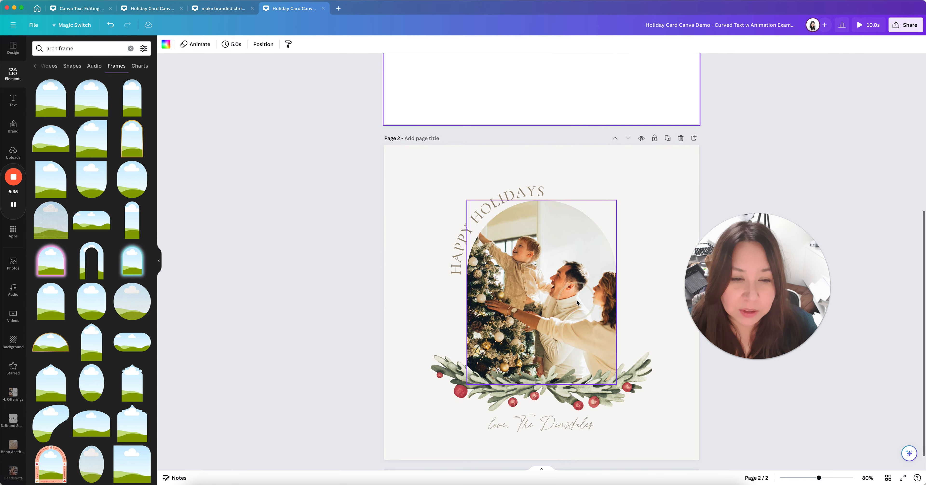
pyautogui.scroll(5, 578, 298)
# Enlarge the arch frame to about 517 × 637, keeping it centred
pyautogui.click(563, 234)
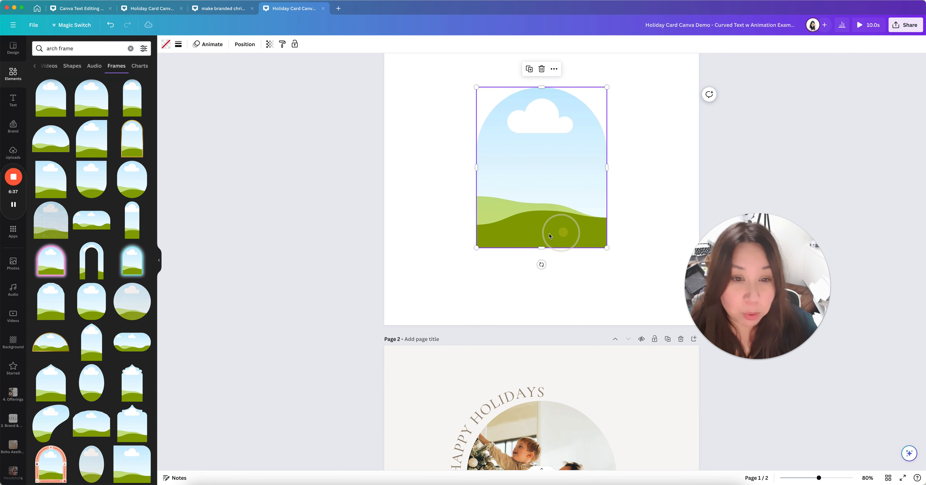
pyautogui.moveTo(476, 247)
pyautogui.mouseDown()
pyautogui.moveTo(449, 267)
pyautogui.moveTo(478, 245)
pyautogui.mouseUp()
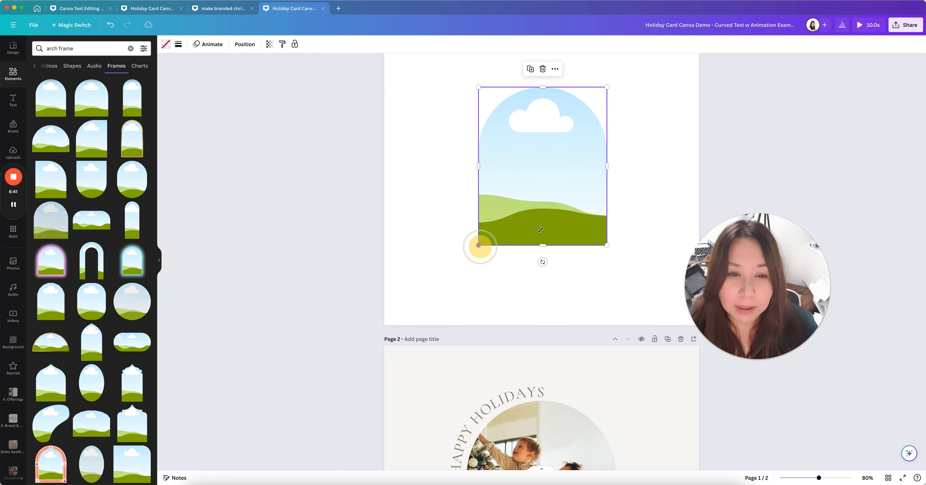
pyautogui.click(640, 205)
pyautogui.scroll(2, 640, 205)
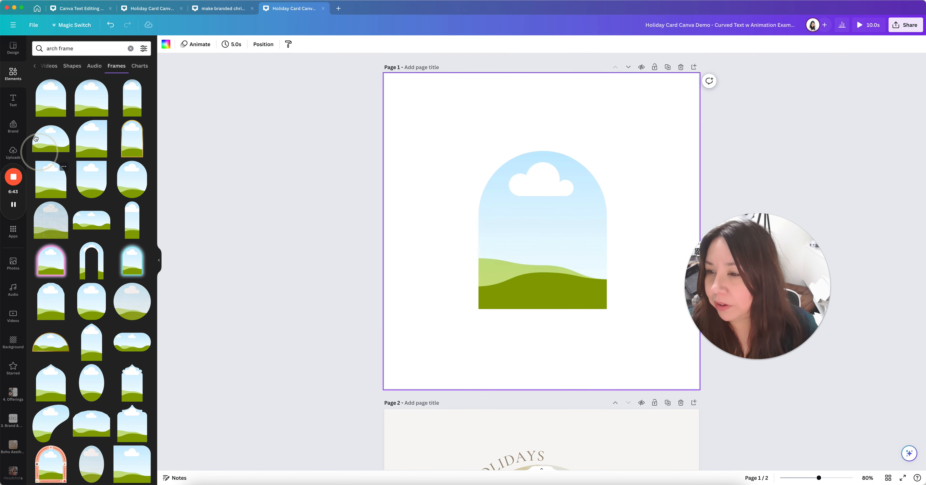
# Fill the arch frame with the uploaded portrait, then search stock photos for 'christmas'
pyautogui.click(14, 151)
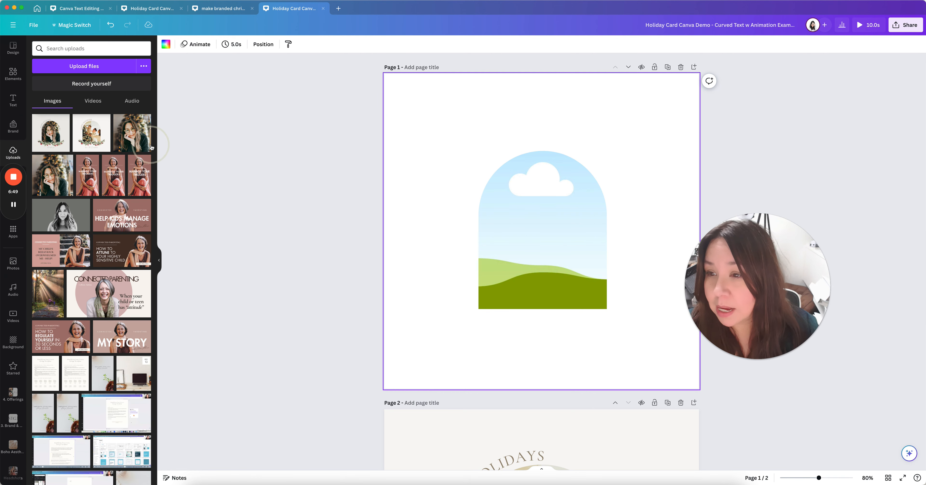
pyautogui.moveTo(151, 147); pyautogui.dragTo(492, 225)
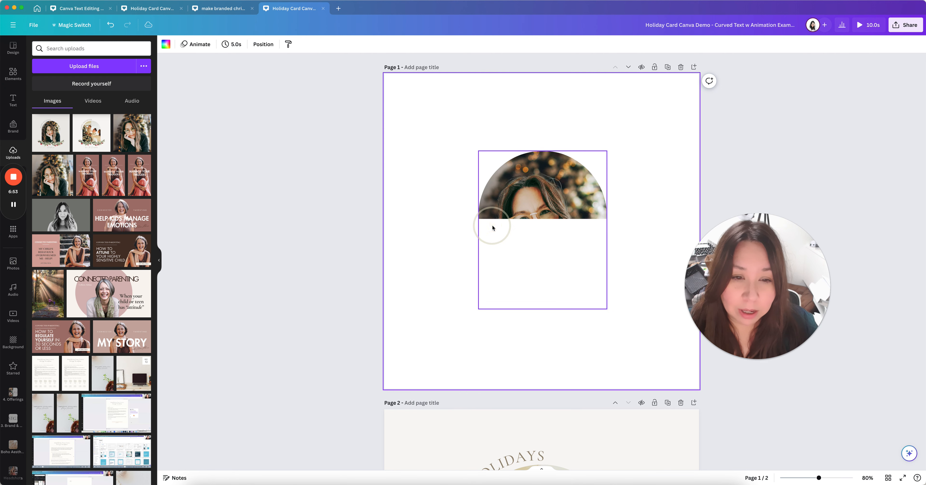
pyautogui.click(17, 265)
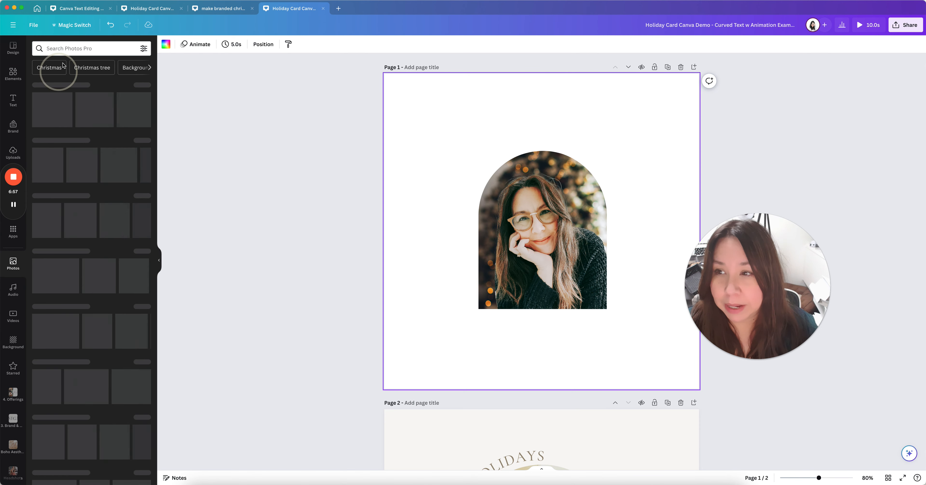
pyautogui.click(75, 48)
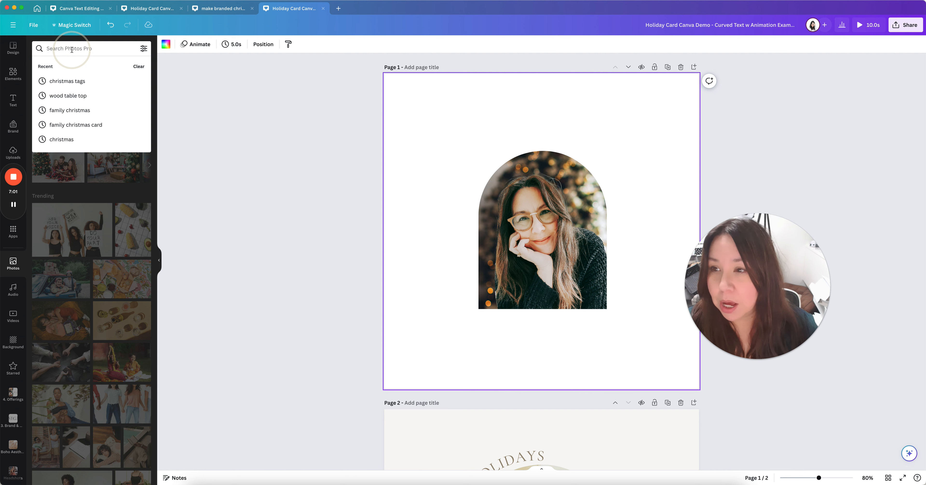
pyautogui.write('chrisrtm')
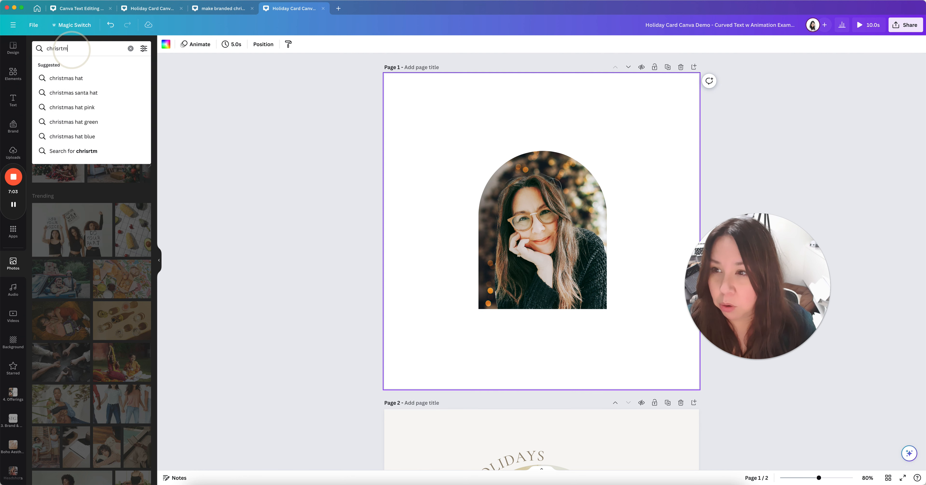
pyautogui.press('BackSpace')
pyautogui.press('BackSpace')
pyautogui.press('BackSpace')
pyautogui.write('t')
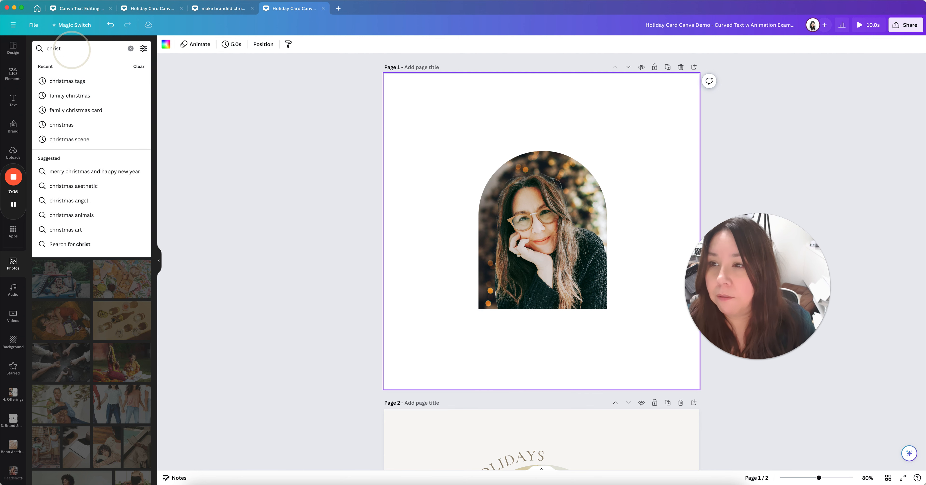
pyautogui.write('mas')
pyautogui.press('Return')
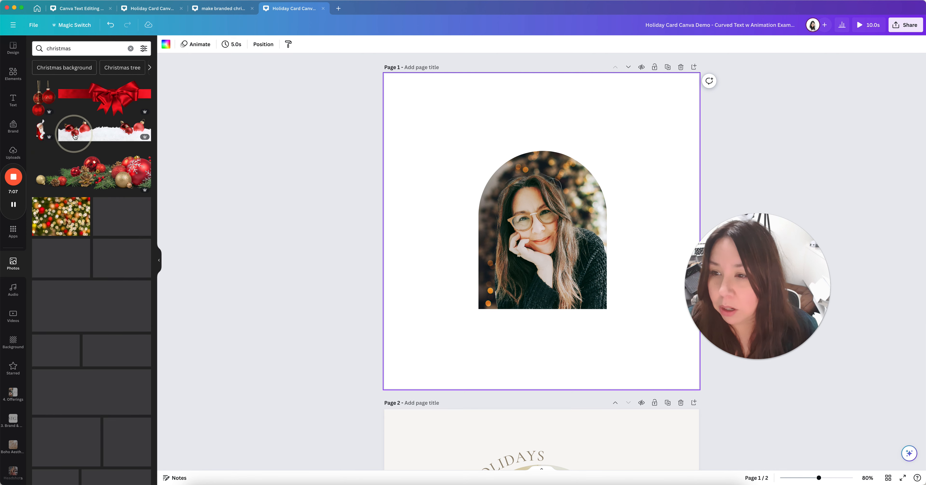
# Browse through the christmas photo results with the arch photo selected
pyautogui.scroll(-7, 110, 216)
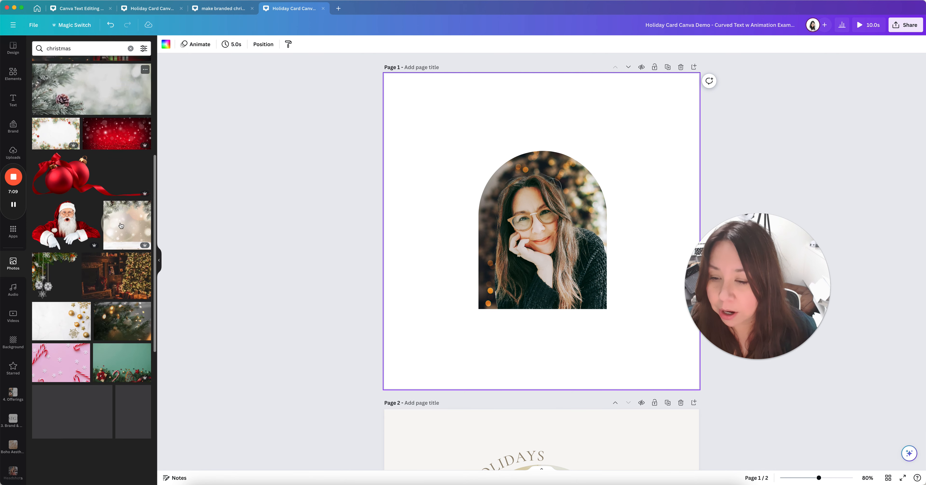
pyautogui.scroll(-6, 116, 295)
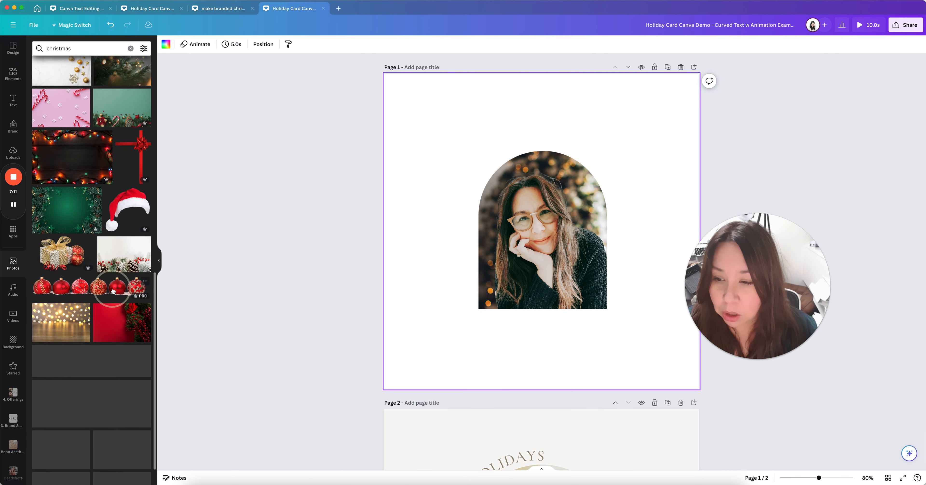
pyautogui.scroll(-8, 124, 297)
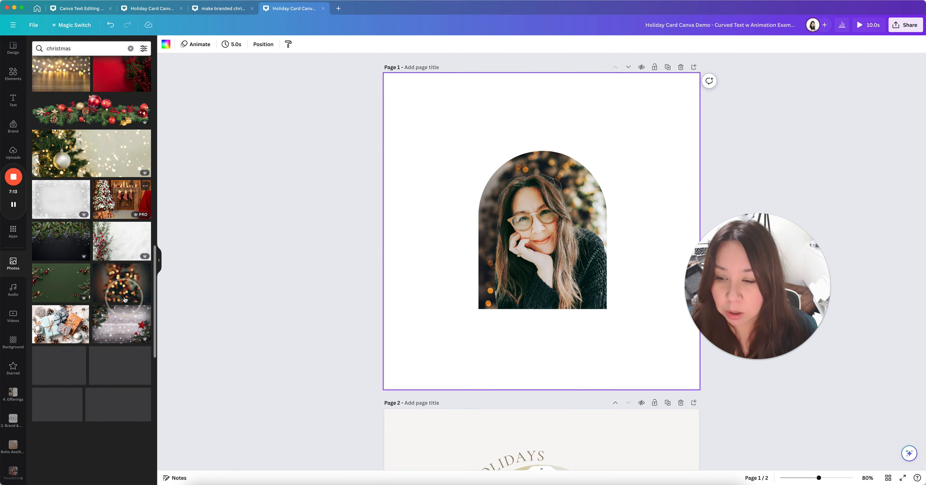
pyautogui.scroll(-2, 161, 312)
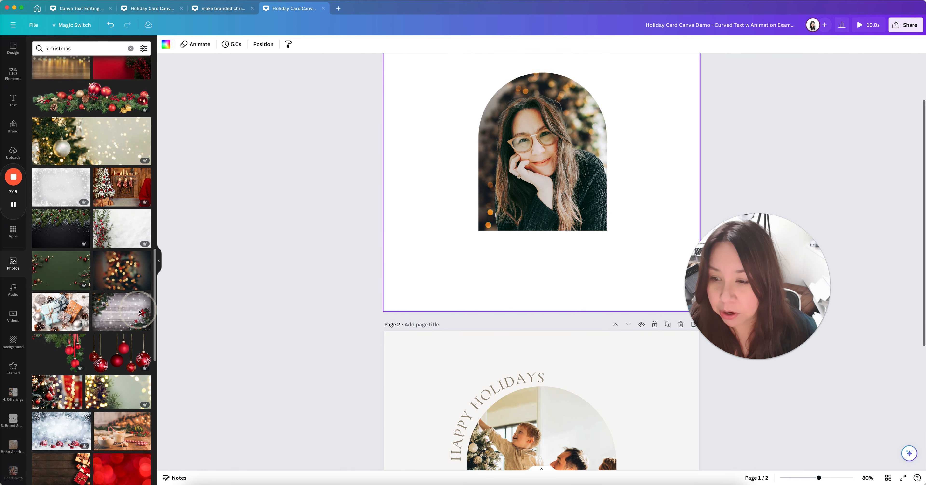
pyautogui.scroll(2, 454, 306)
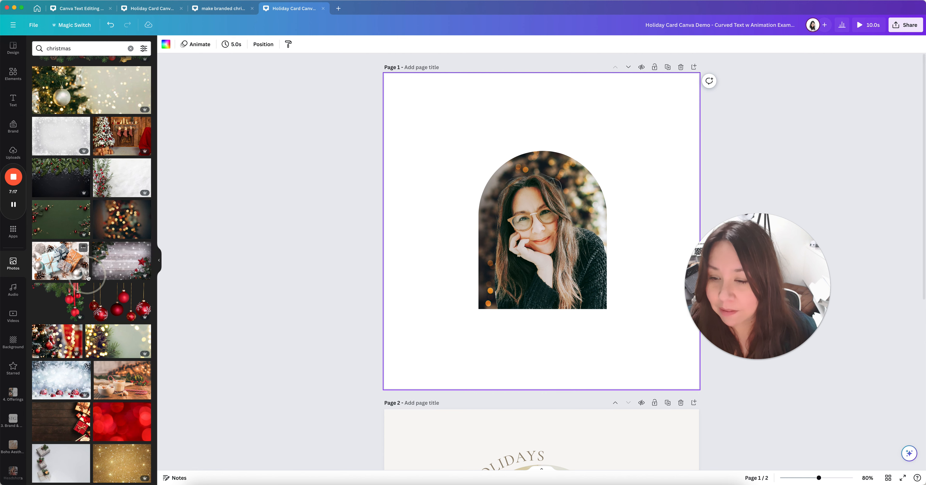
pyautogui.scroll(-5, 100, 270)
pyautogui.scroll(-1, 99, 270)
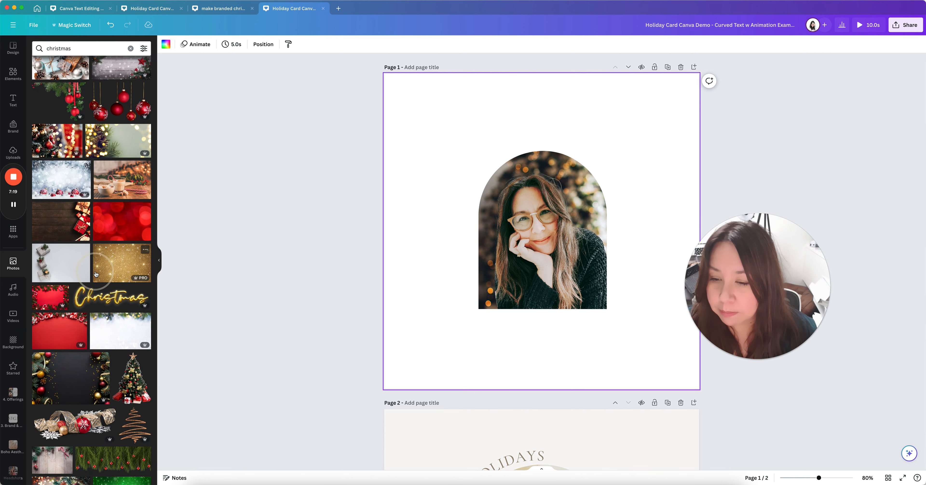
pyautogui.scroll(-6, 97, 275)
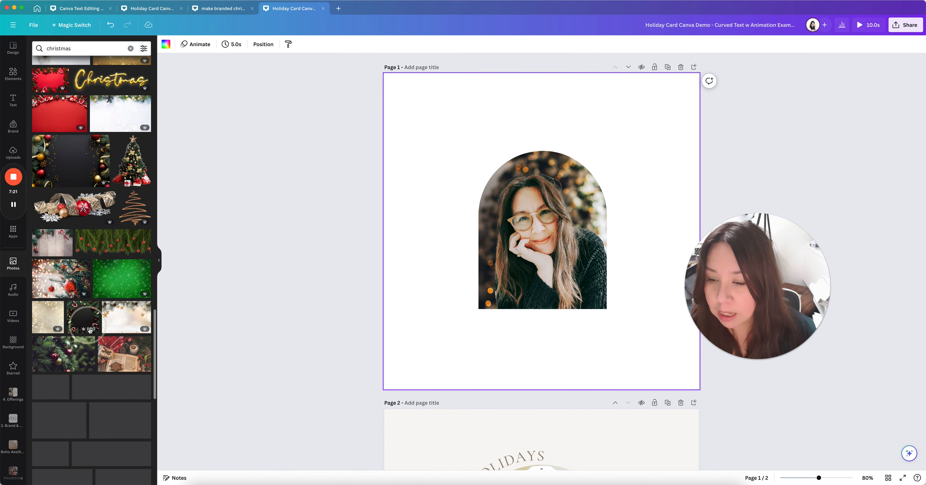
pyautogui.scroll(-4, 101, 328)
pyautogui.click(494, 242)
pyautogui.scroll(-3, 143, 324)
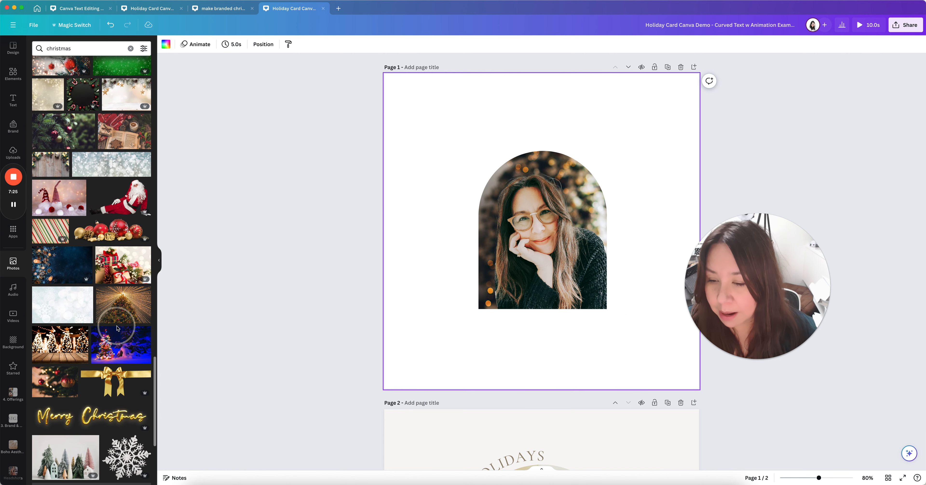
pyautogui.scroll(-5, 144, 330)
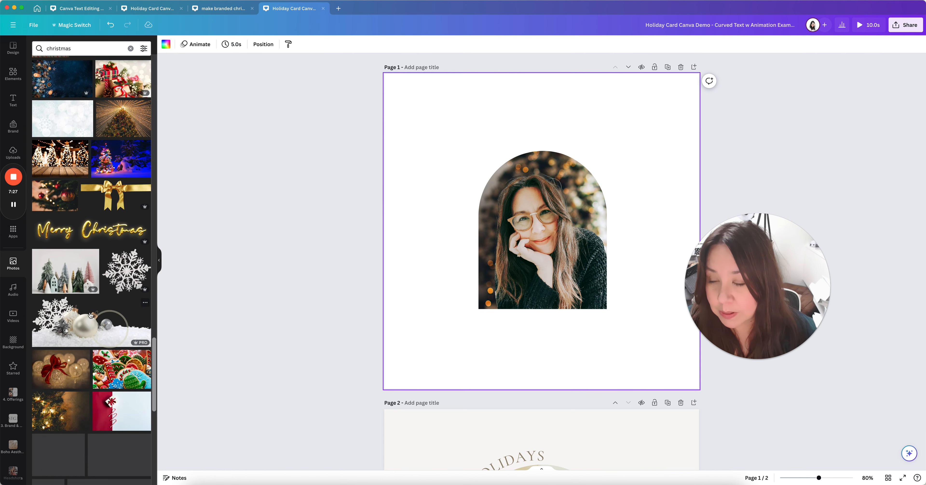
# Drop the snowy miniature trees photo into the arch, enlarging and repositioning it in the crop
pyautogui.moveTo(60, 279); pyautogui.dragTo(523, 255)
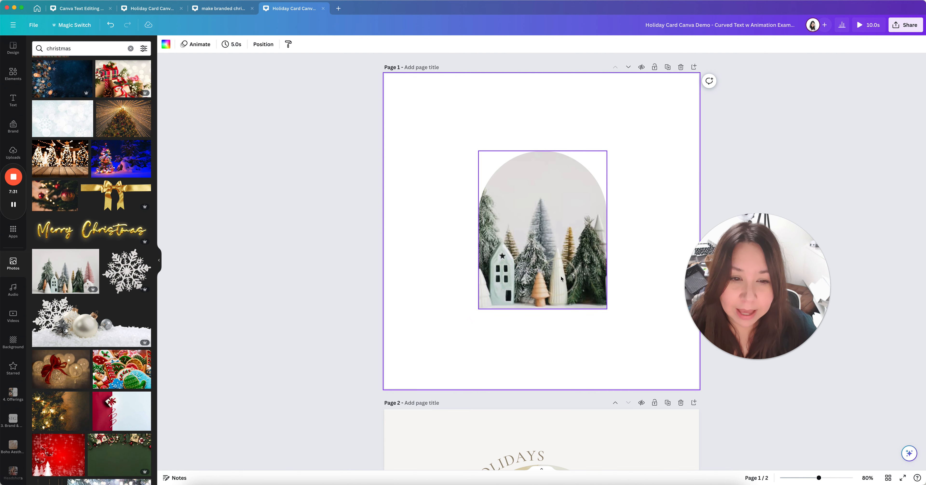
pyautogui.click(629, 307)
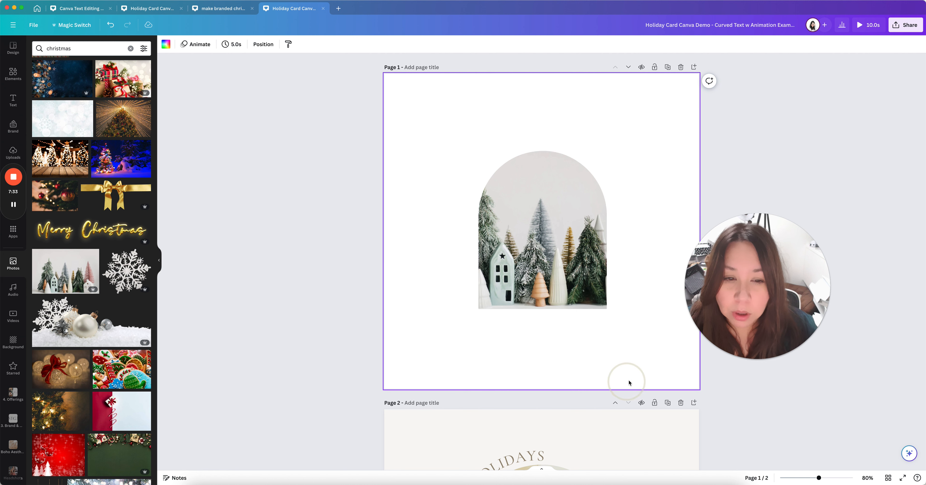
pyautogui.click(539, 245)
pyautogui.doubleClick(539, 246)
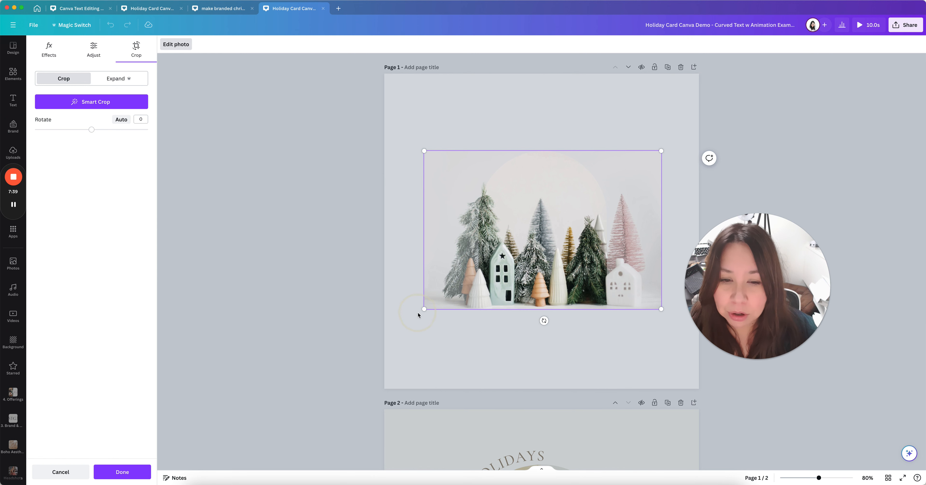
pyautogui.moveTo(386, 125); pyautogui.dragTo(326, 98)
pyautogui.moveTo(442, 205); pyautogui.dragTo(465, 170)
pyautogui.click(535, 363)
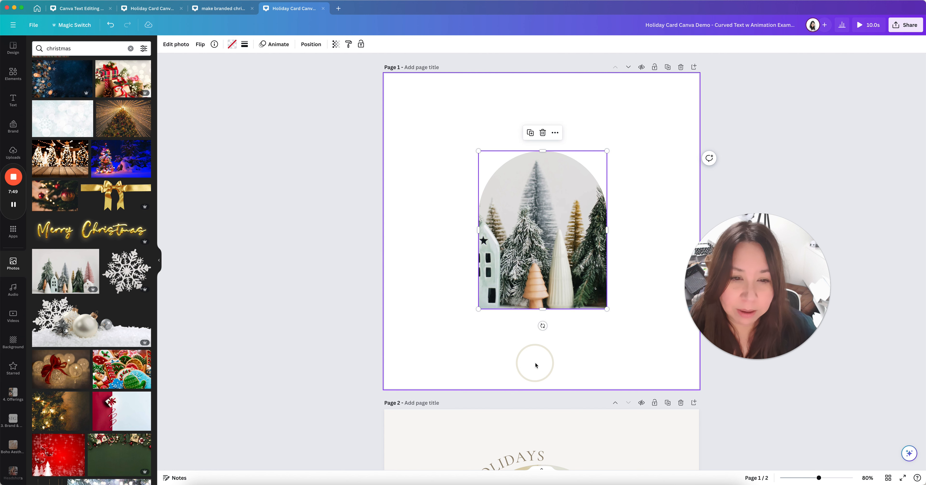
pyautogui.click(558, 359)
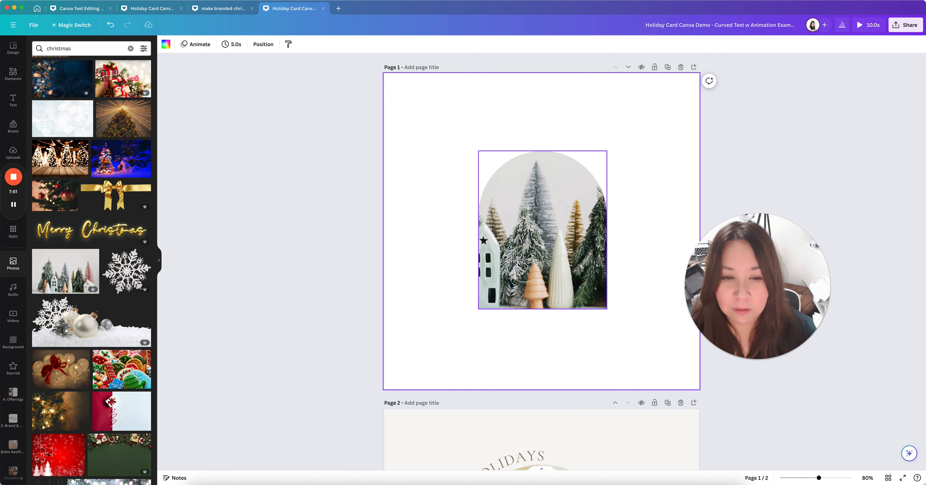
# Re-crop the trees photo to shift the trees left inside the arch
pyautogui.doubleClick(557, 233)
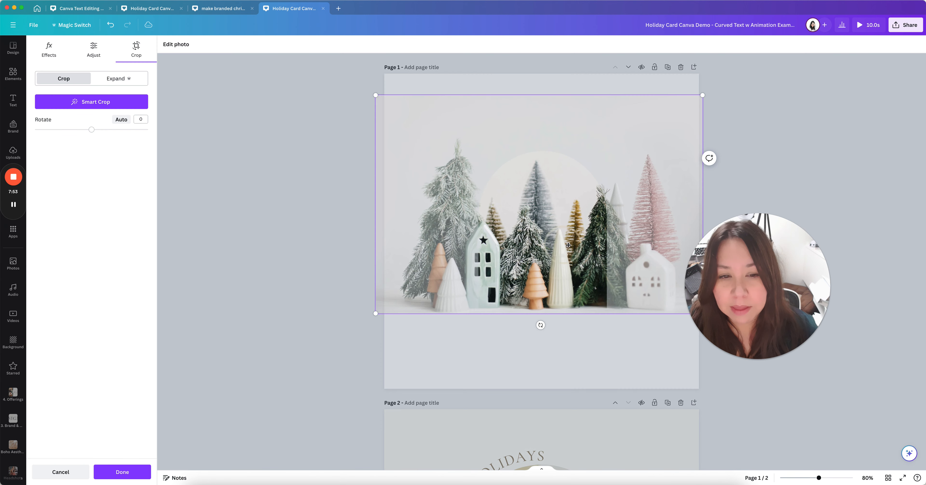
pyautogui.moveTo(530, 240); pyautogui.dragTo(485, 242)
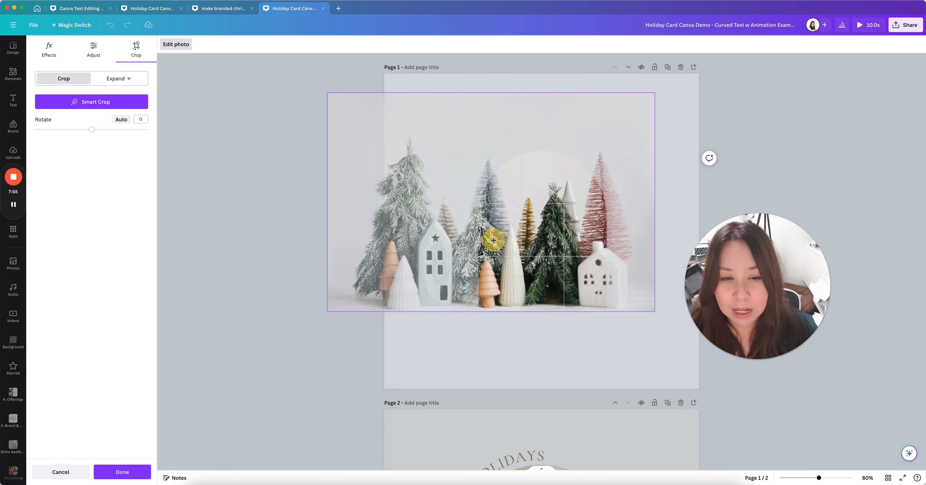
pyautogui.click(570, 337)
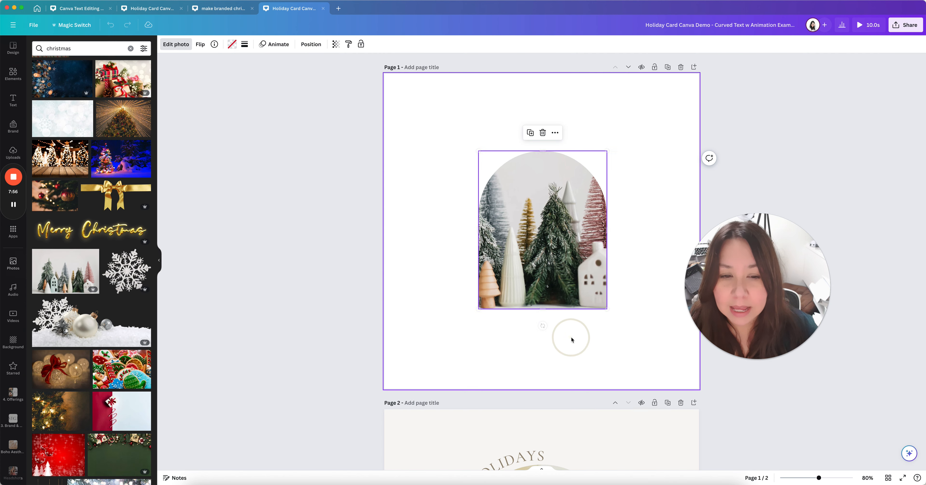
pyautogui.click(642, 336)
pyautogui.click(295, 240)
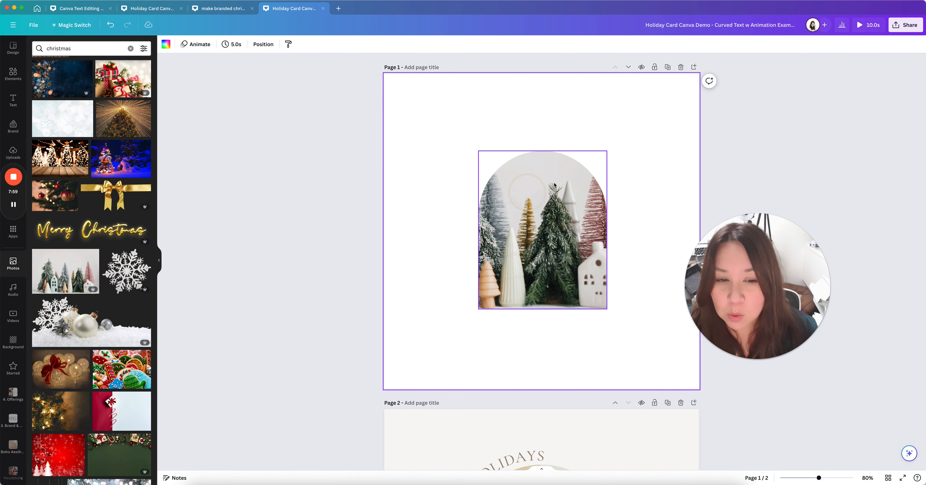
pyautogui.click(82, 285)
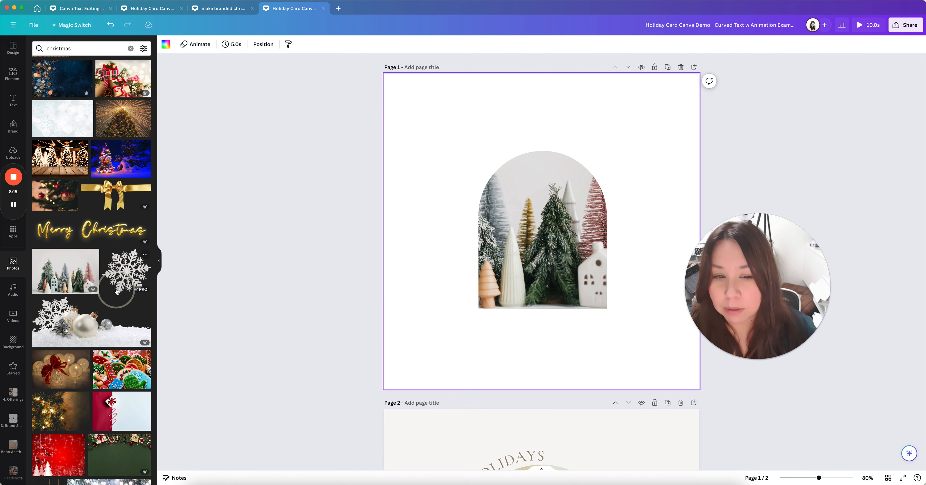
# Drag the uploaded portrait from Uploads back into the arch frame, replacing the trees photo
pyautogui.scroll(10, 49, 170)
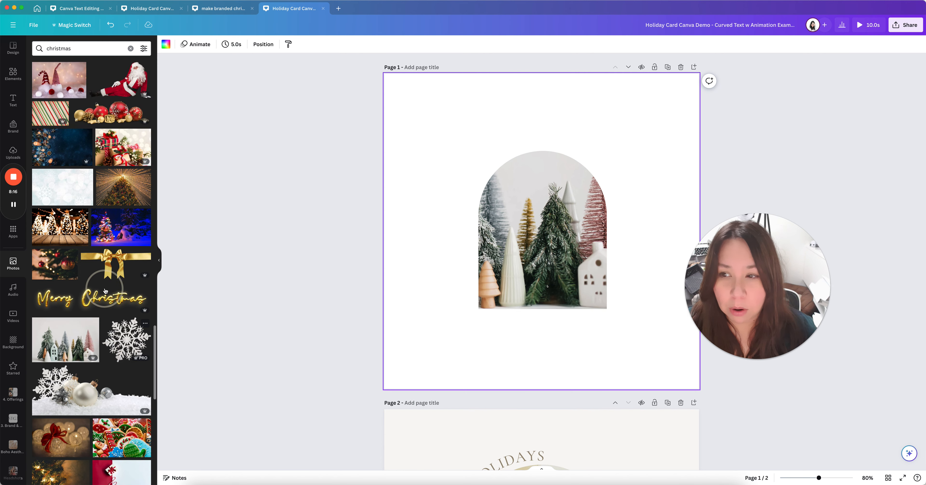
pyautogui.click(13, 151)
pyautogui.moveTo(127, 136); pyautogui.dragTo(498, 234)
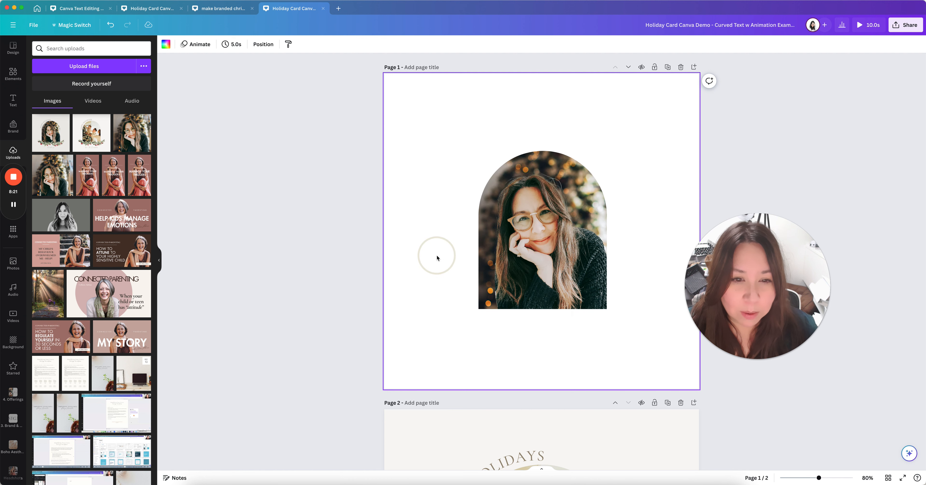
pyautogui.click(516, 254)
pyautogui.click(414, 259)
pyautogui.scroll(-3, 414, 257)
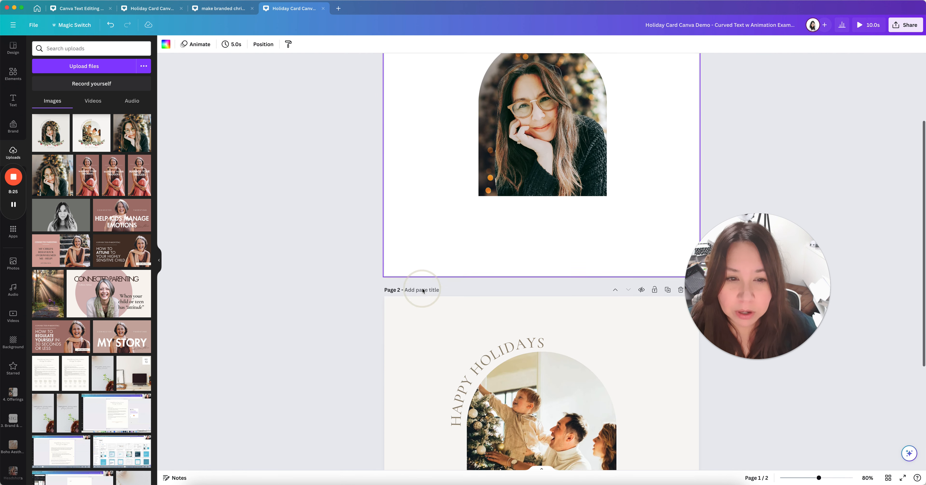
pyautogui.scroll(3, 467, 331)
pyautogui.click(516, 254)
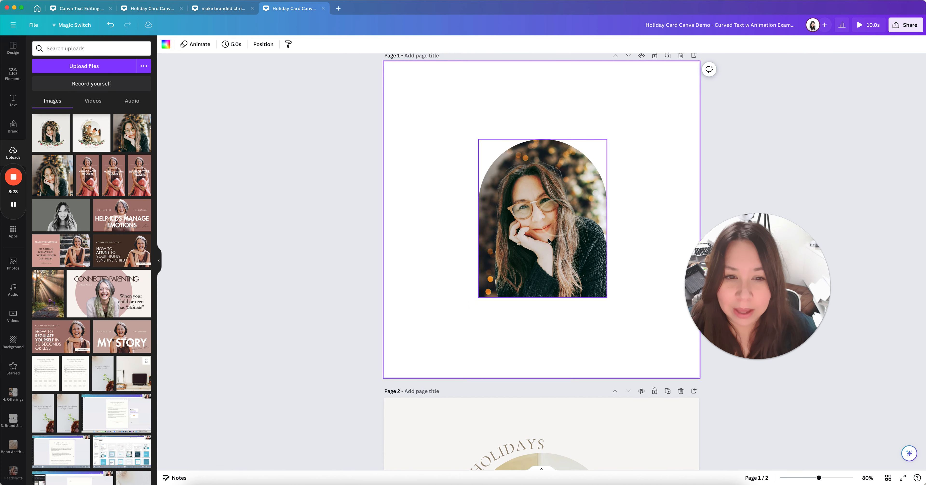
# Try off-white, dark charcoal and grey page backgrounds, settling on off-white
pyautogui.click(165, 46)
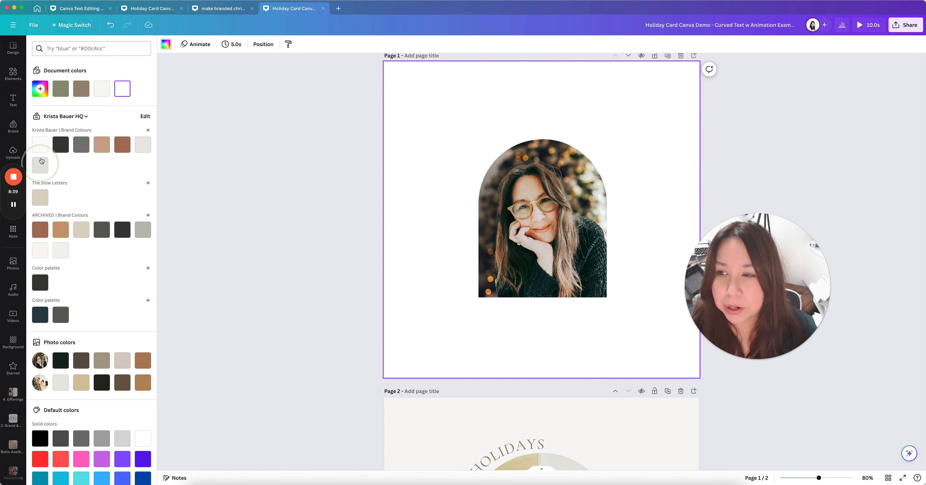
pyautogui.click(39, 145)
pyautogui.click(59, 151)
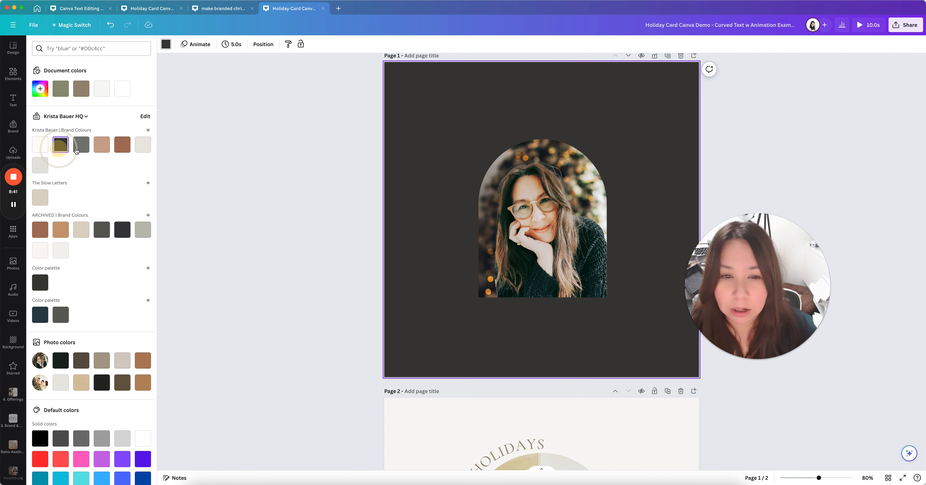
pyautogui.click(81, 147)
pyautogui.click(41, 153)
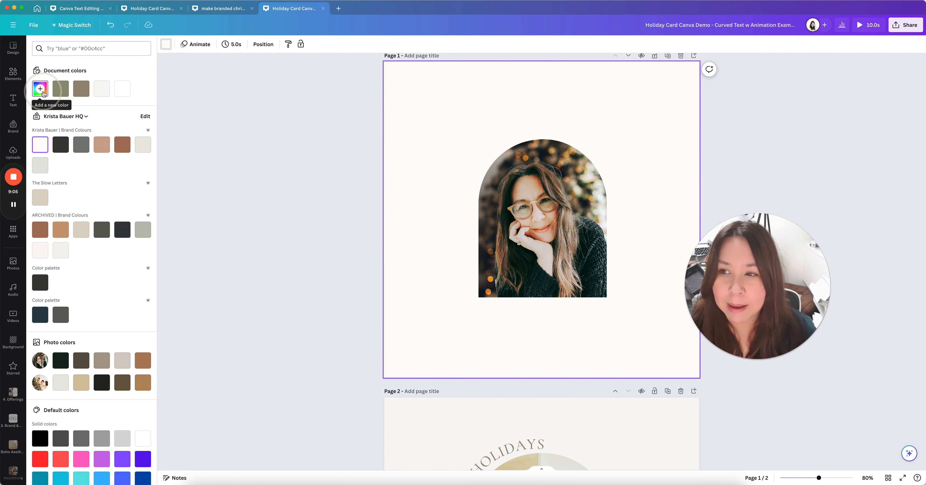
pyautogui.click(438, 129)
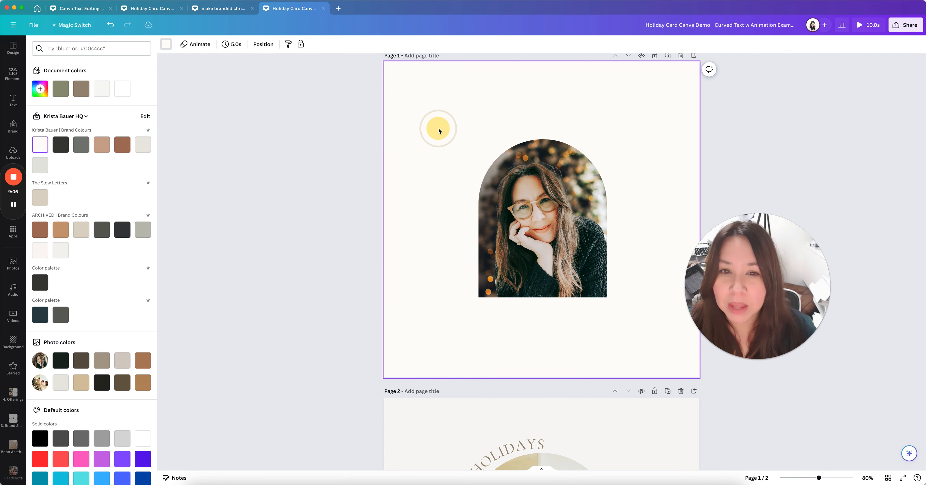
# Sample a beige from the photo with the eyedropper and lighten it to #F4F3F0
pyautogui.click(40, 90)
pyautogui.click(39, 90)
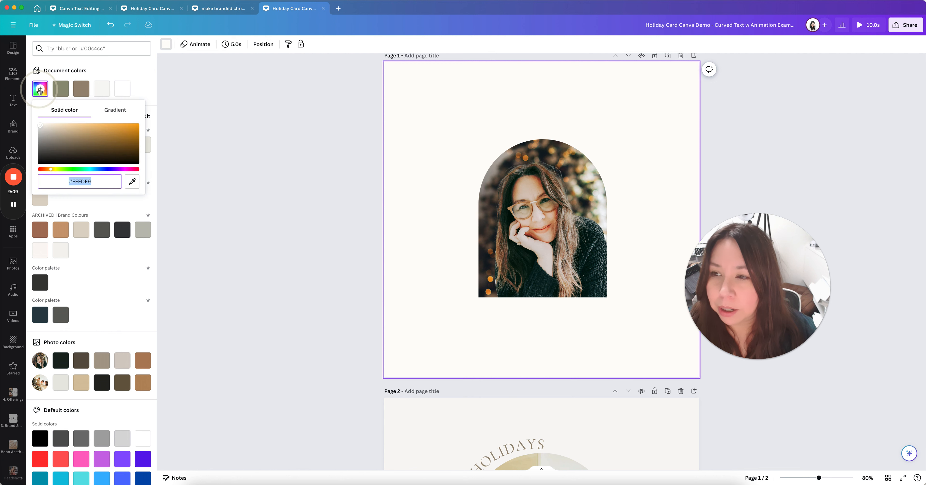
pyautogui.click(131, 181)
pyautogui.click(130, 182)
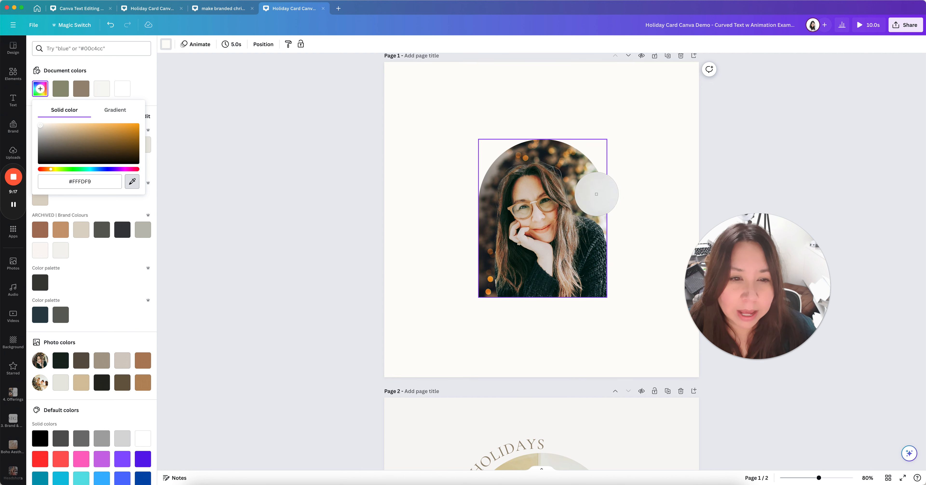
pyautogui.click(596, 194)
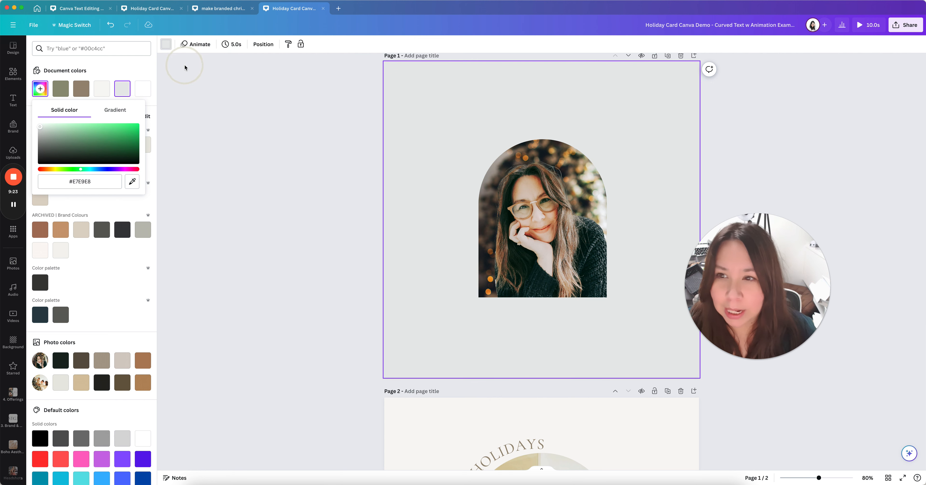
pyautogui.click(132, 181)
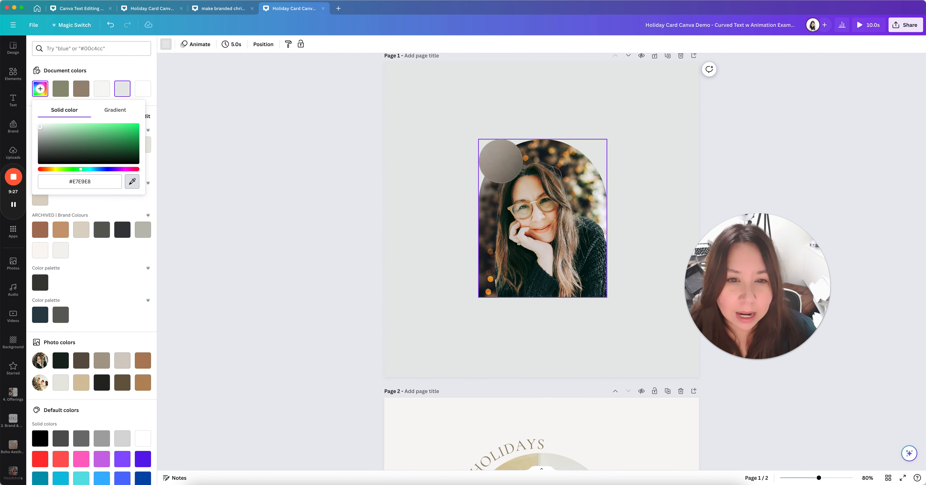
pyautogui.click(588, 172)
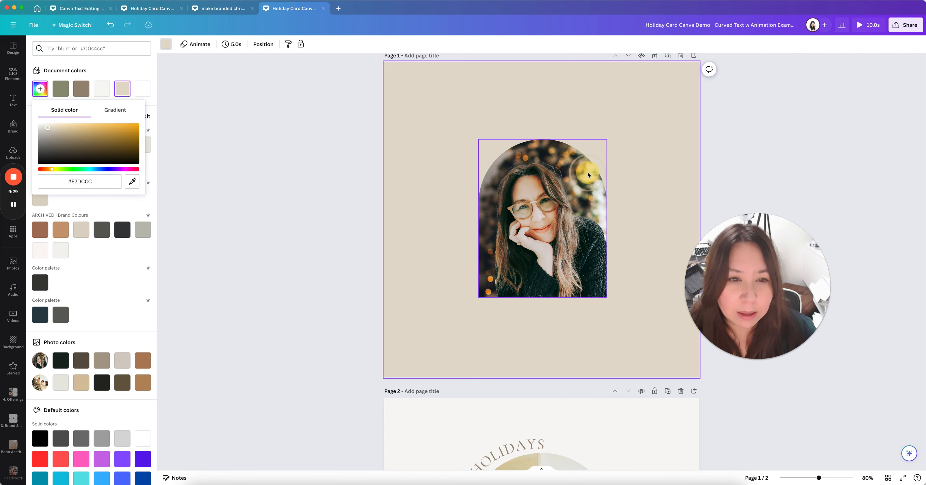
pyautogui.click(48, 128)
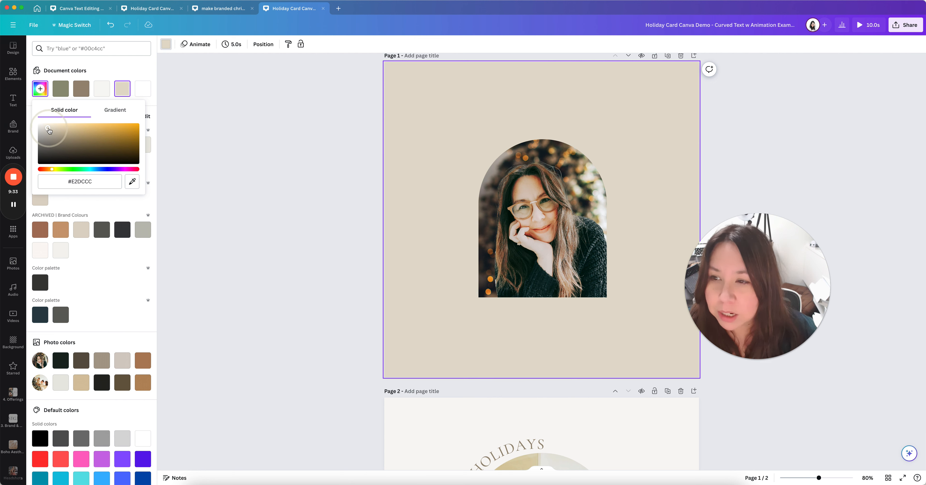
pyautogui.moveTo(45, 130); pyautogui.dragTo(42, 128)
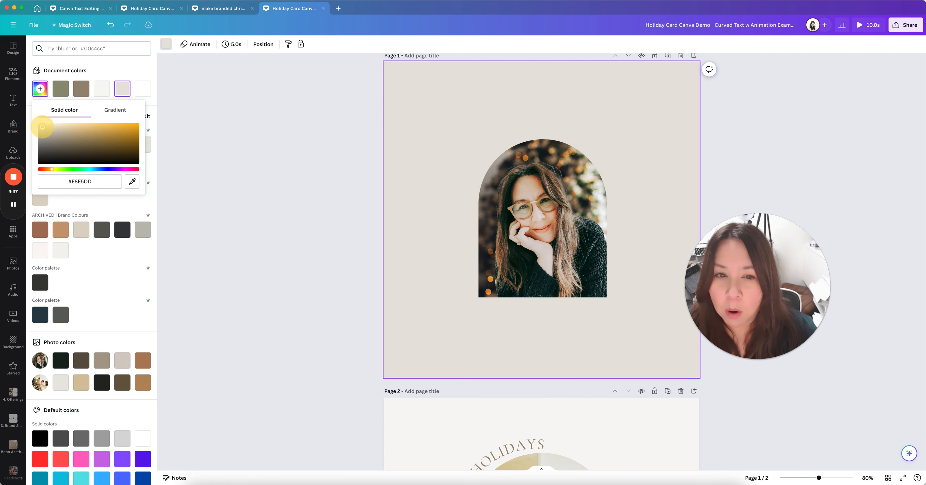
pyautogui.moveTo(42, 126); pyautogui.dragTo(41, 125)
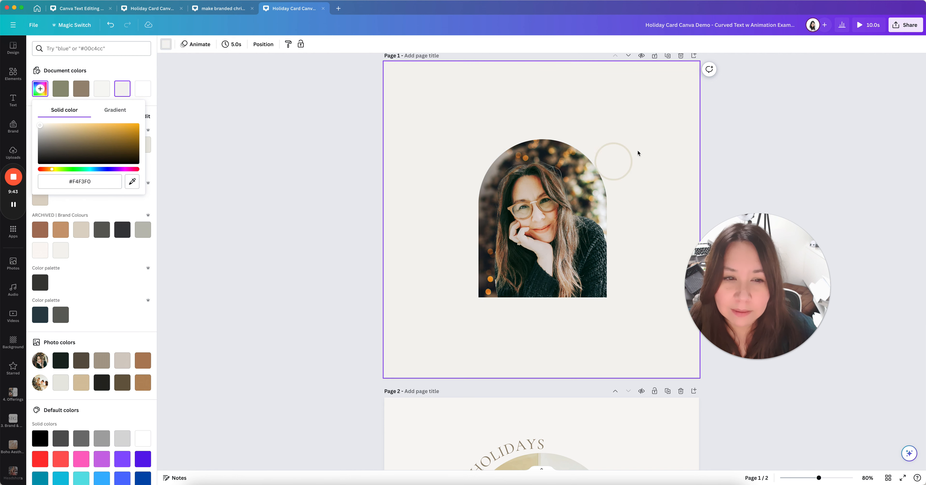
pyautogui.click(649, 150)
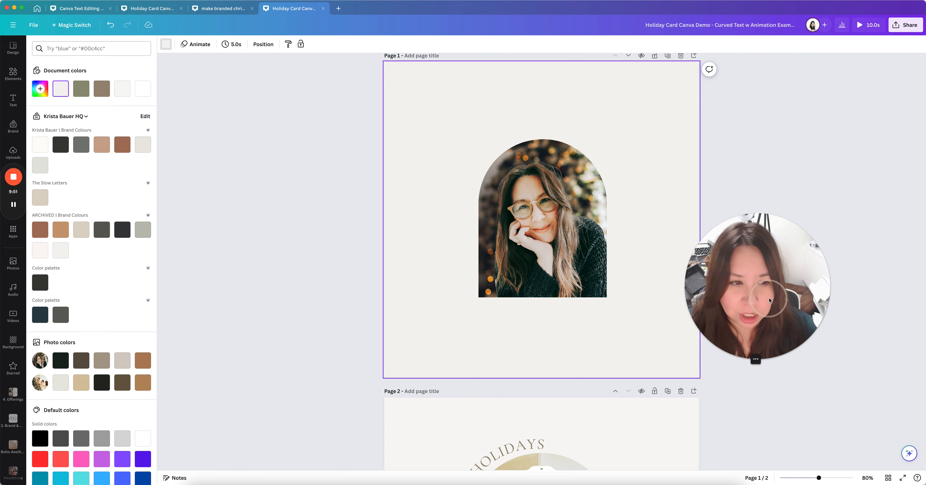
# Open the Elements library and clear the previous 'arch frame' search
pyautogui.moveTo(768, 292); pyautogui.dragTo(812, 295)
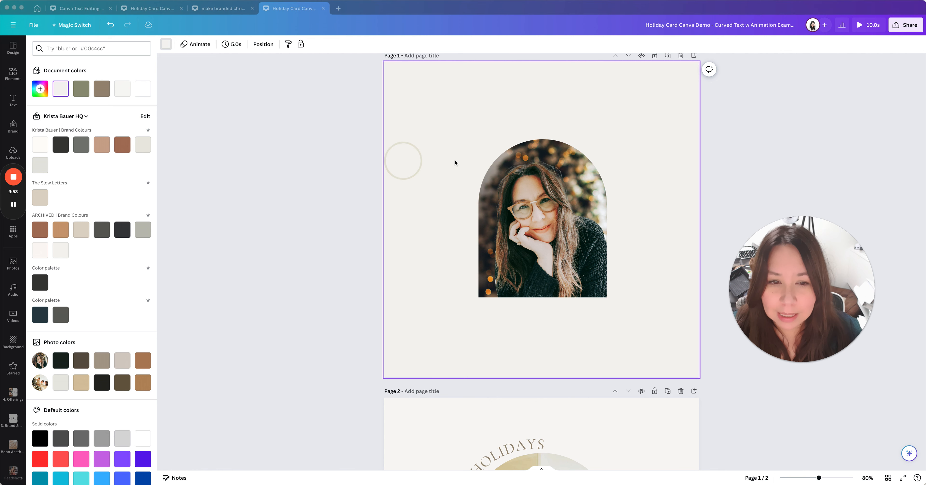
pyautogui.click(459, 247)
pyautogui.scroll(-10, 442, 293)
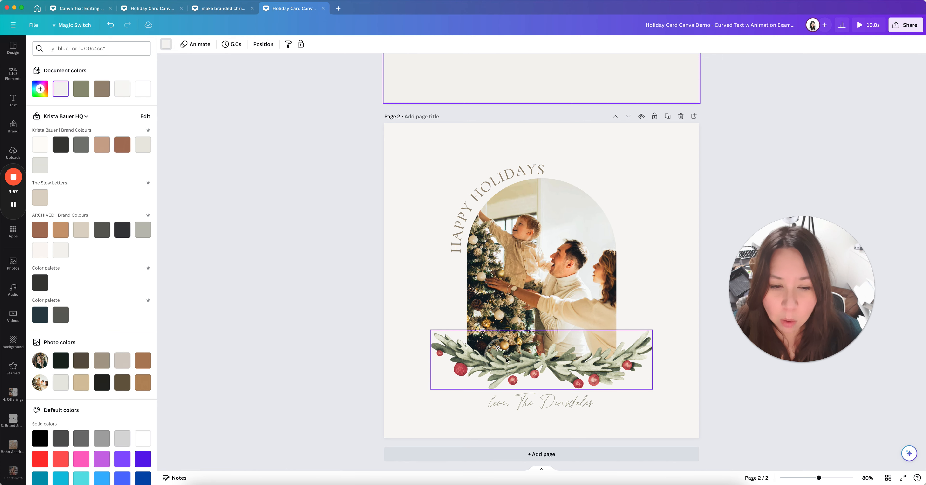
pyautogui.scroll(10, 506, 359)
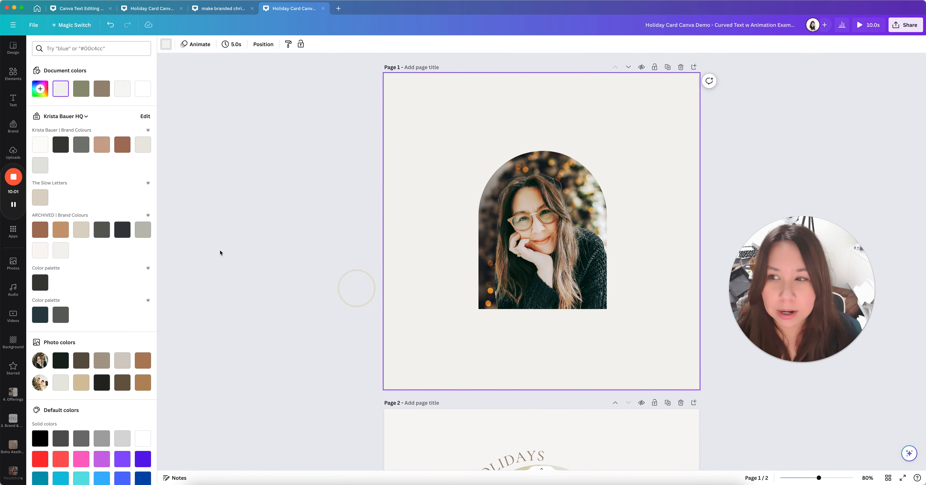
pyautogui.click(11, 76)
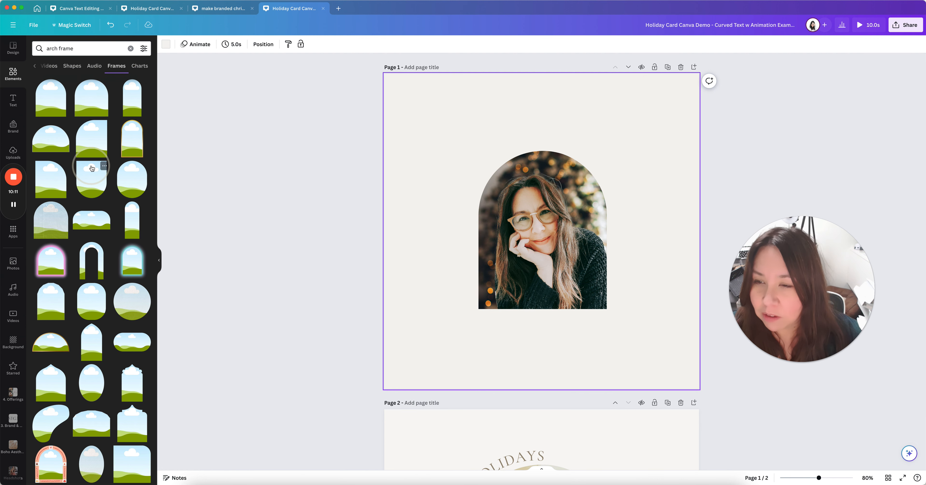
pyautogui.click(130, 49)
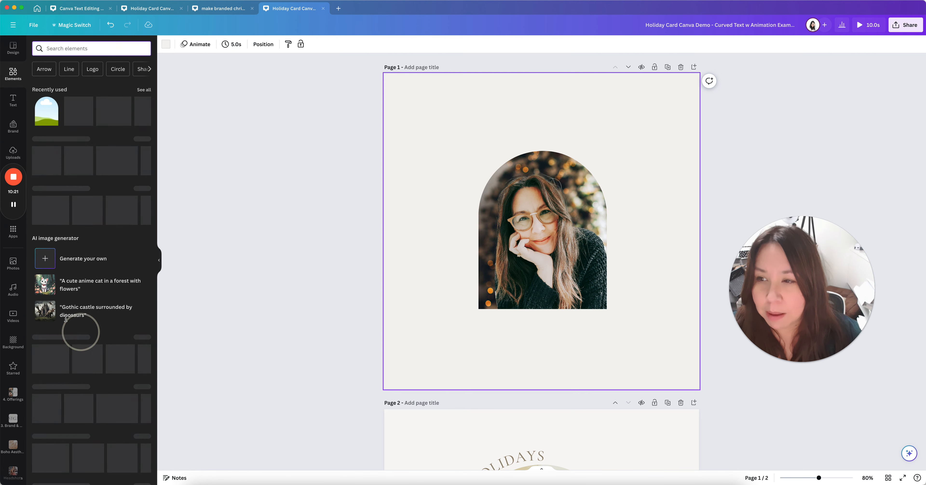
pyautogui.scroll(-1, 112, 225)
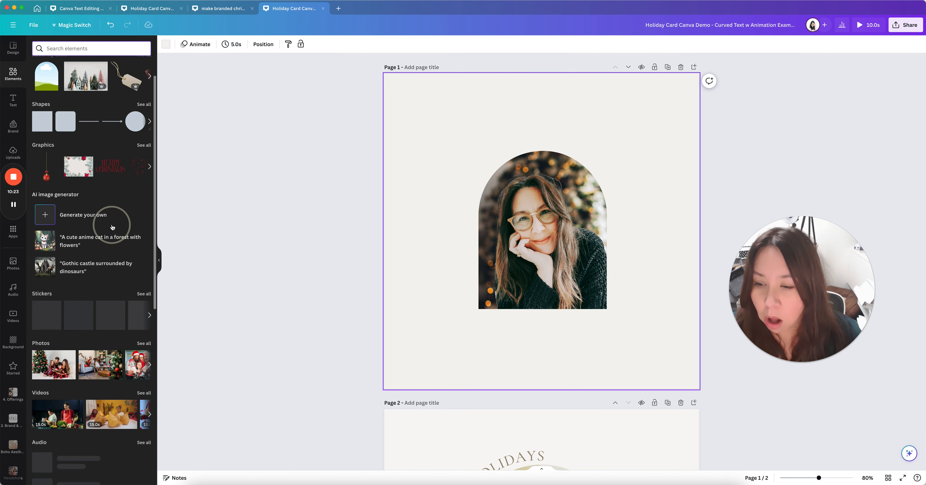
pyautogui.scroll(1, 112, 224)
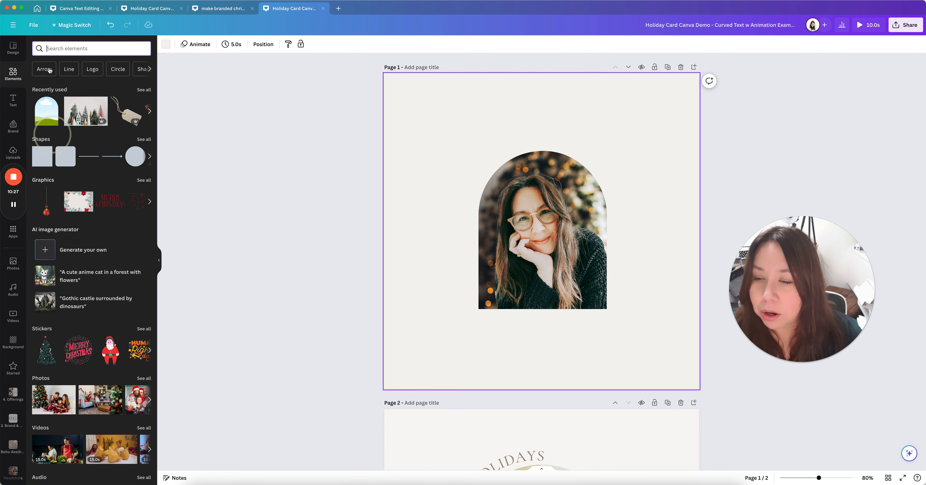
pyautogui.click(51, 47)
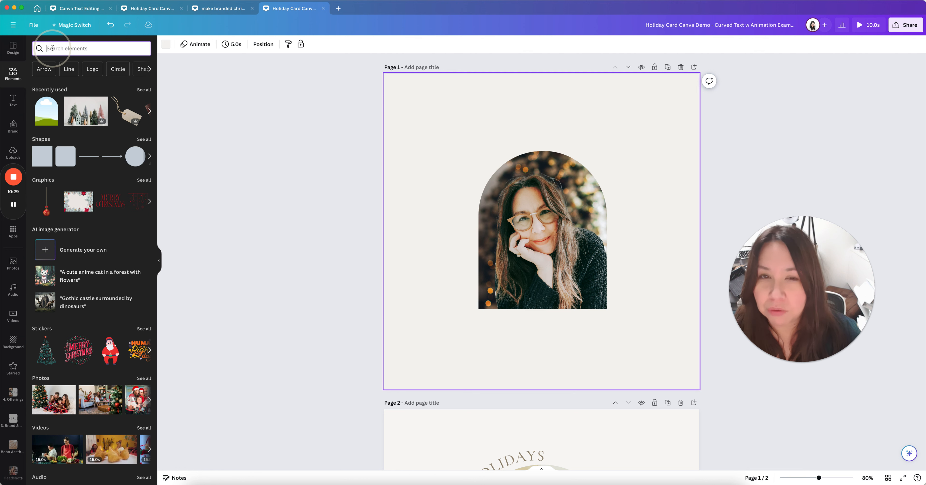
# Search elements for 'christmas garland' and browse all matching Graphics results
pyautogui.write('chr')
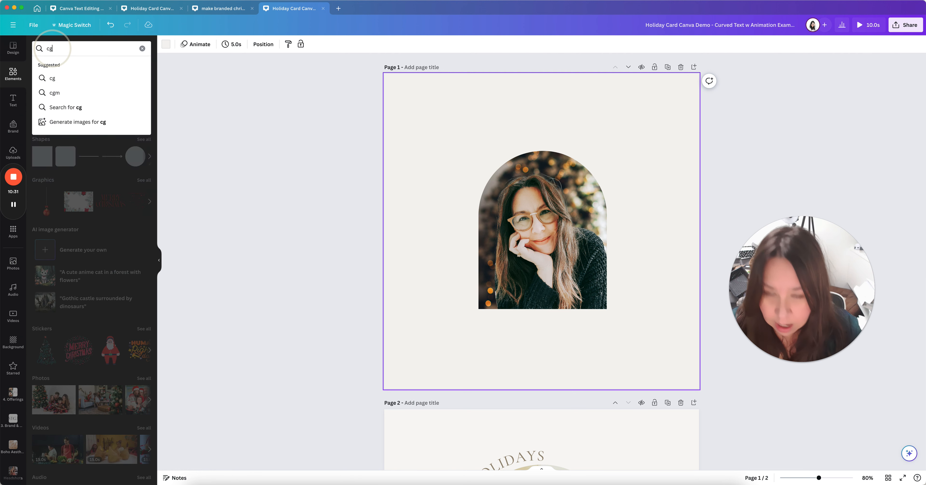
pyautogui.write('istmas')
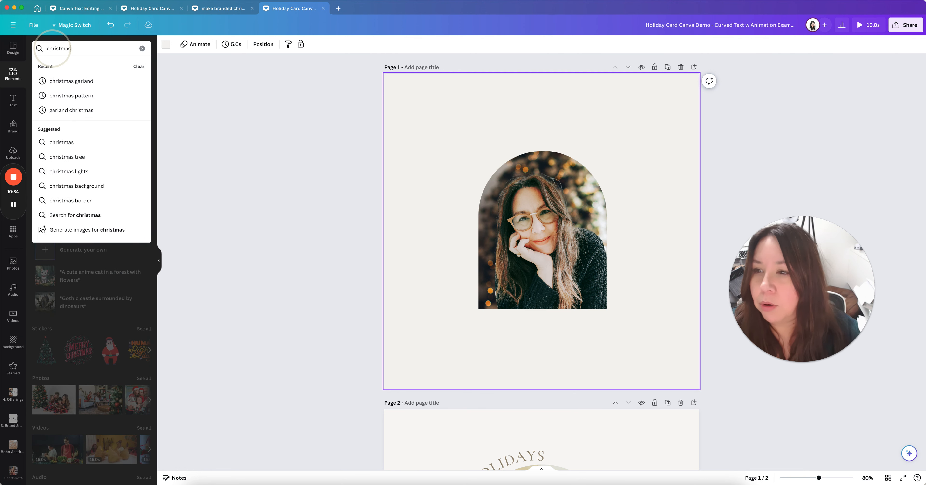
pyautogui.click(63, 81)
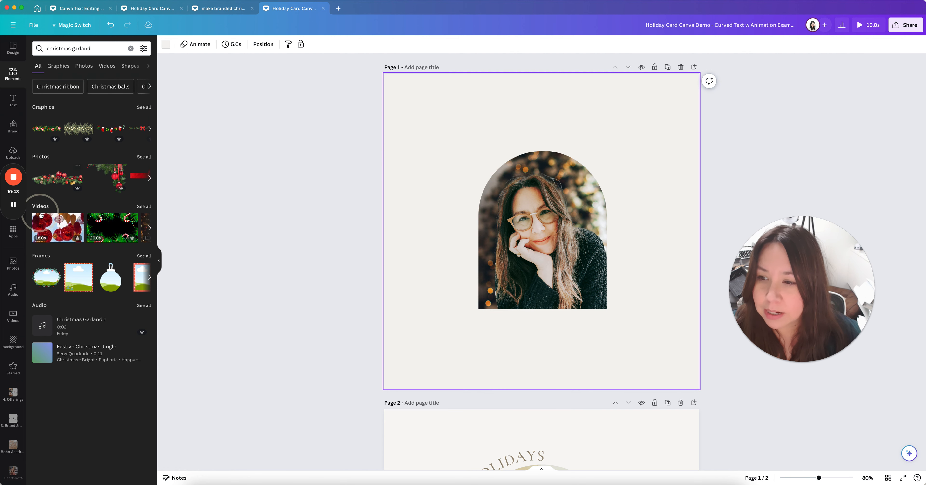
pyautogui.click(143, 107)
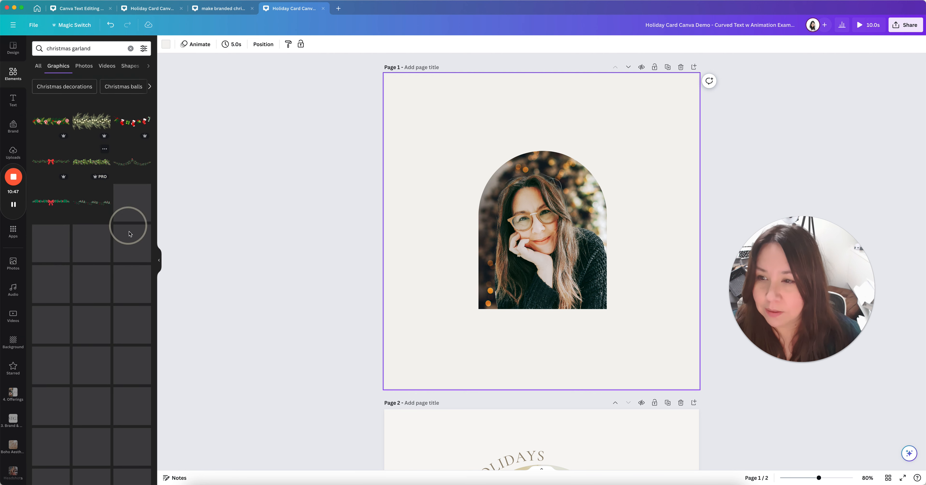
pyautogui.scroll(-5, 114, 314)
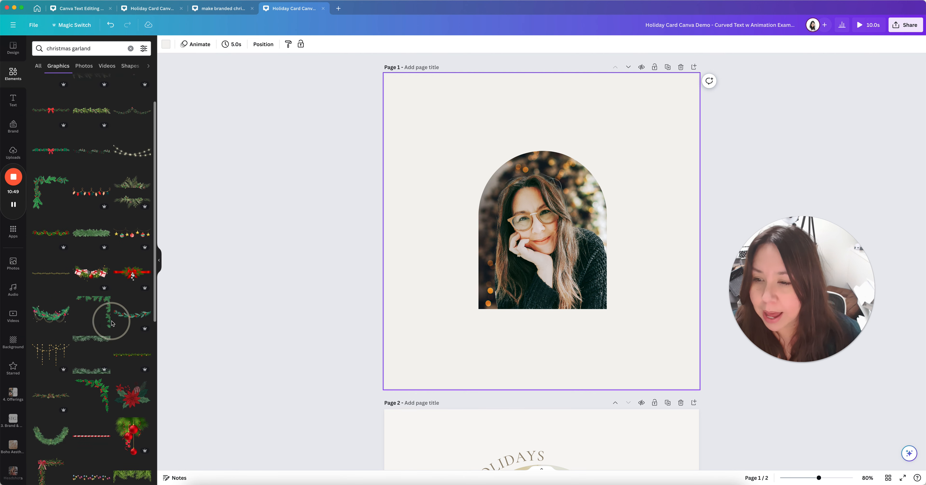
pyautogui.scroll(-4, 128, 344)
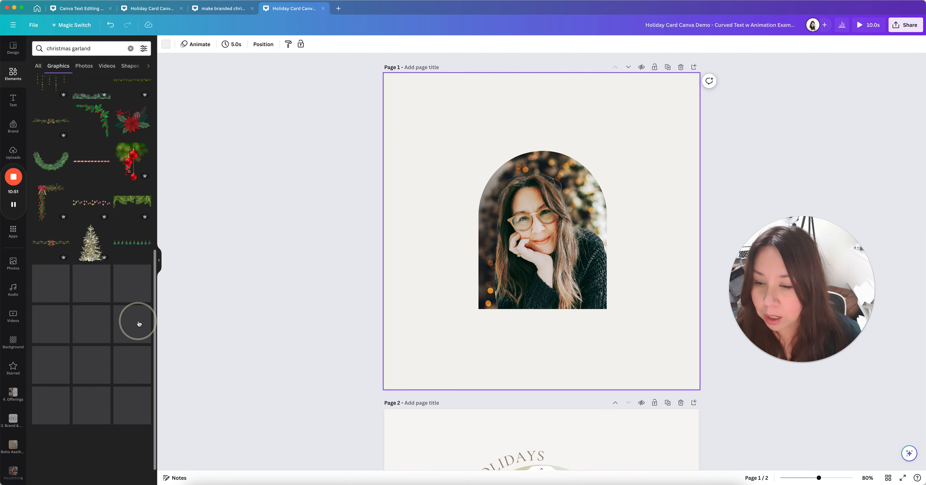
pyautogui.scroll(-10, 113, 350)
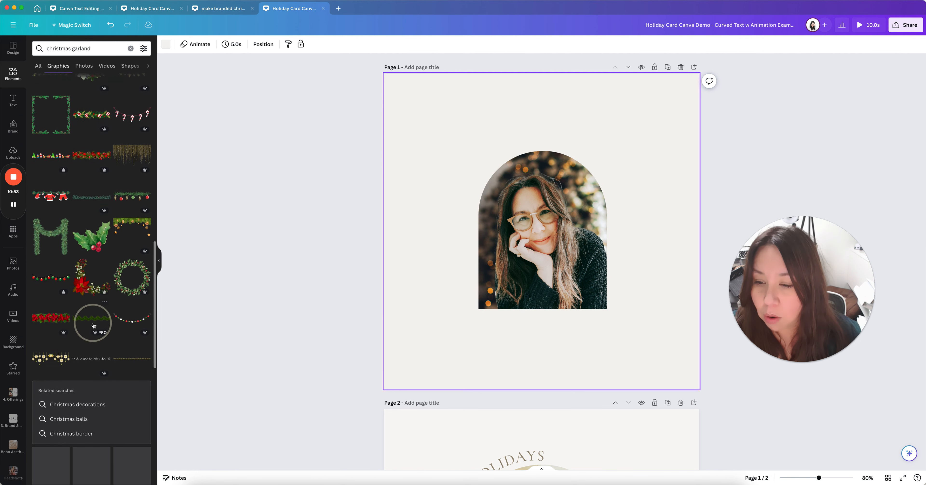
pyautogui.scroll(-4, 110, 334)
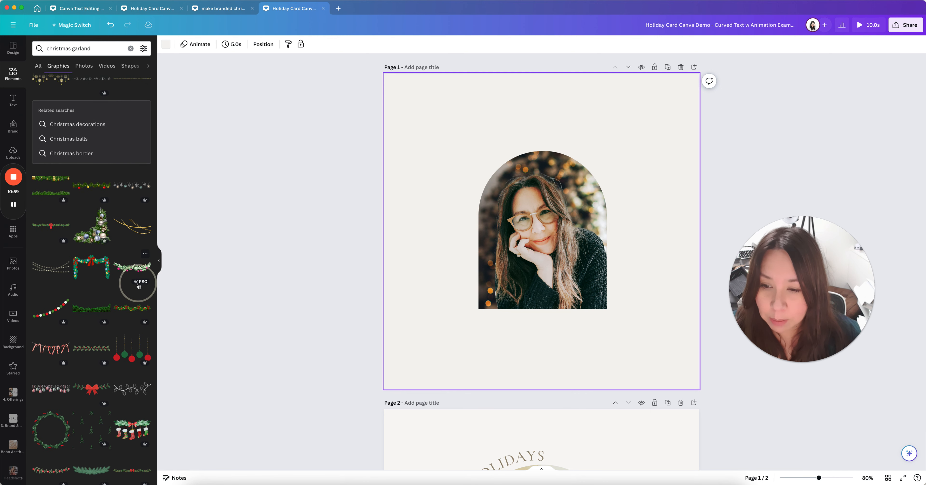
# Add the leafy pink-bauble garland and lay it across the portrait's lower edge, keeping the photo
pyautogui.click(128, 271)
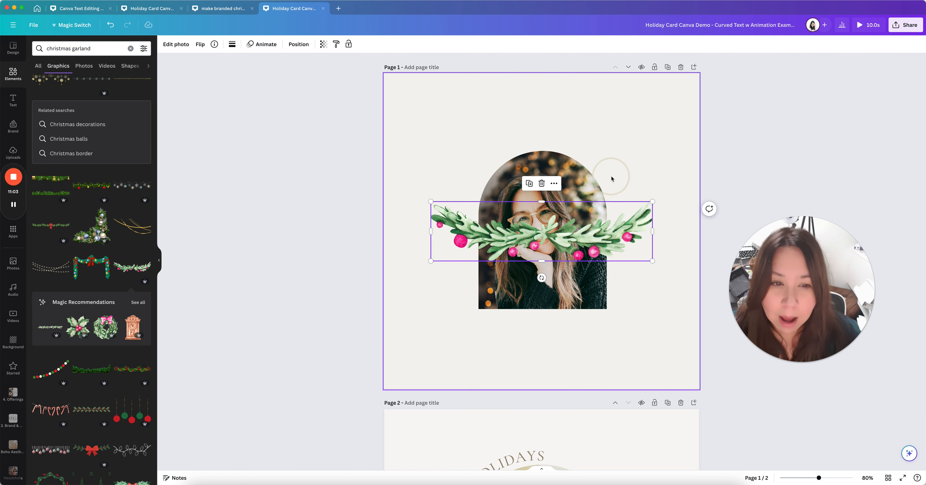
pyautogui.moveTo(585, 234); pyautogui.dragTo(584, 298)
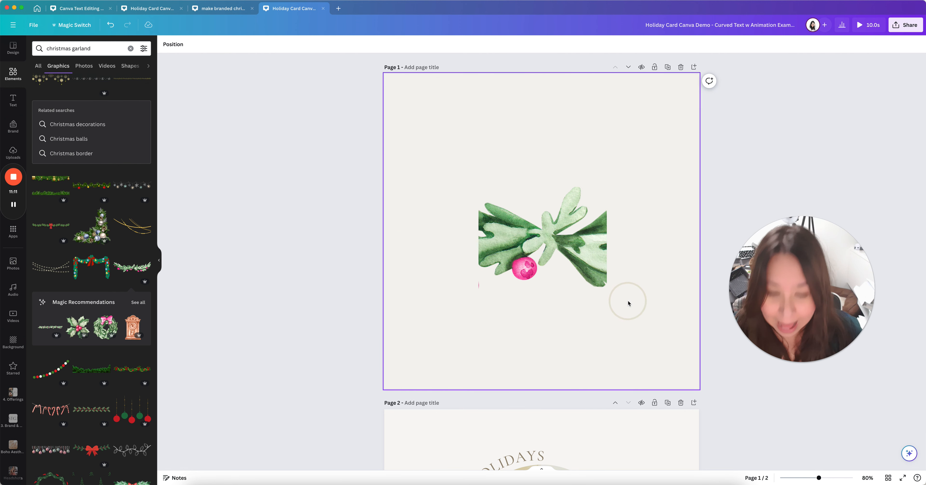
pyautogui.press('super+z')
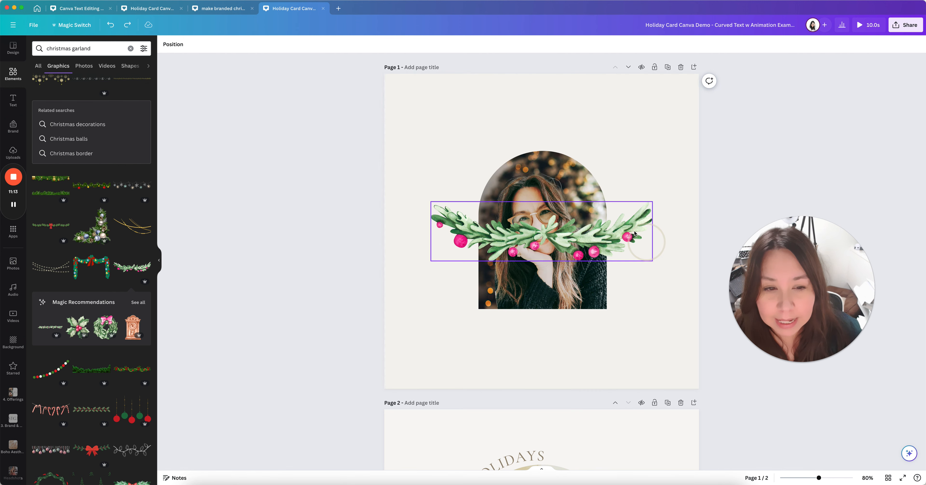
pyautogui.moveTo(645, 231); pyautogui.dragTo(625, 306)
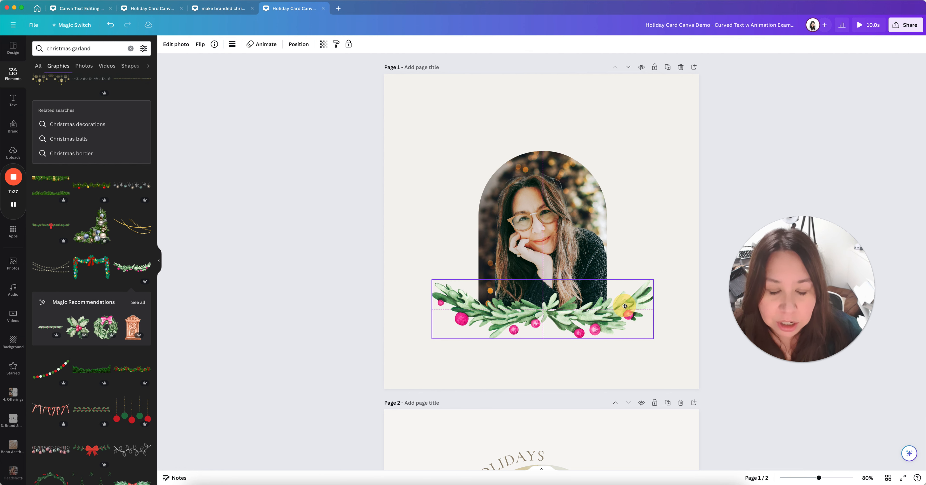
pyautogui.moveTo(625, 306); pyautogui.dragTo(579, 310)
pyautogui.click(644, 234)
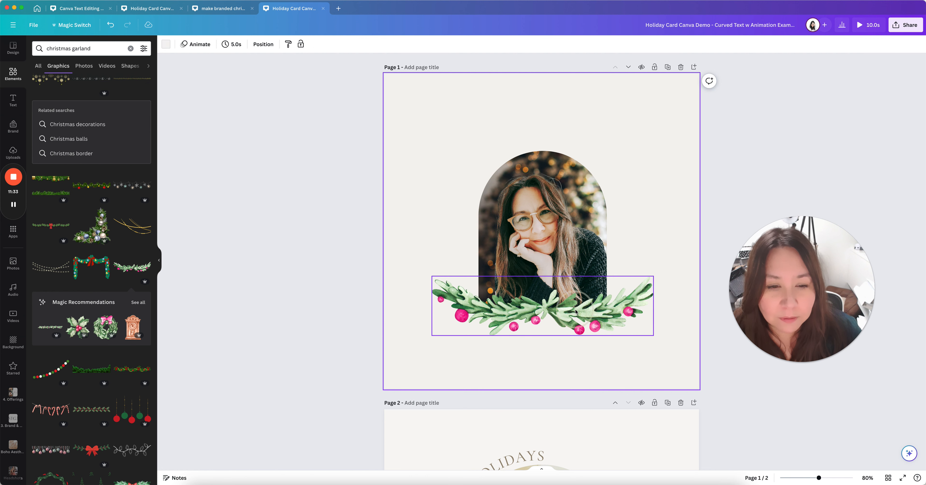
pyautogui.moveTo(575, 309); pyautogui.dragTo(575, 292)
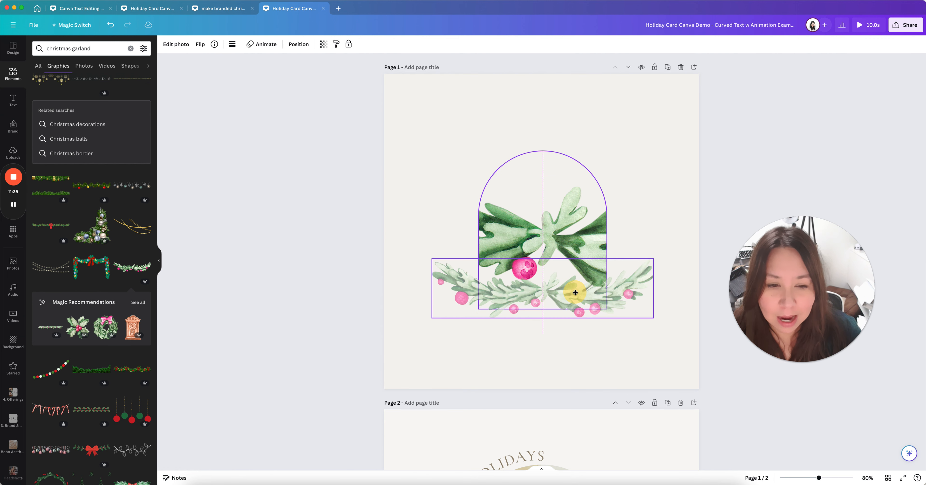
pyautogui.moveTo(575, 292); pyautogui.dragTo(576, 313)
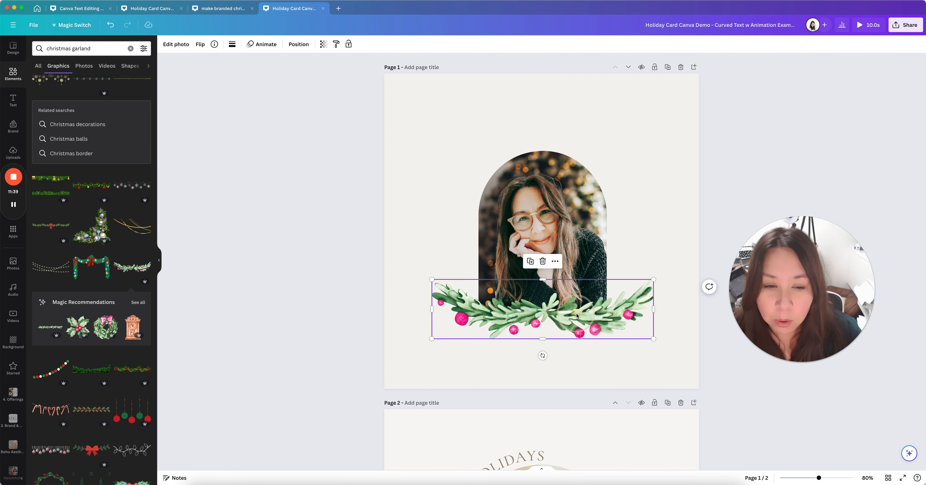
pyautogui.click(630, 254)
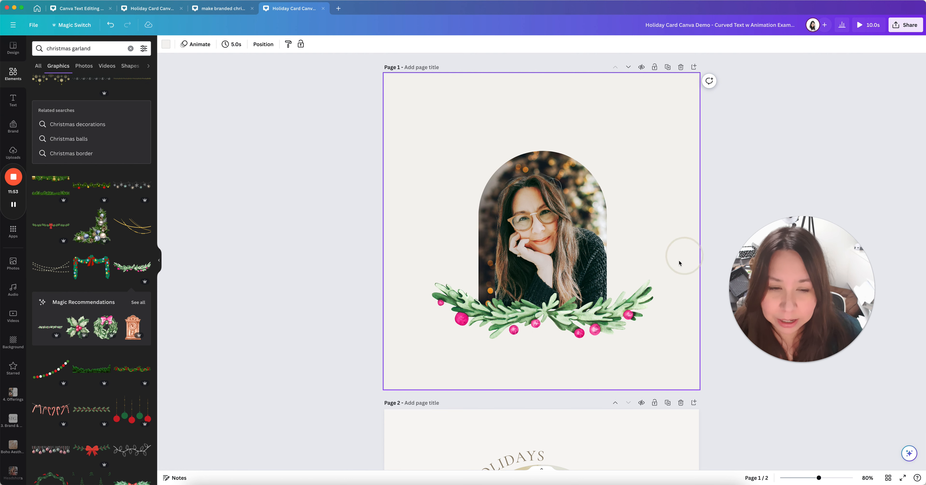
pyautogui.scroll(-2, 679, 263)
# Compare with page 2, then snap the garland to the center guide beneath the arch photo
pyautogui.scroll(-10, 672, 378)
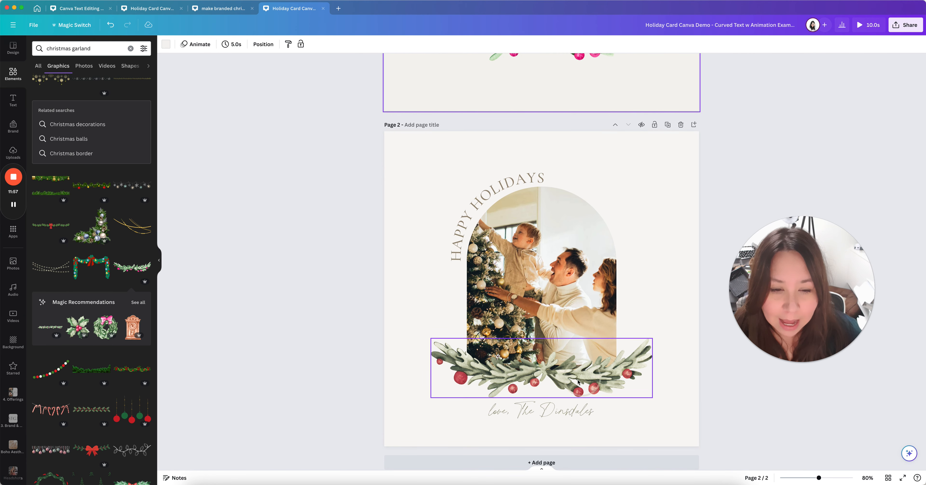
pyautogui.scroll(9, 557, 375)
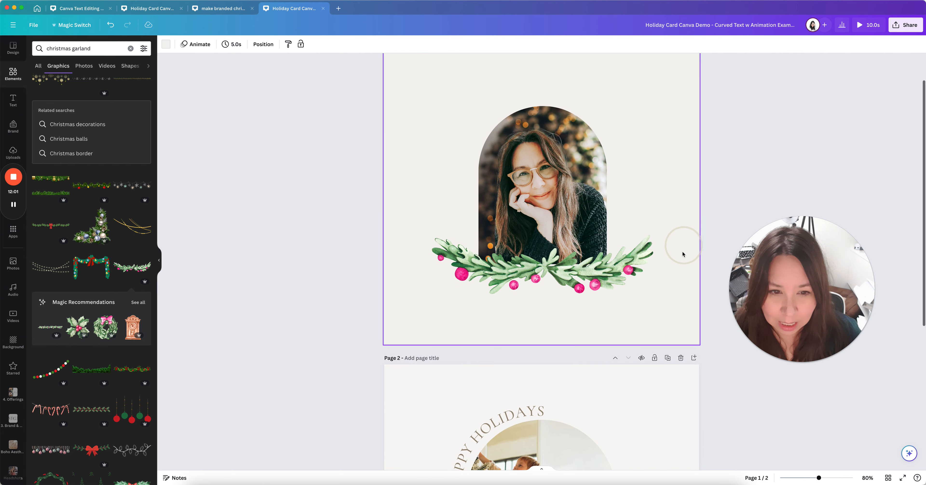
pyautogui.scroll(-7, 627, 333)
pyautogui.scroll(-2, 630, 333)
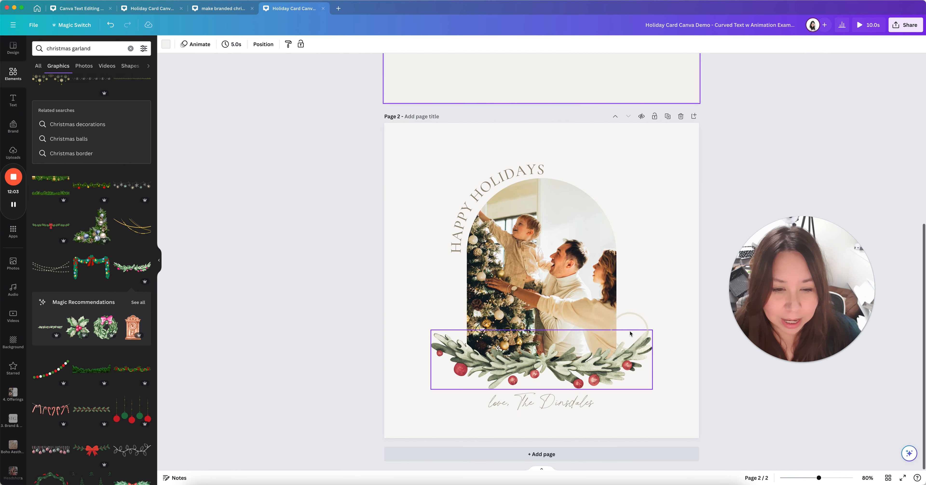
pyautogui.scroll(10, 653, 319)
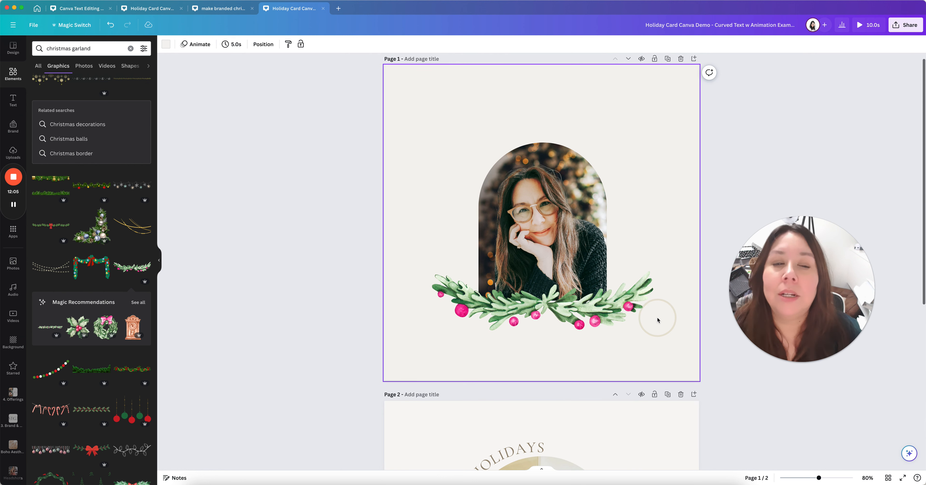
pyautogui.click(603, 323)
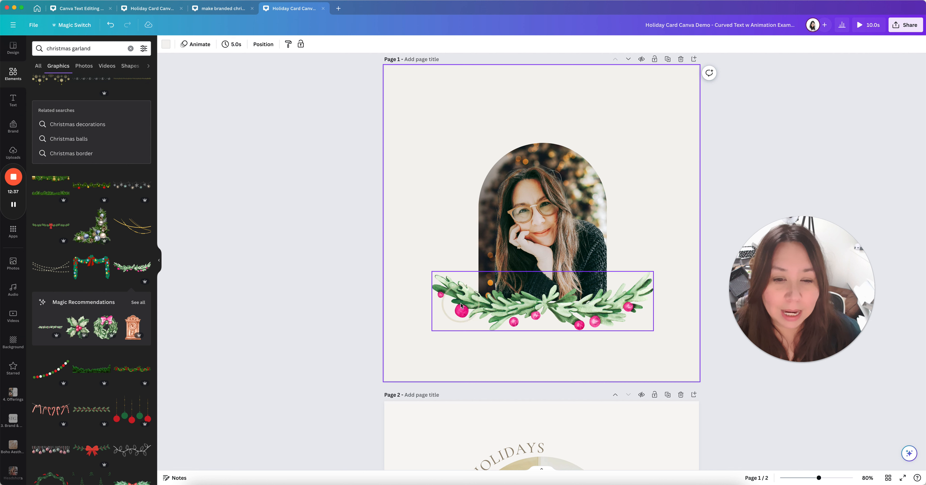
pyautogui.moveTo(462, 305); pyautogui.dragTo(460, 303)
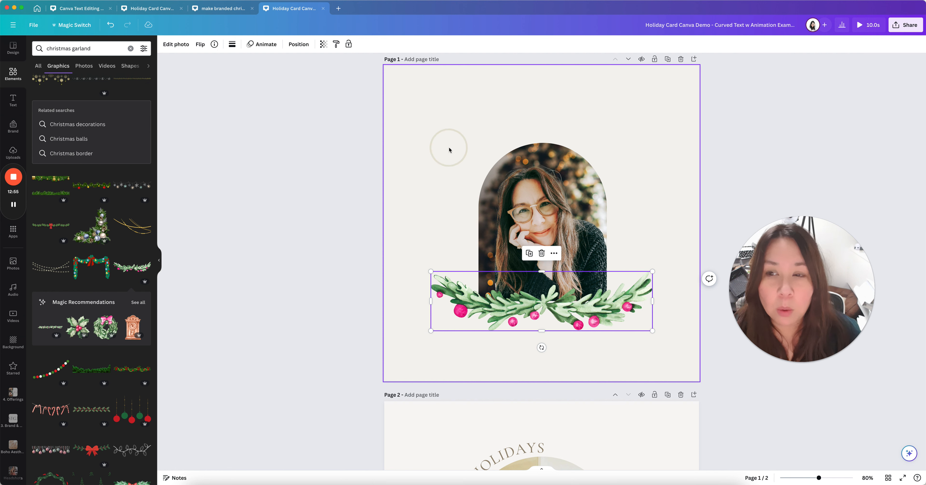
# Filter the christmas garland graphics to Price: Free only
pyautogui.click(144, 51)
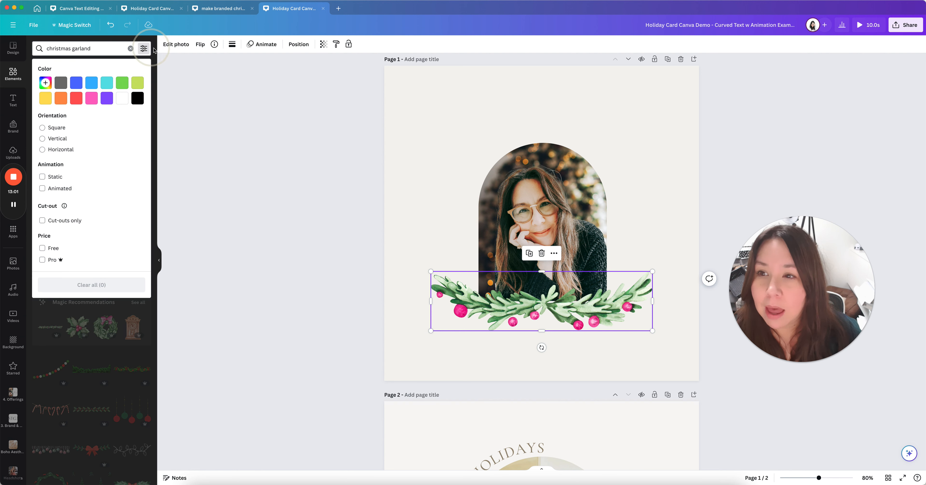
pyautogui.click(44, 249)
pyautogui.click(154, 87)
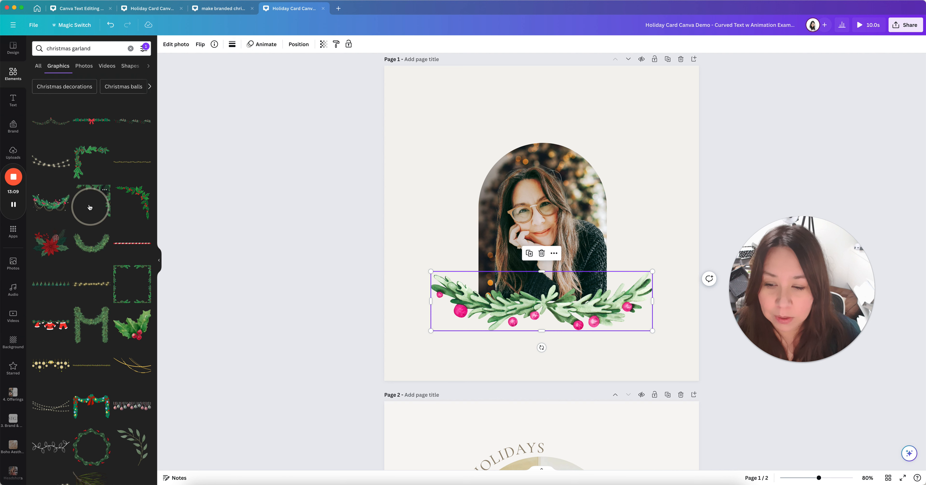
# Zoom out to see both pages whole, then zoom back in to about 82%
pyautogui.click(684, 172)
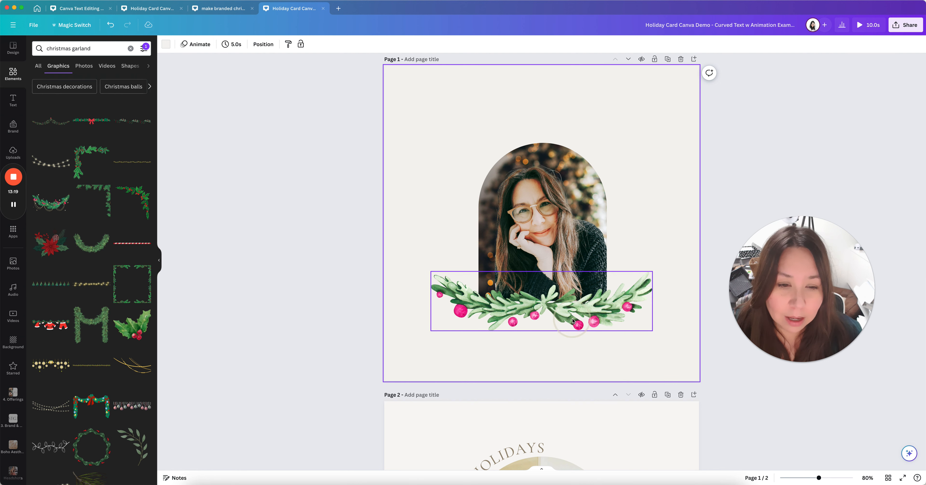
pyautogui.click(631, 323)
pyautogui.scroll(-3, 688, 332)
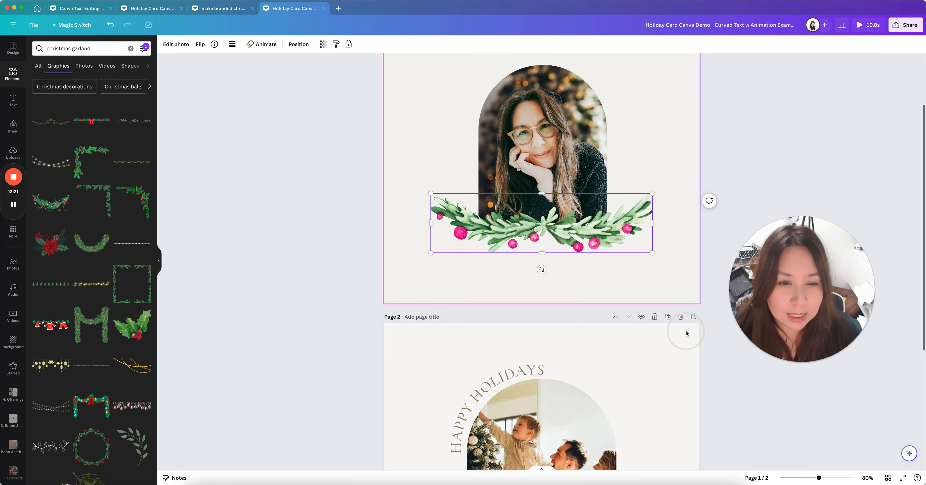
pyautogui.scroll(3, 688, 332)
pyautogui.click(801, 477)
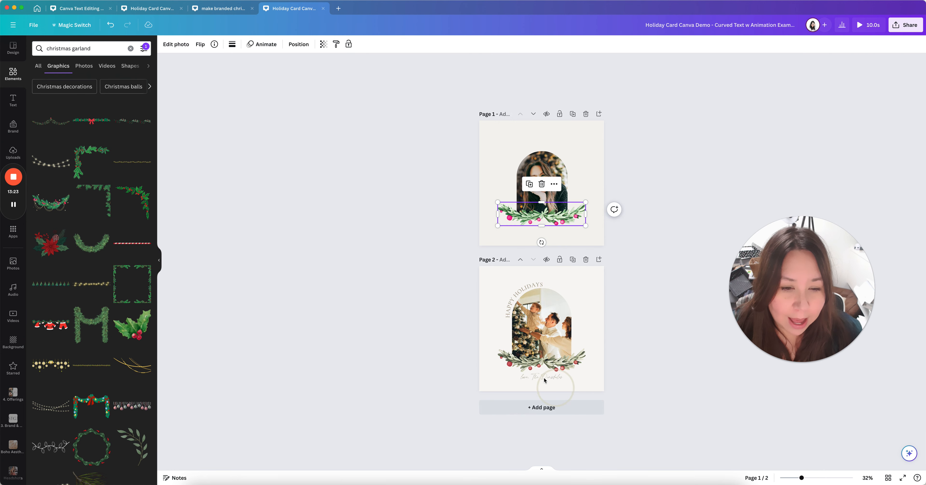
pyautogui.click(589, 242)
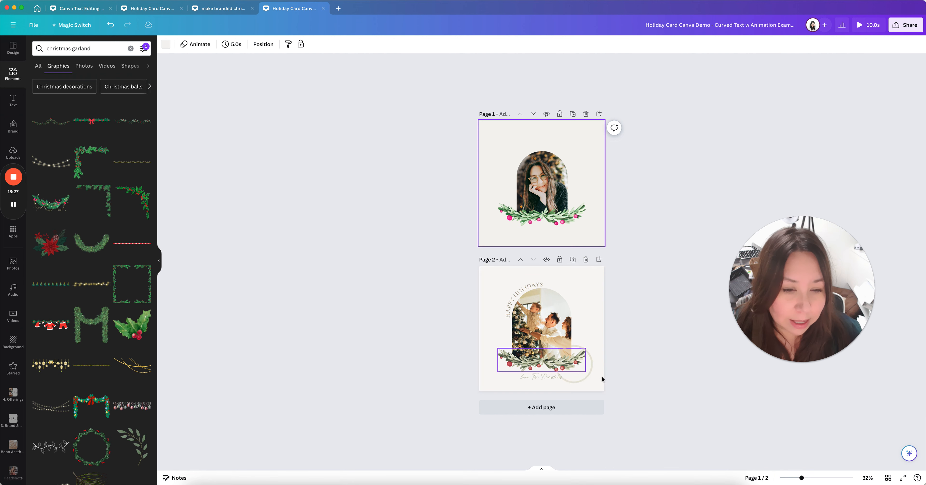
pyautogui.moveTo(801, 478); pyautogui.dragTo(819, 478)
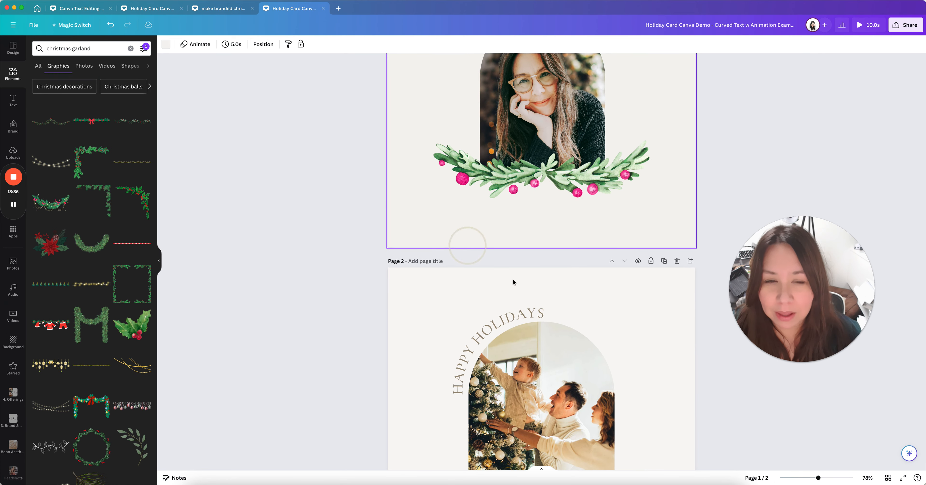
pyautogui.scroll(1, 670, 320)
pyautogui.scroll(2, 669, 320)
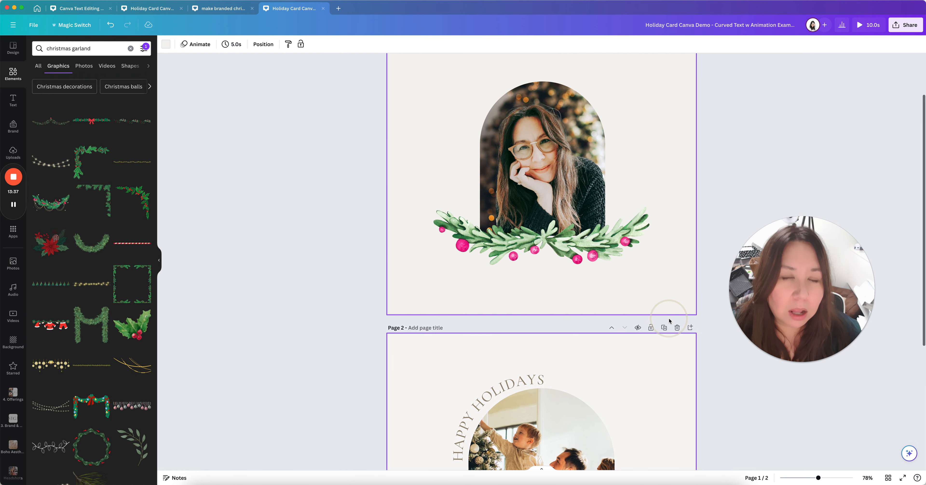
pyautogui.scroll(2, 669, 320)
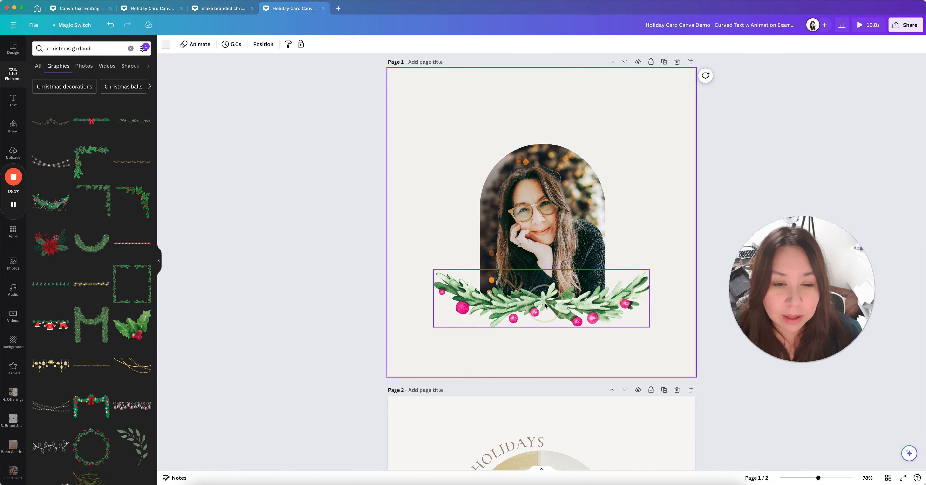
pyautogui.click(562, 313)
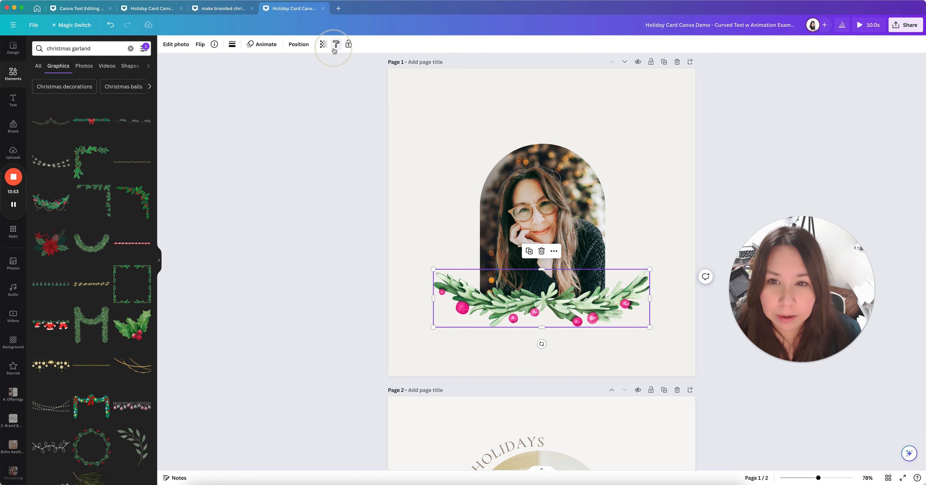
pyautogui.click(503, 209)
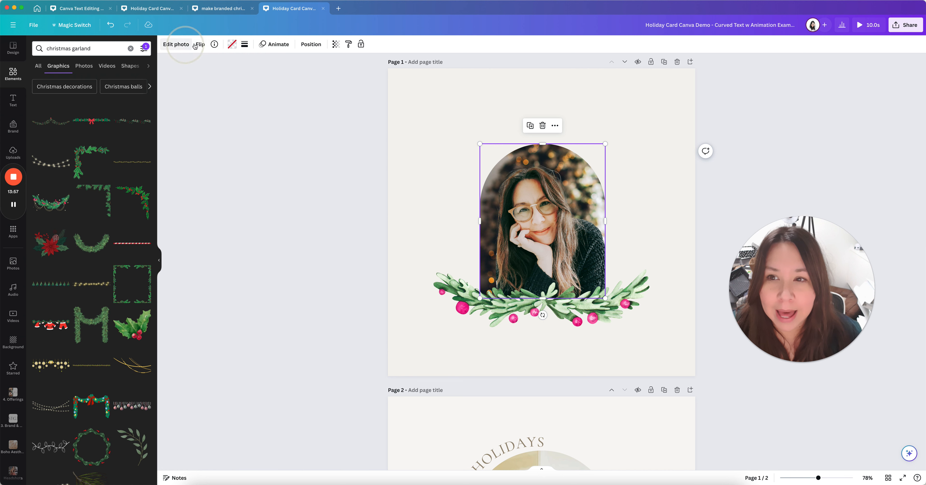
pyautogui.click(520, 217)
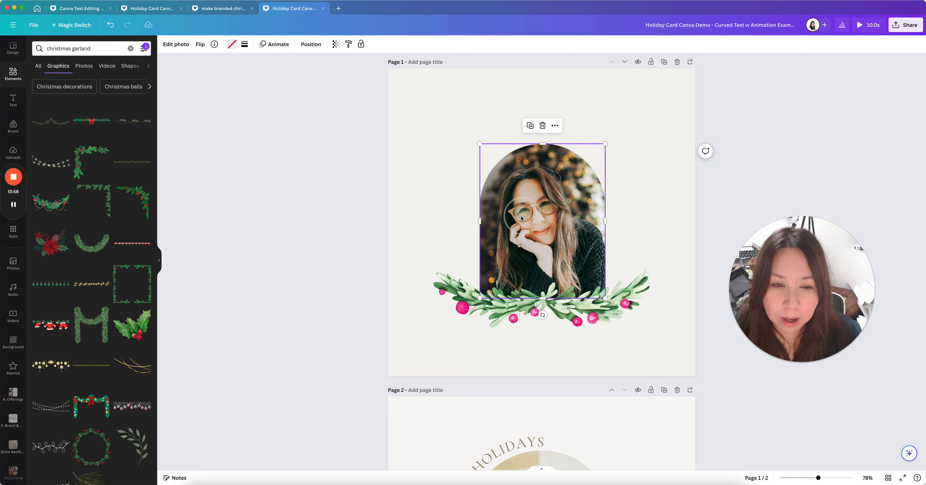
pyautogui.click(492, 293)
pyautogui.click(511, 226)
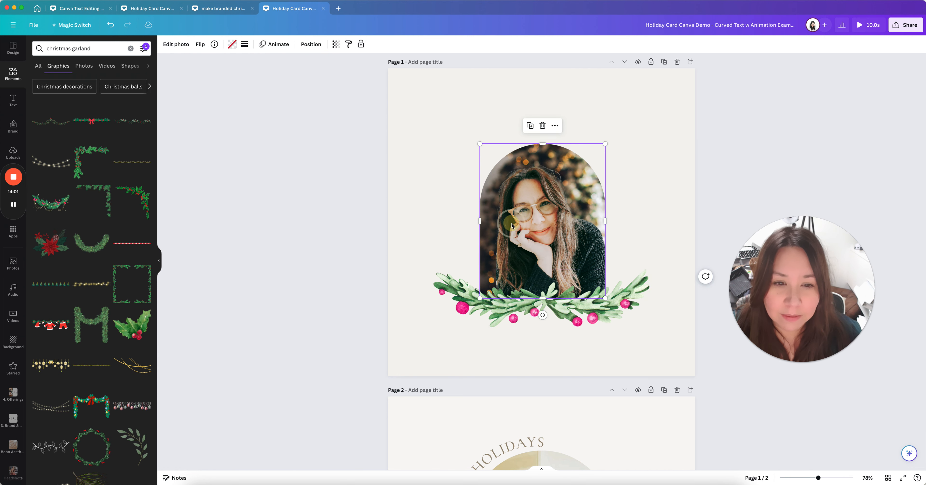
pyautogui.click(499, 303)
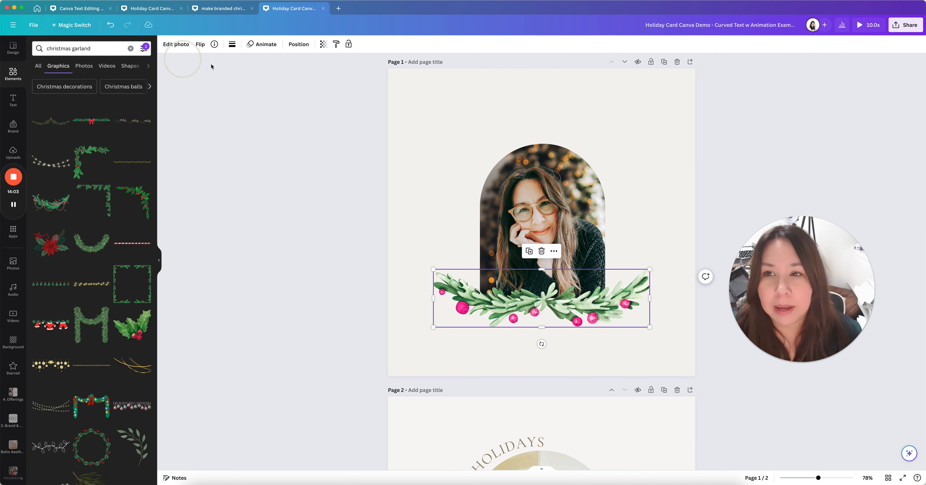
pyautogui.scroll(-6, 536, 261)
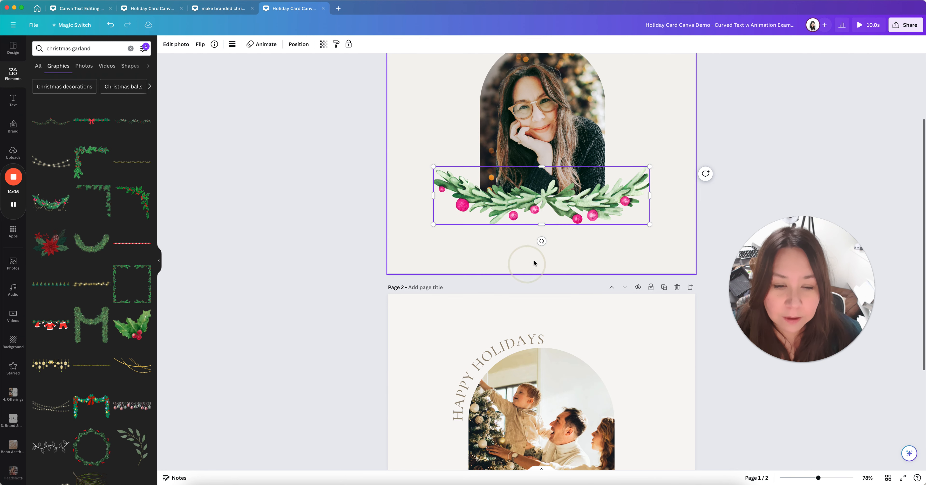
pyautogui.click(508, 218)
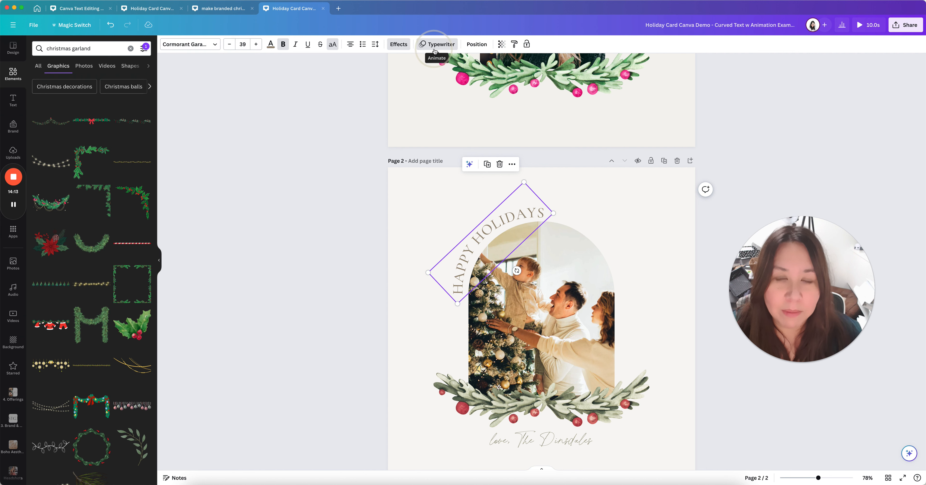
# Scroll back to page 1, deselect the curved HAPPY HOLIDAYS heading, and select the garland
pyautogui.scroll(5, 628, 243)
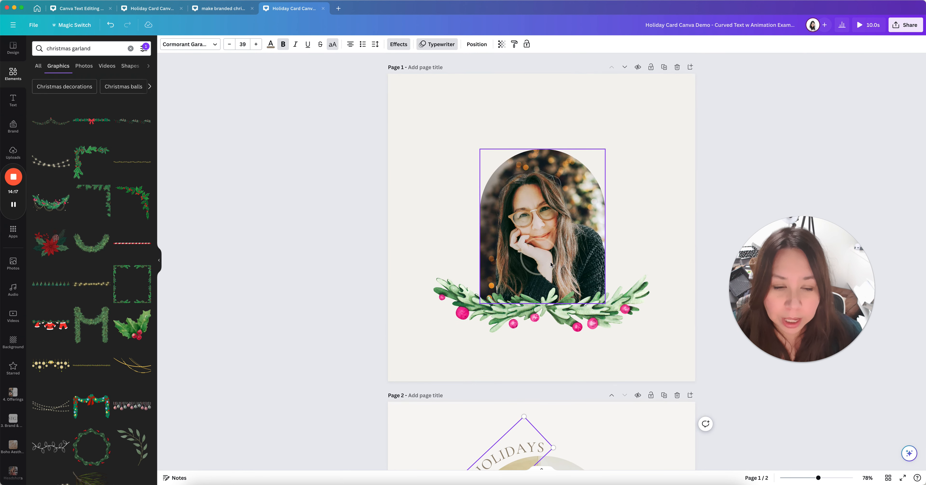
pyautogui.scroll(-2, 559, 266)
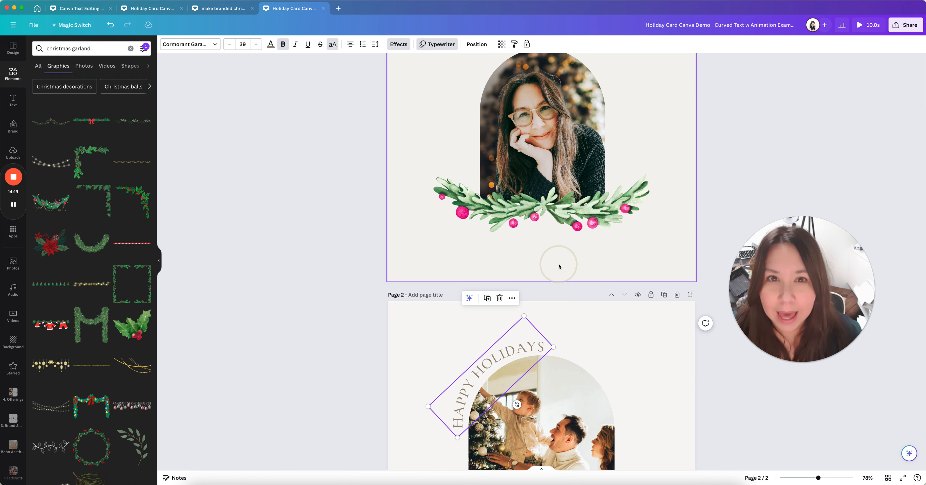
pyautogui.click(559, 264)
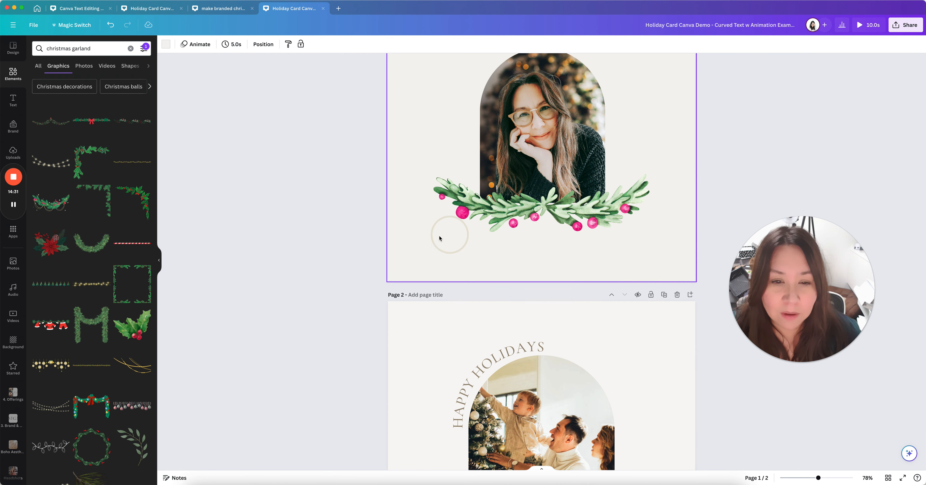
pyautogui.scroll(3, 430, 250)
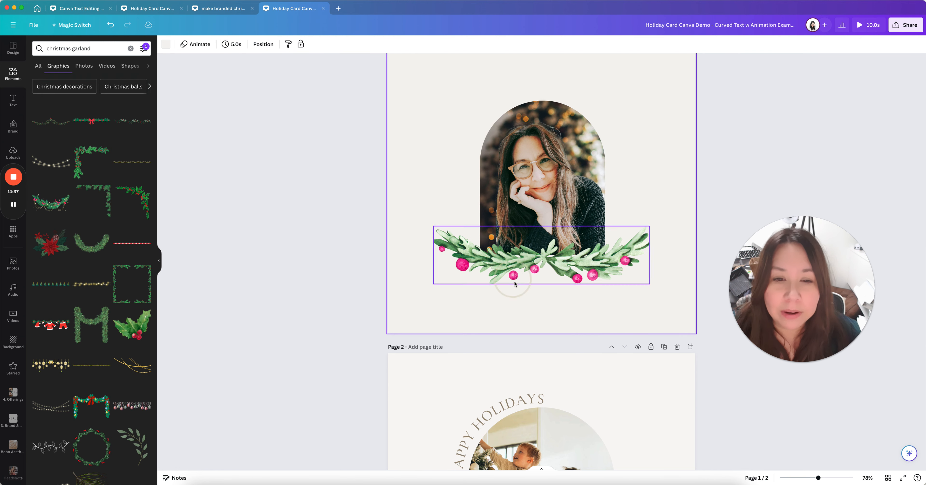
pyautogui.scroll(-5, 492, 401)
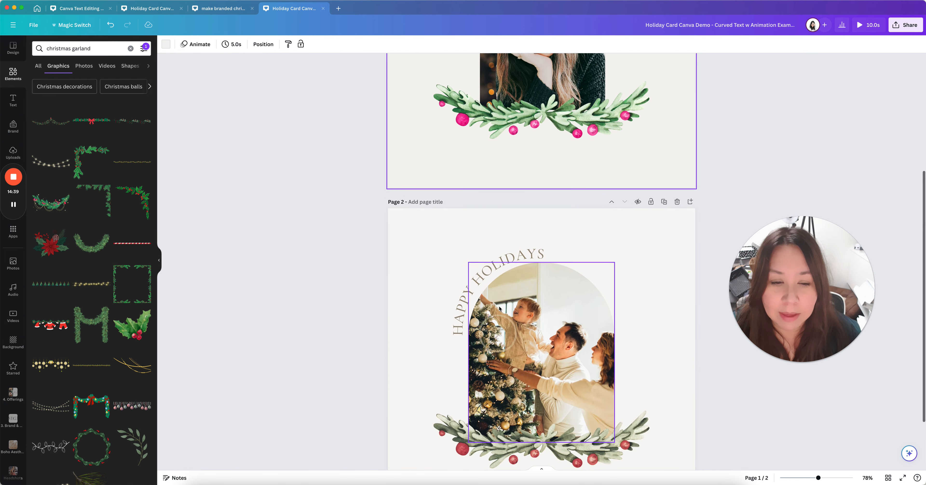
pyautogui.click(514, 255)
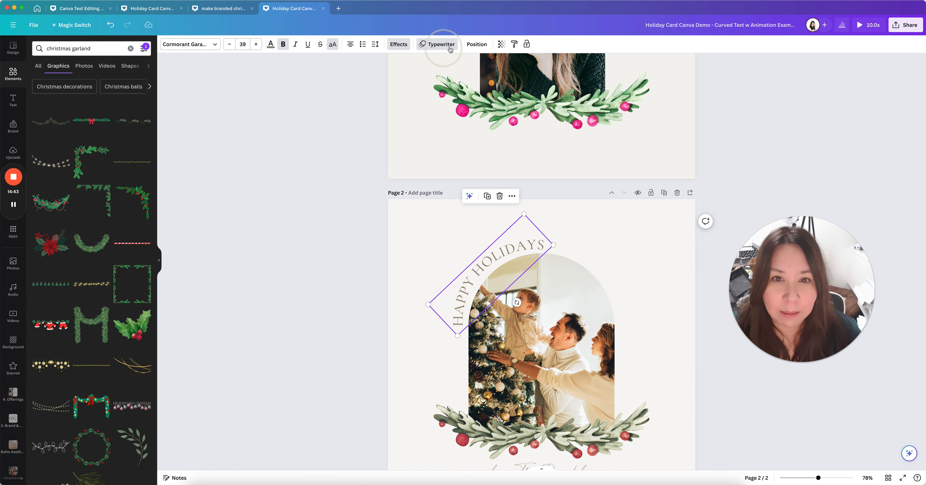
pyautogui.scroll(6, 539, 251)
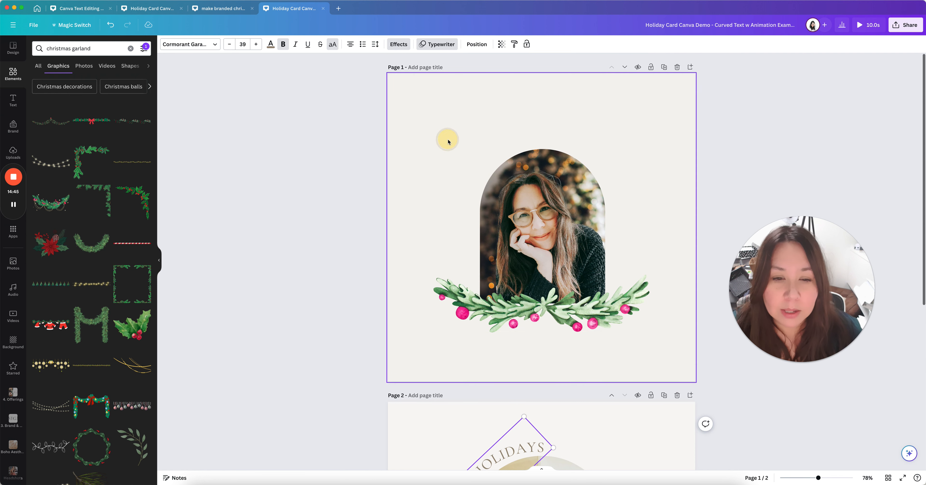
pyautogui.click(447, 139)
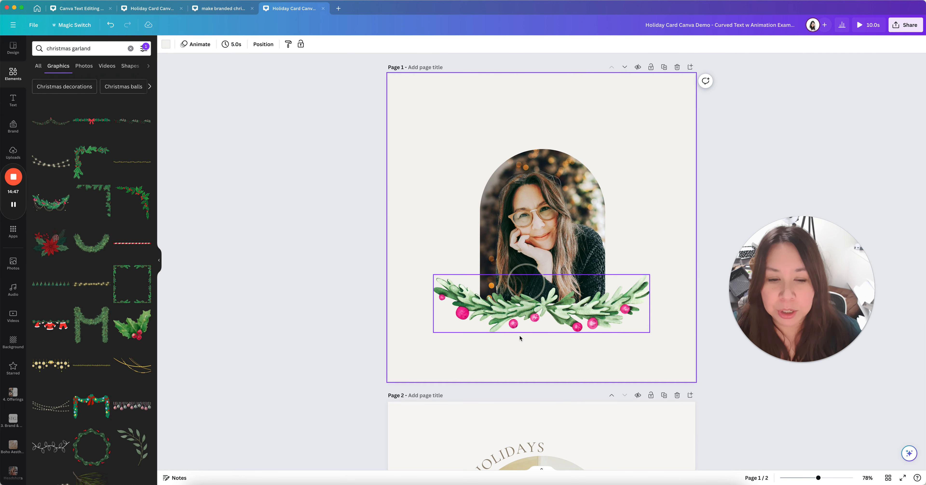
pyautogui.click(483, 343)
pyautogui.scroll(-1, 565, 324)
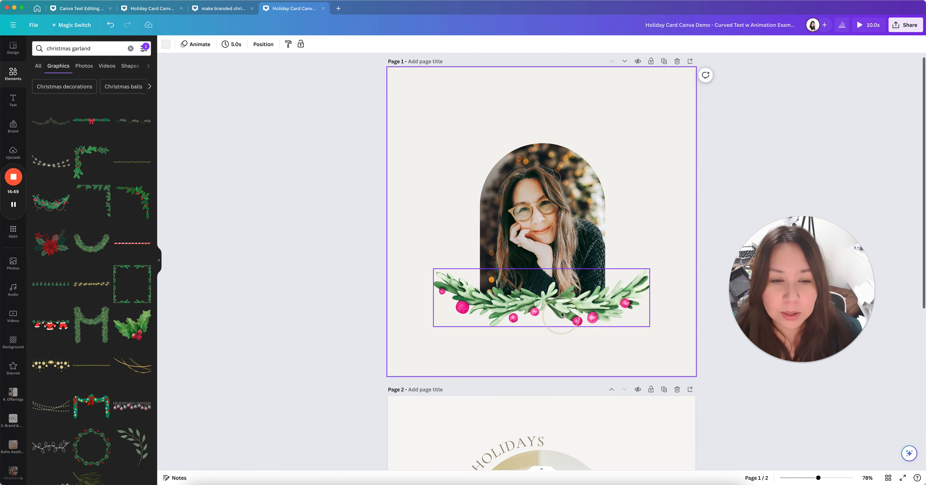
pyautogui.click(562, 309)
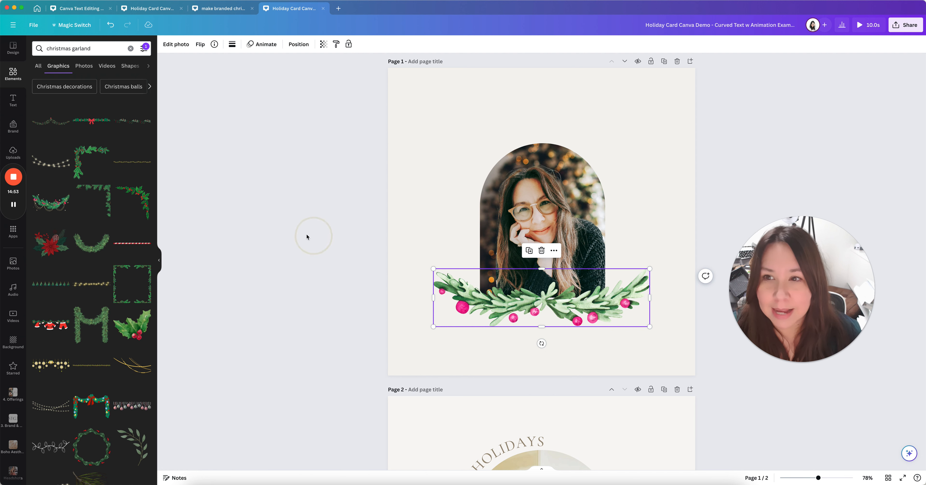
# Apply the Scandi filter to page 1's garland via Edit photo > Filters
pyautogui.click(179, 47)
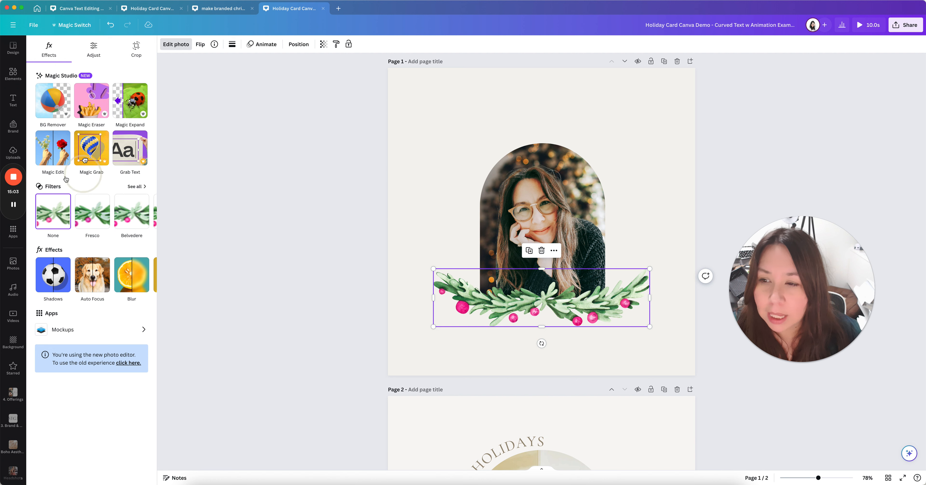
pyautogui.click(134, 187)
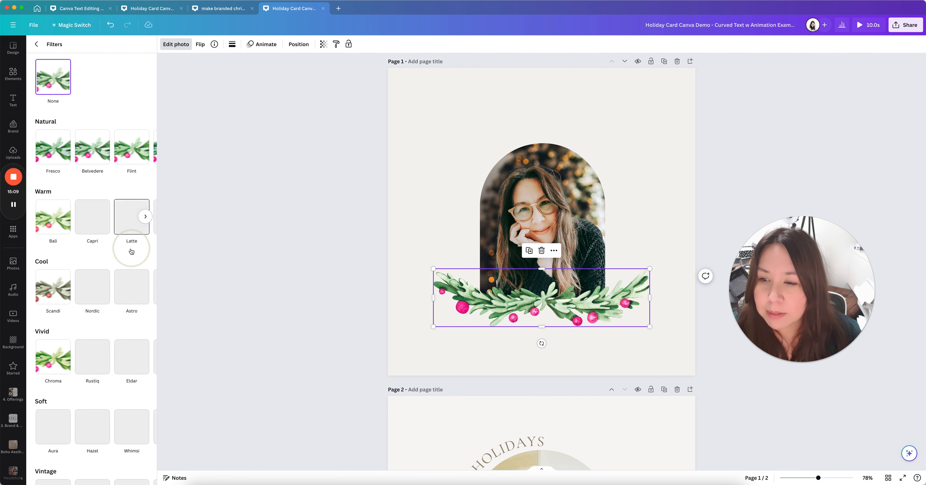
pyautogui.scroll(-3, 140, 215)
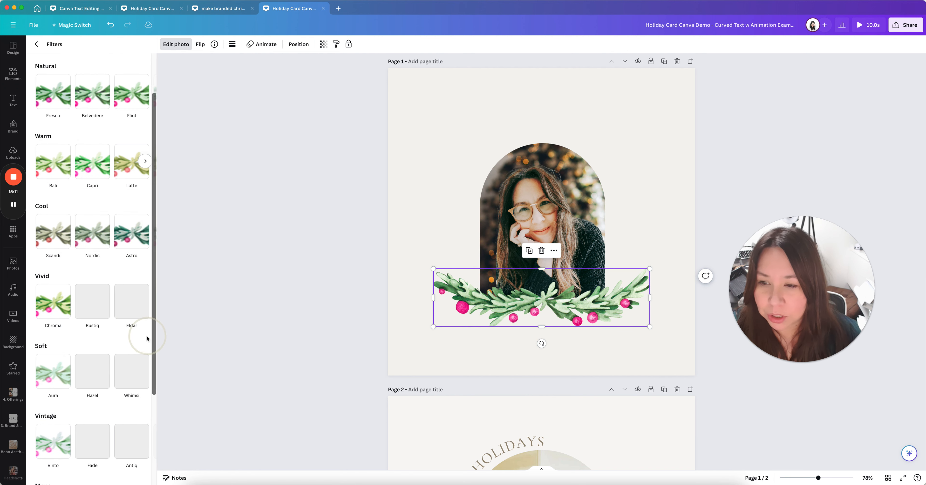
pyautogui.click(56, 238)
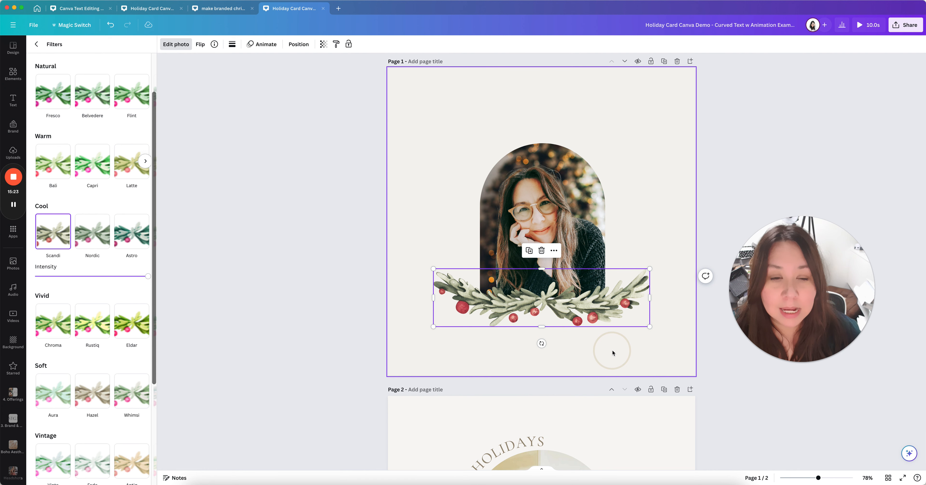
pyautogui.click(659, 343)
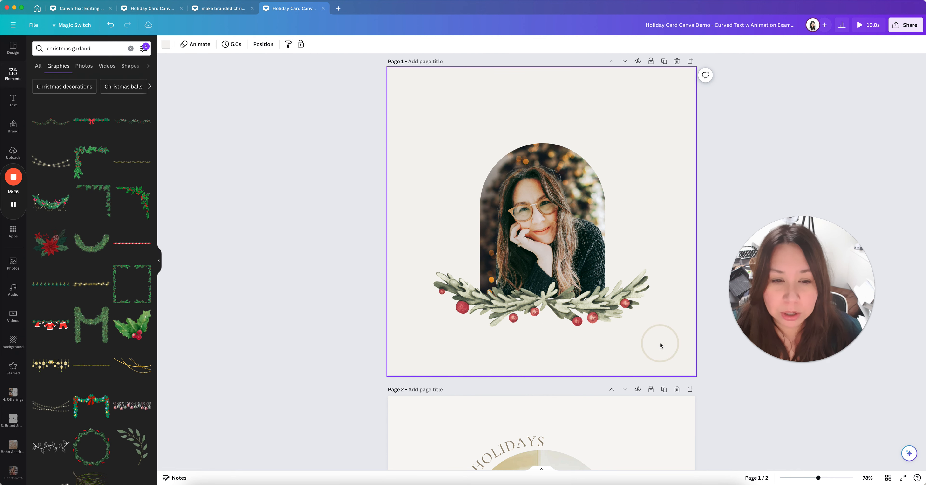
pyautogui.click(595, 316)
pyautogui.click(172, 50)
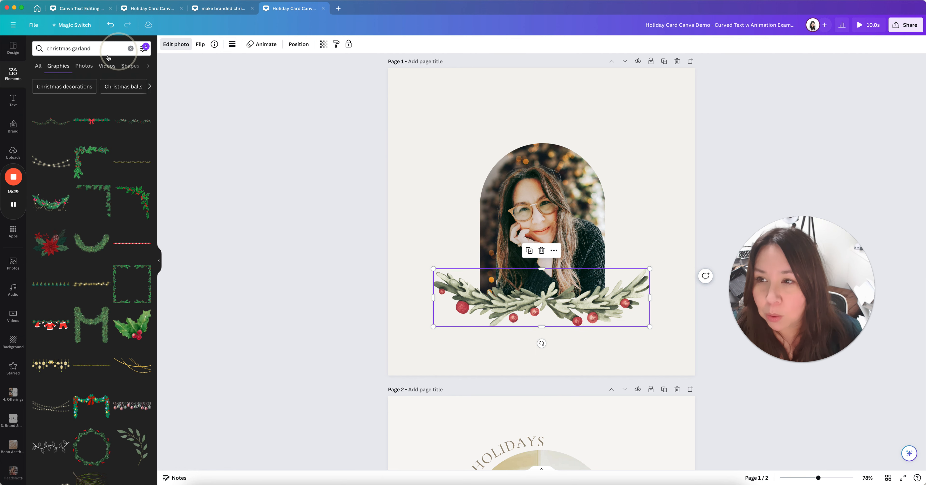
pyautogui.click(95, 50)
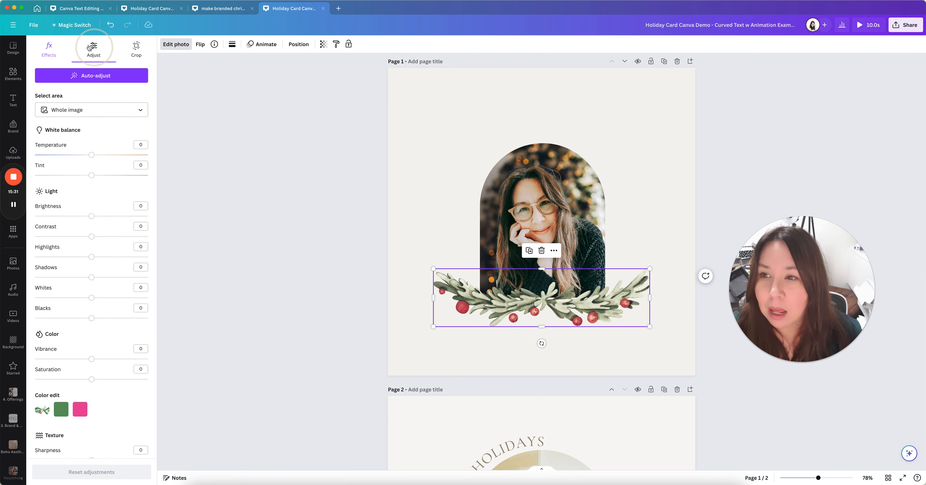
pyautogui.scroll(-1, 81, 302)
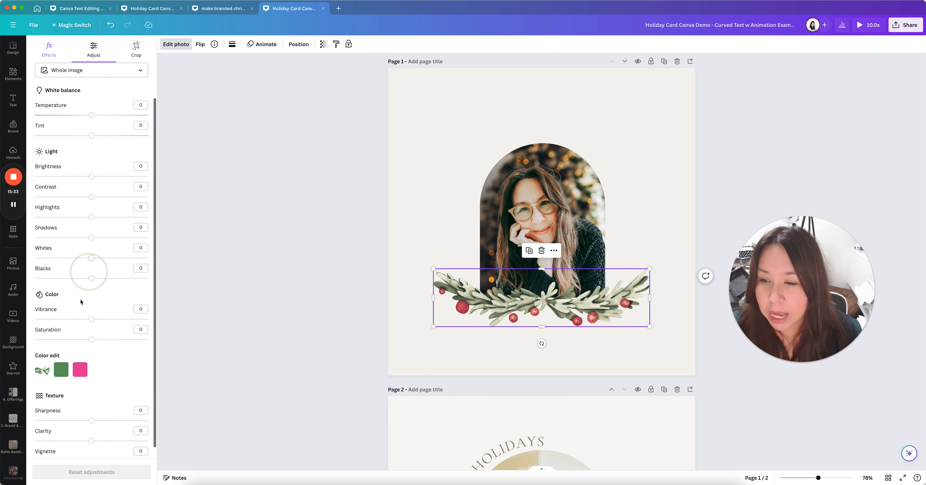
pyautogui.moveTo(91, 339); pyautogui.dragTo(82, 339)
pyautogui.click(92, 341)
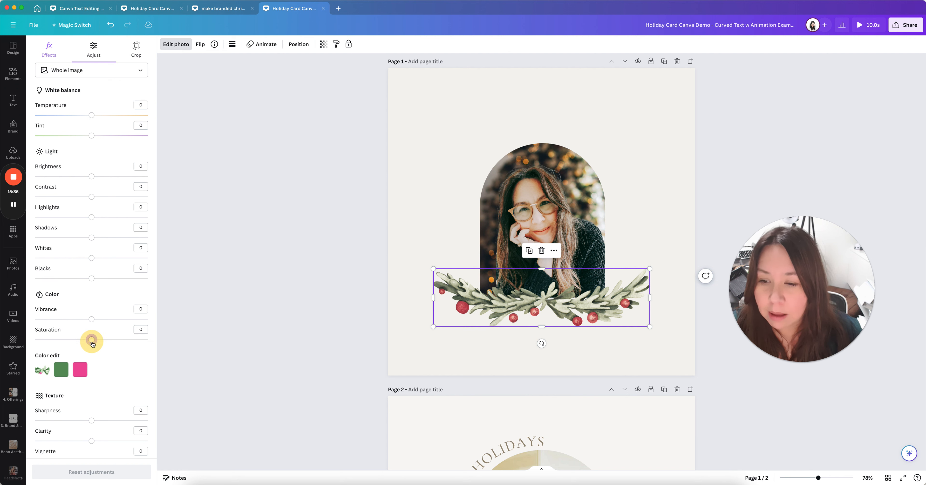
pyautogui.click(60, 371)
pyautogui.scroll(-2, 83, 324)
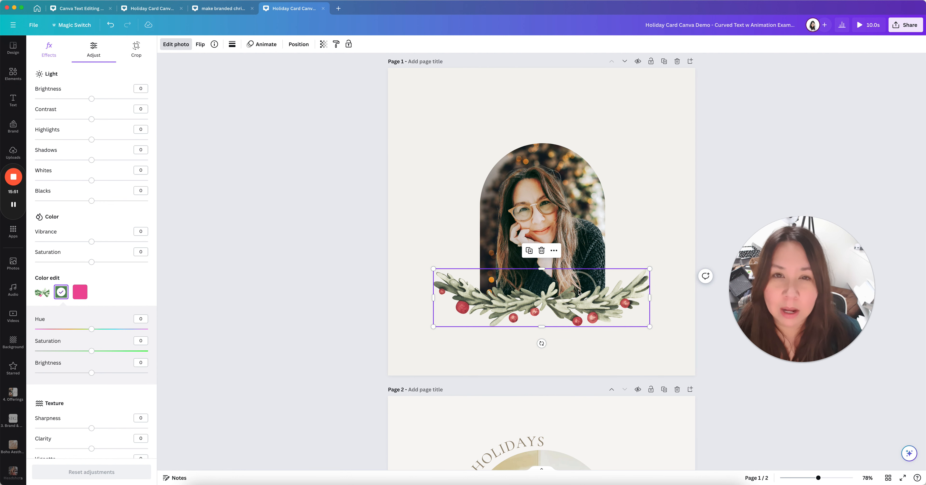
pyautogui.click(416, 238)
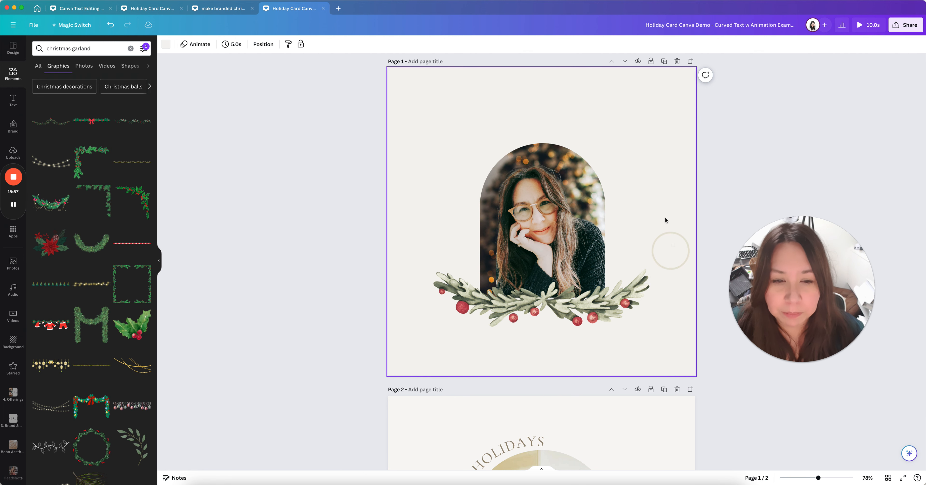
# Enlarge the arch portrait from its corner and shift it slightly right
pyautogui.scroll(-5, 630, 237)
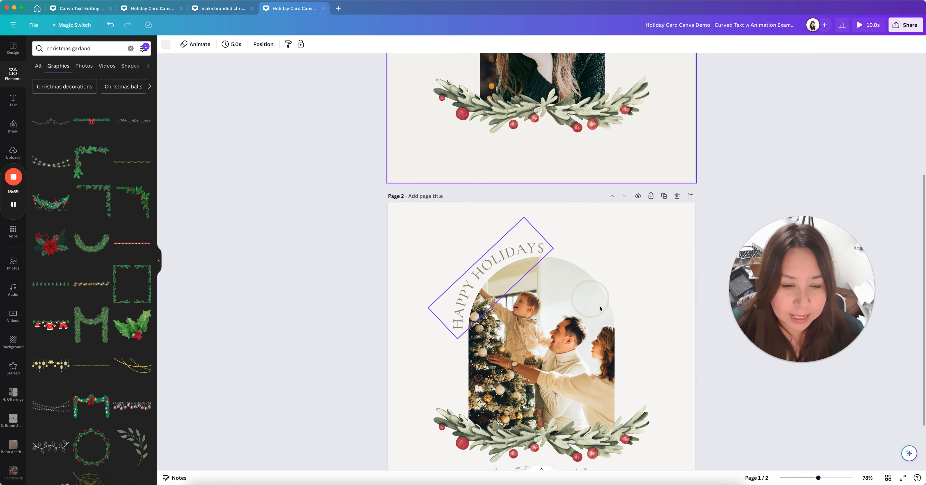
pyautogui.scroll(5, 584, 387)
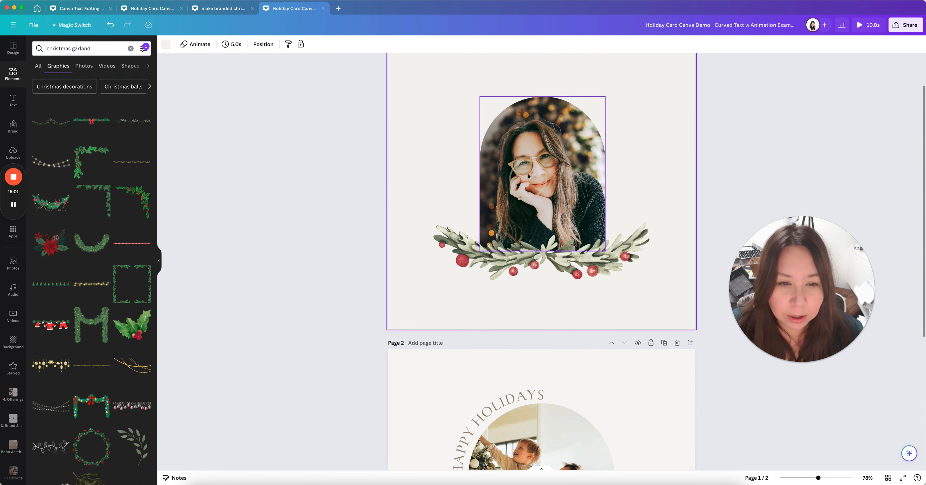
pyautogui.click(555, 243)
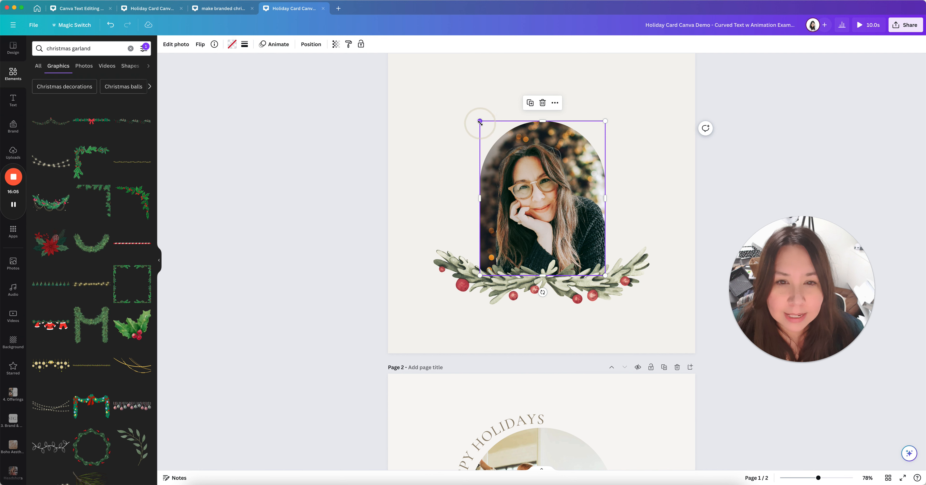
pyautogui.moveTo(468, 111)
pyautogui.mouseDown()
pyautogui.moveTo(446, 95)
pyautogui.moveTo(468, 113)
pyautogui.mouseUp()
pyautogui.moveTo(518, 186)
pyautogui.mouseDown()
pyautogui.moveTo(533, 186)
pyautogui.moveTo(525, 187)
pyautogui.mouseUp()
pyautogui.click(652, 186)
pyautogui.click(520, 215)
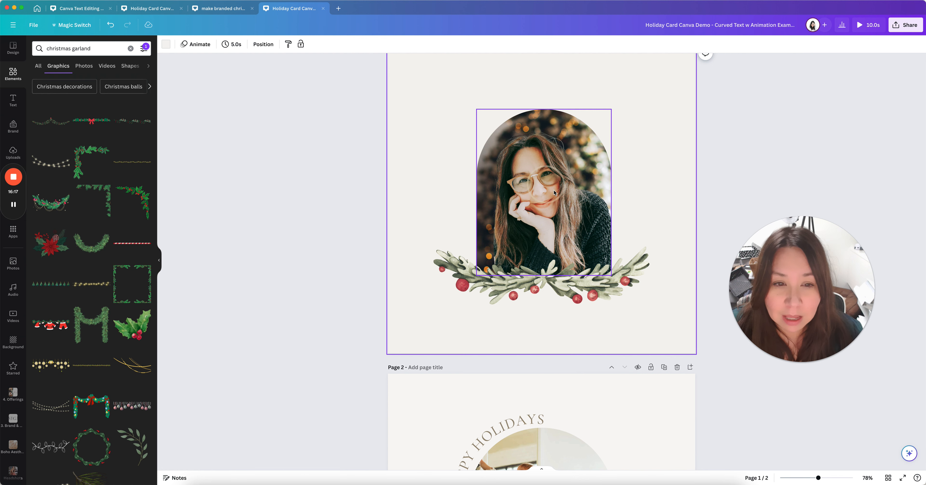
# Rescale and reposition the photo inside its arch frame, apply it, then undo the last change
pyautogui.doubleClick(538, 192)
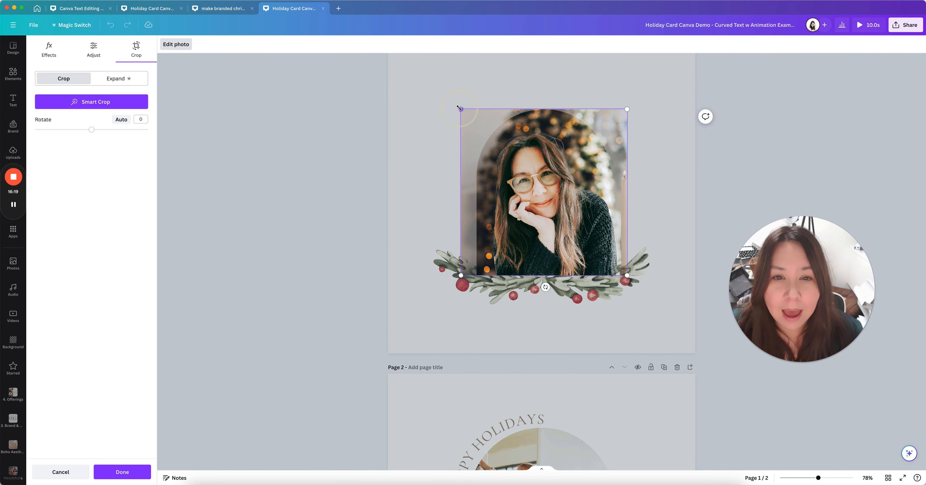
pyautogui.moveTo(421, 85)
pyautogui.mouseDown()
pyautogui.moveTo(405, 74)
pyautogui.moveTo(471, 120)
pyautogui.moveTo(425, 95)
pyautogui.mouseUp()
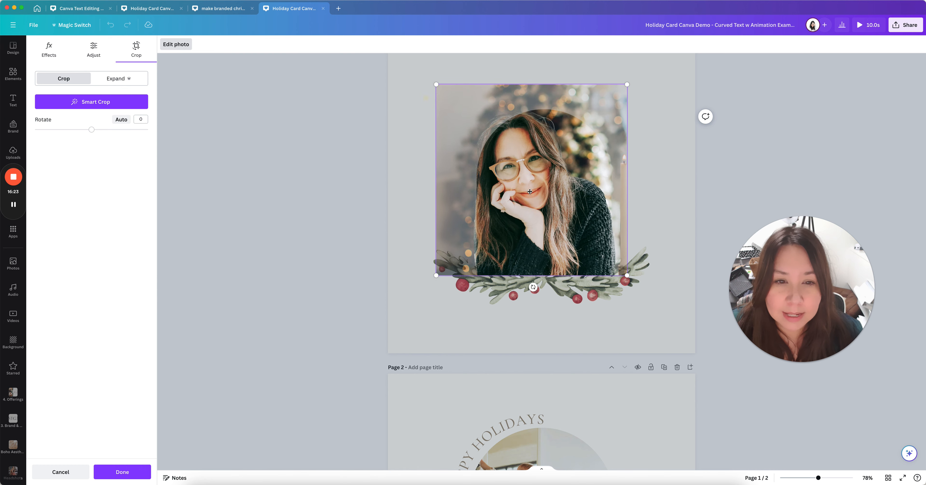
pyautogui.moveTo(536, 194); pyautogui.dragTo(553, 198)
pyautogui.click(427, 196)
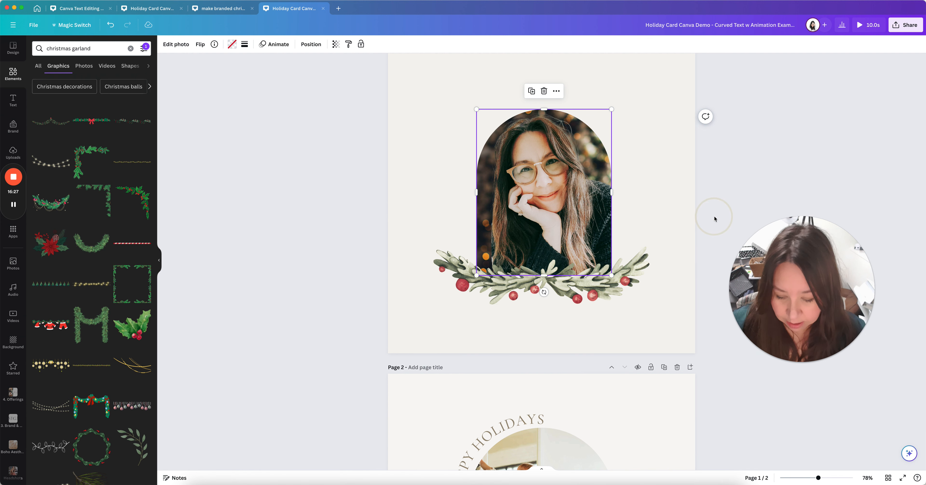
pyautogui.press('super+z')
# Drag the garland so it lines up with the page's centre guide
pyautogui.click(665, 295)
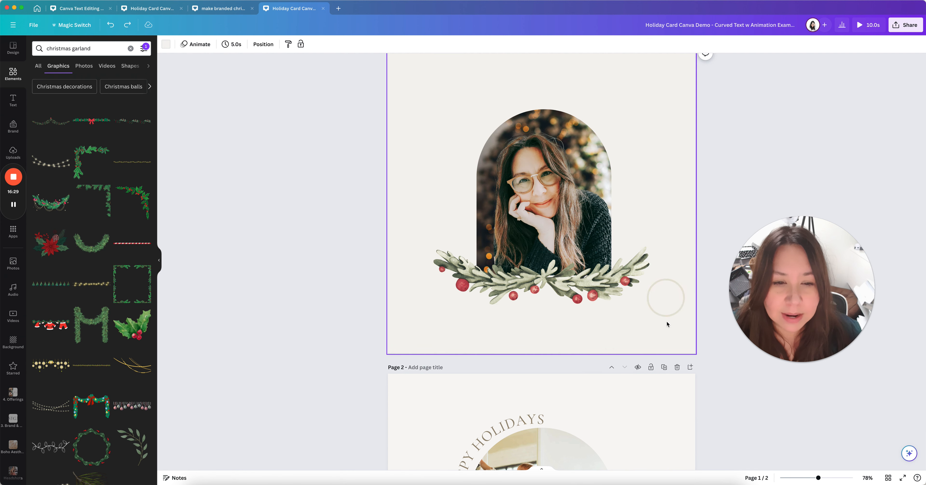
pyautogui.moveTo(591, 283); pyautogui.dragTo(593, 283)
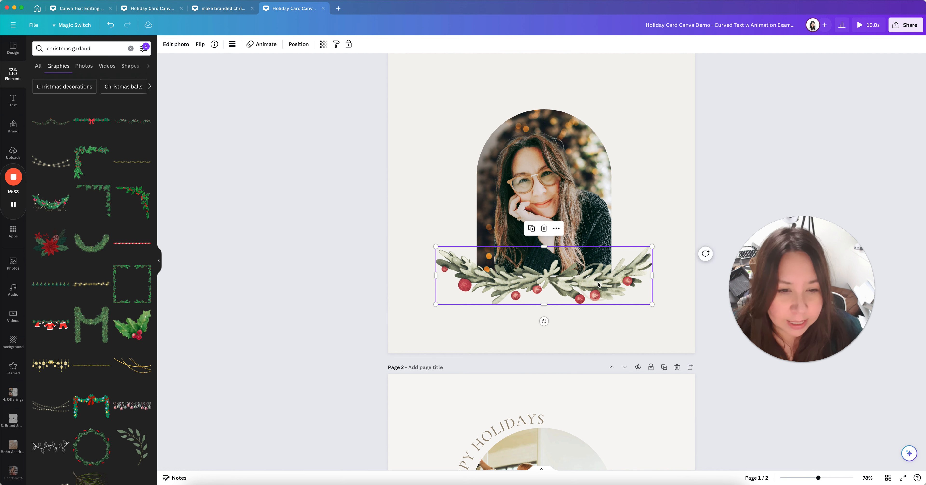
pyautogui.moveTo(598, 284)
pyautogui.mouseDown()
pyautogui.moveTo(607, 284)
pyautogui.moveTo(599, 283)
pyautogui.mouseUp()
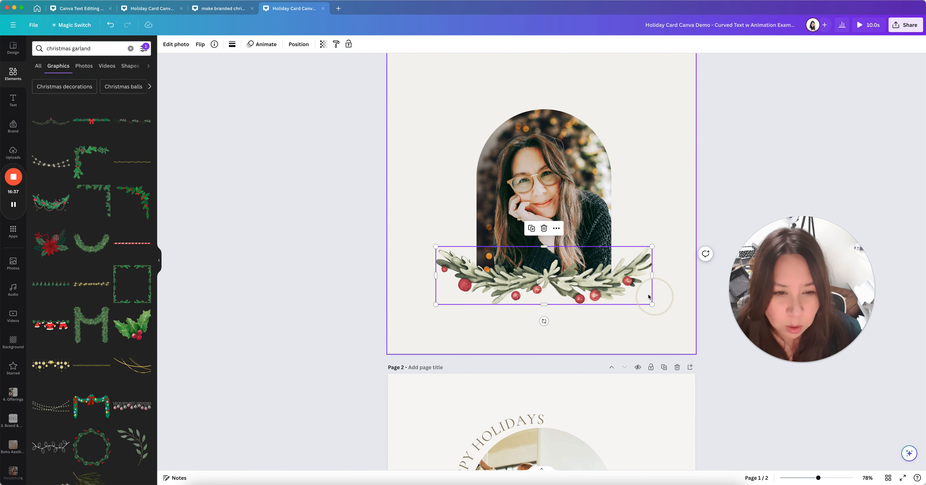
pyautogui.moveTo(598, 283); pyautogui.dragTo(588, 280)
pyautogui.click(634, 328)
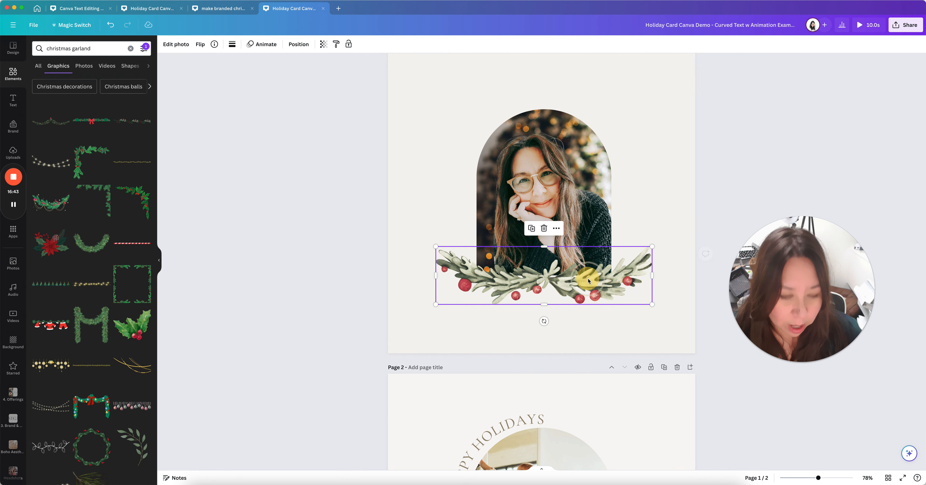
# Fine-tune the garland's vertical position with arrow-key nudges, then deselect it
pyautogui.hotkey('shift', 'Up')
pyautogui.hotkey('shift', 'Up')
pyautogui.hotkey('shift', 'Up')
pyautogui.hotkey('shift', 'Down')
pyautogui.hotkey('shift', 'Down')
pyautogui.press('Down')
pyautogui.press('Down')
pyautogui.press('Down')
pyautogui.press('Down')
pyautogui.press('Down')
pyautogui.press('Down')
pyautogui.press('Down')
pyautogui.press('Up')
pyautogui.press('Up')
pyautogui.press('Up')
pyautogui.press('Up')
pyautogui.press('Up')
pyautogui.press('Up')
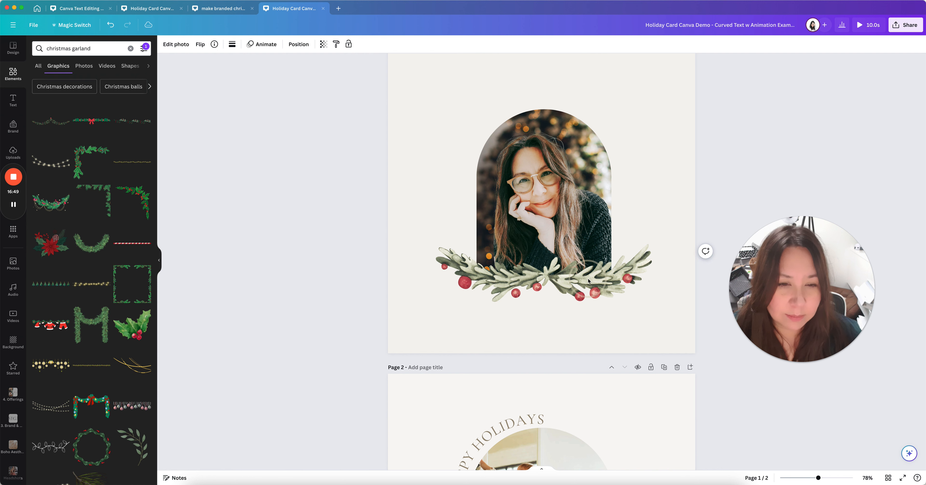
pyautogui.click(651, 185)
pyautogui.scroll(1, 549, 339)
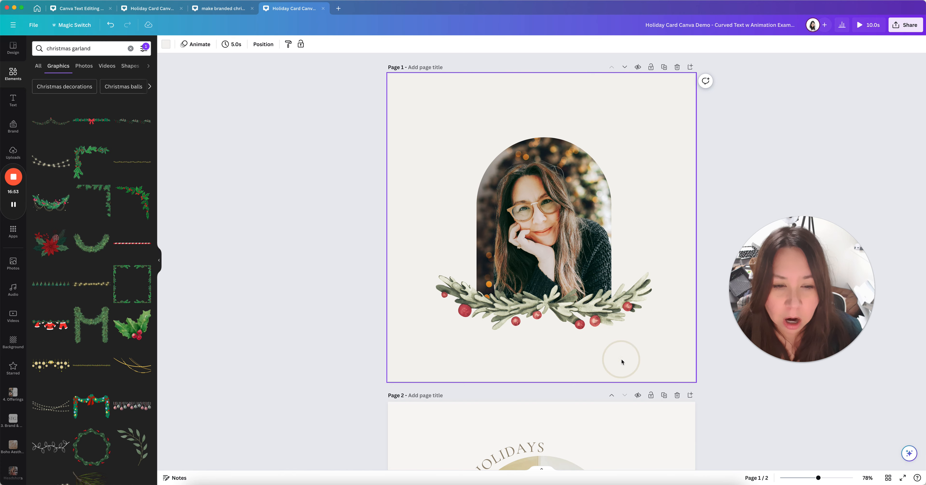
pyautogui.scroll(-7, 620, 359)
pyautogui.scroll(5, 628, 326)
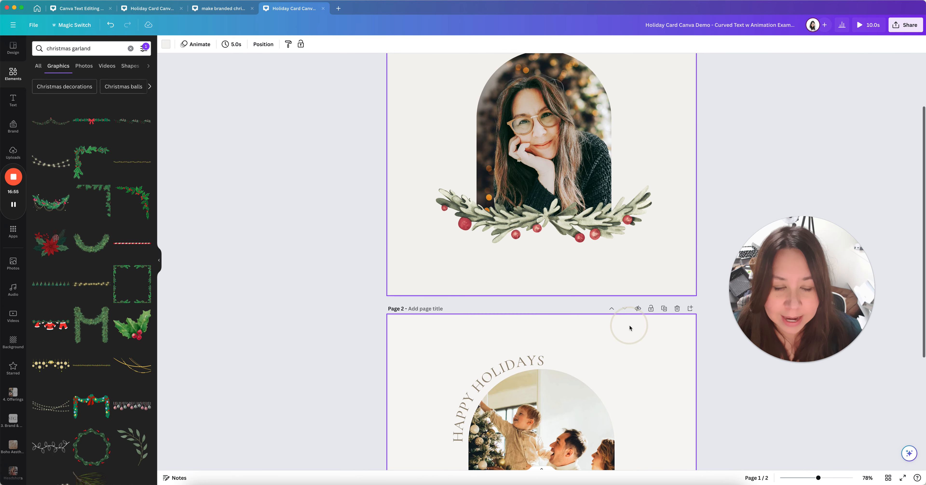
pyautogui.scroll(-3, 629, 327)
pyautogui.scroll(4, 612, 296)
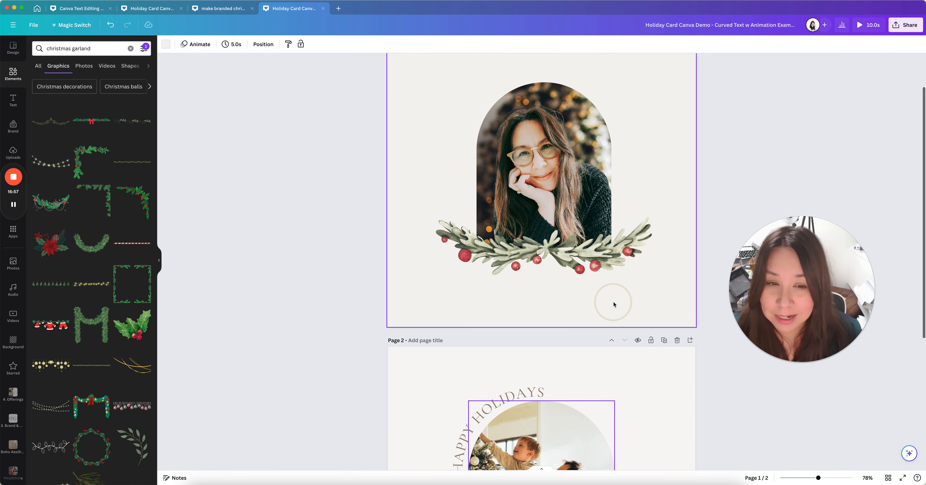
pyautogui.scroll(-4, 640, 378)
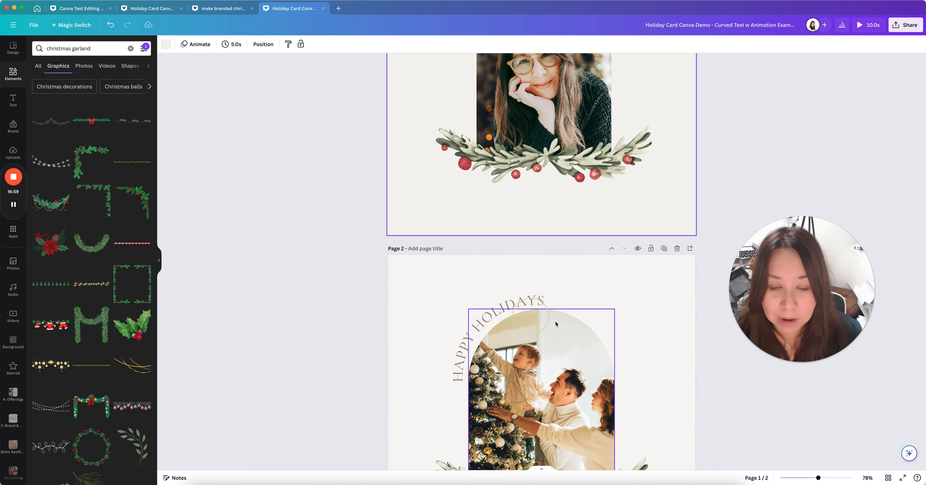
pyautogui.click(577, 296)
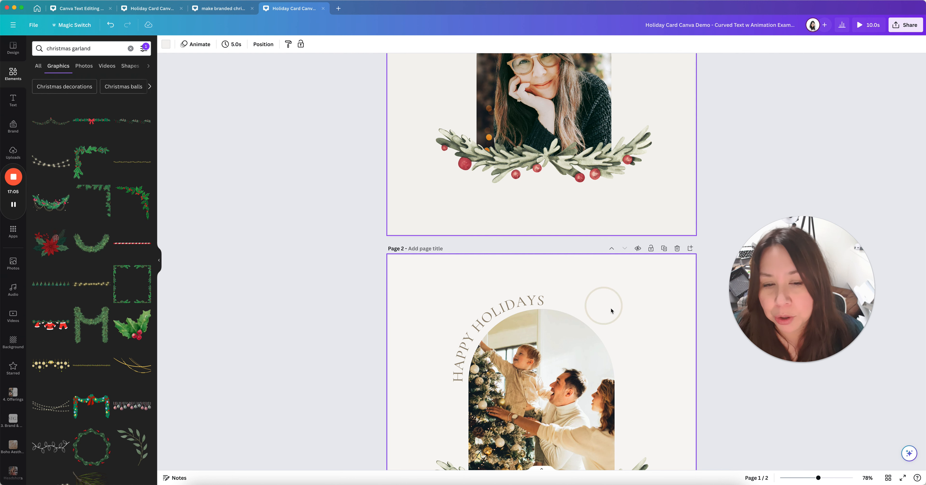
pyautogui.scroll(5, 599, 306)
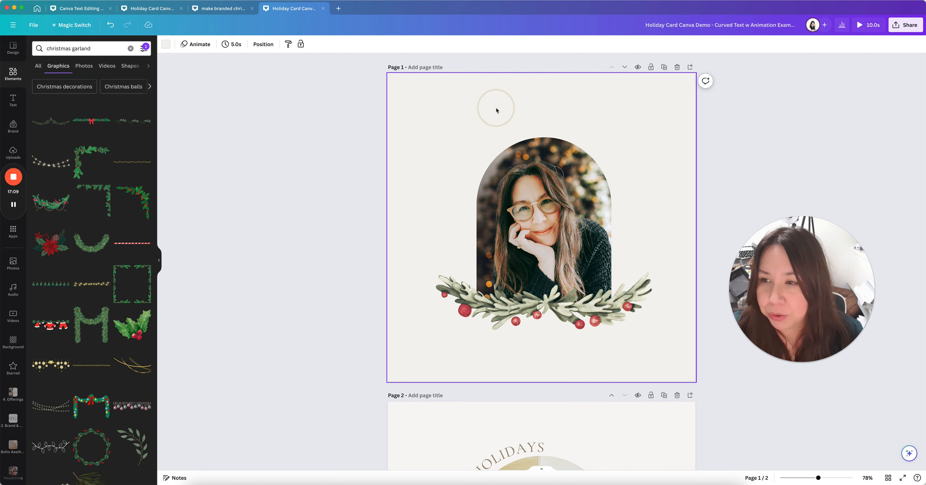
# Add a heading from the Text panel, drag it above the arch, and open its text for editing
pyautogui.click(13, 100)
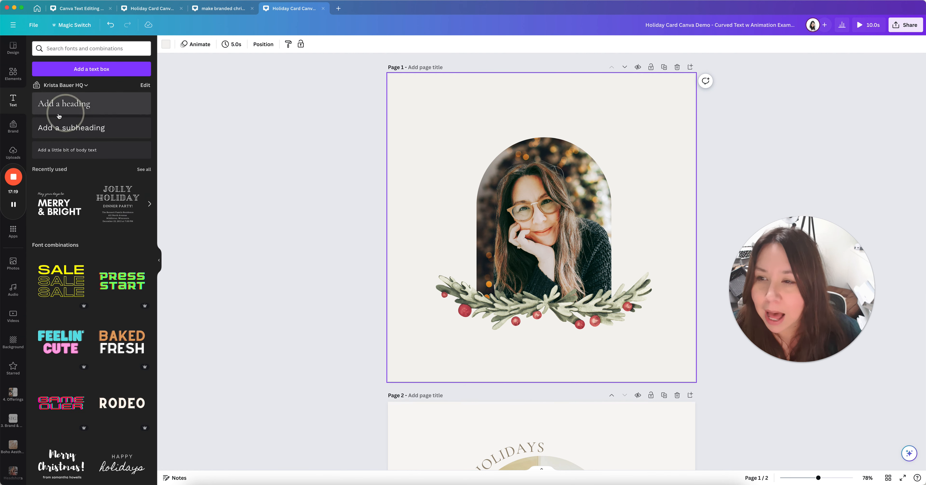
pyautogui.click(63, 104)
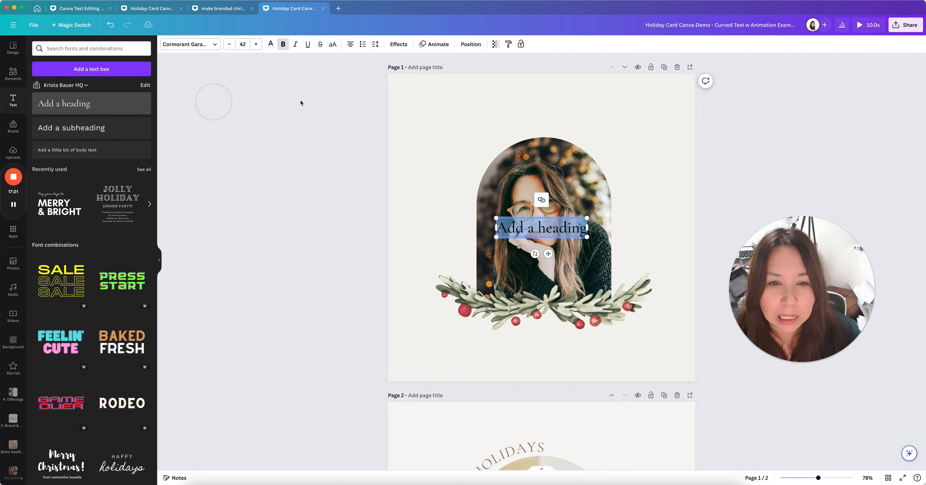
pyautogui.click(573, 215)
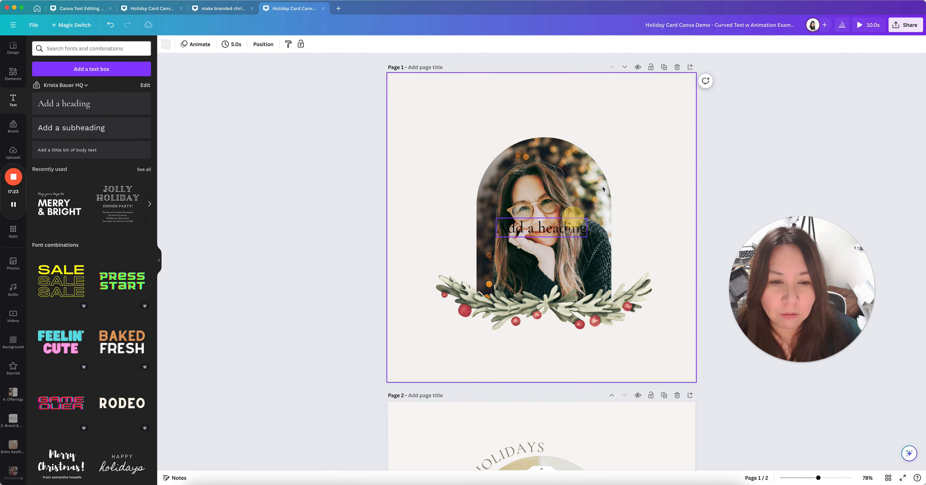
pyautogui.moveTo(603, 188); pyautogui.dragTo(562, 118)
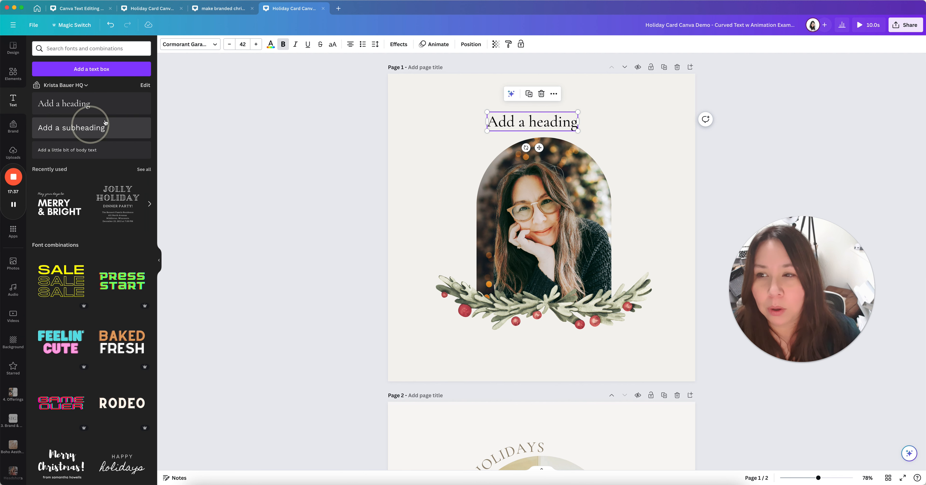
pyautogui.doubleClick(528, 121)
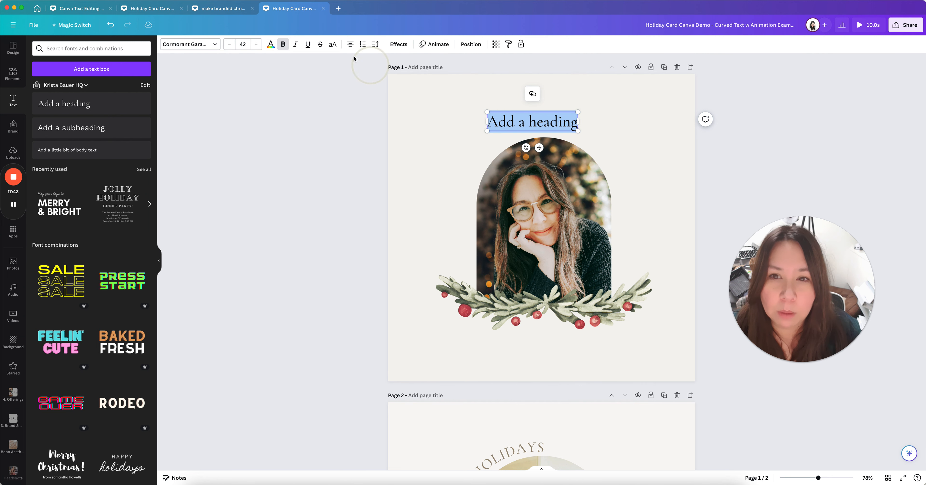
pyautogui.click(462, 117)
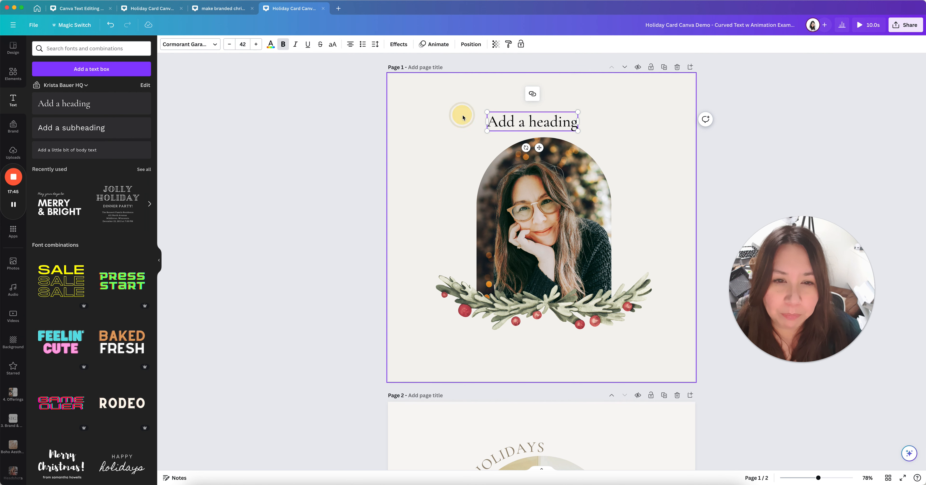
pyautogui.click(498, 119)
# Delete the 'Add a heading' text box and add a new paragraph text box with T
pyautogui.press('BackSpace')
pyautogui.click(503, 124)
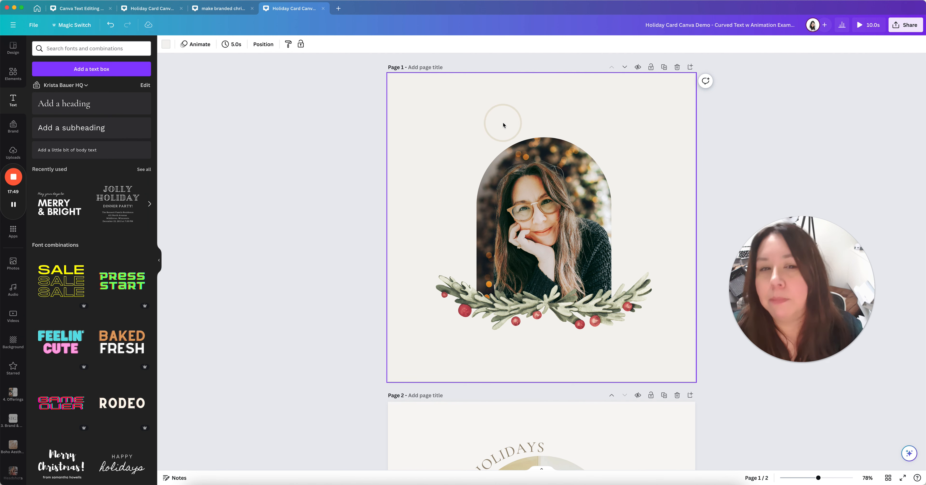
pyautogui.click(499, 122)
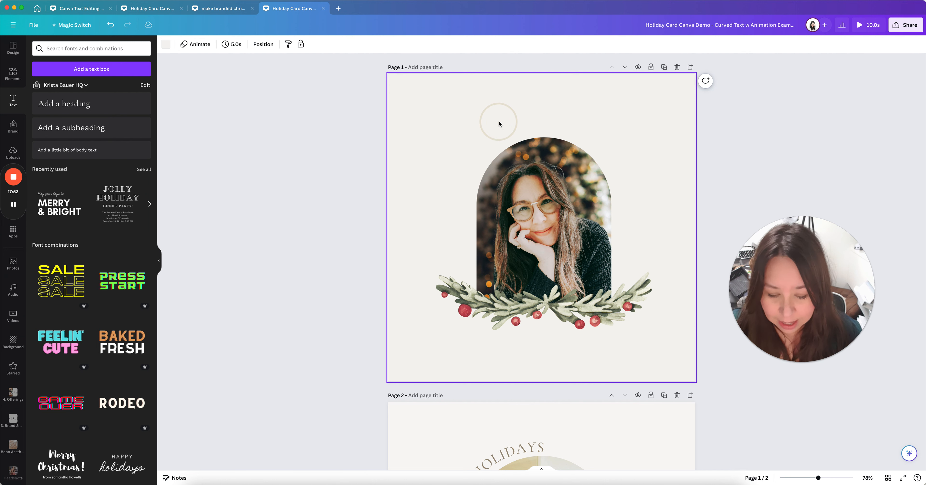
pyautogui.press('t')
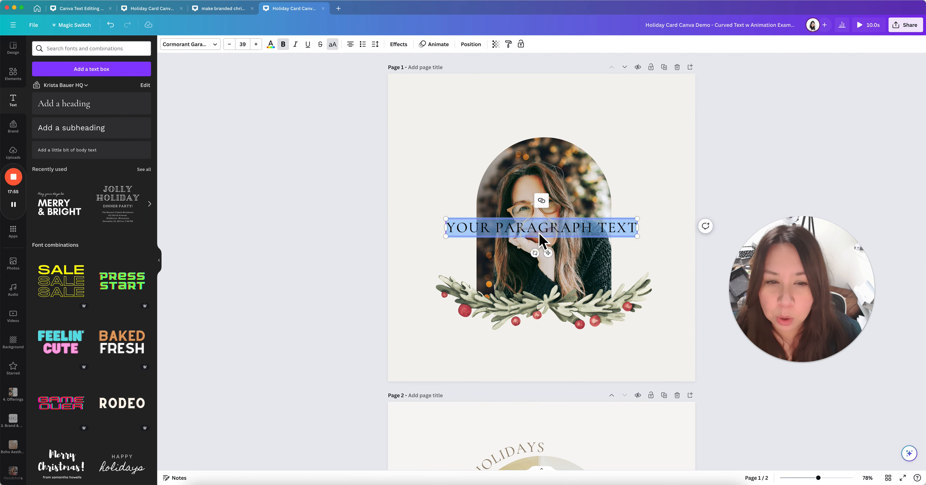
# Move the 'YOUR PARAGRAPH TEXT' box to the top centre of page 1 and select its text
pyautogui.click(663, 204)
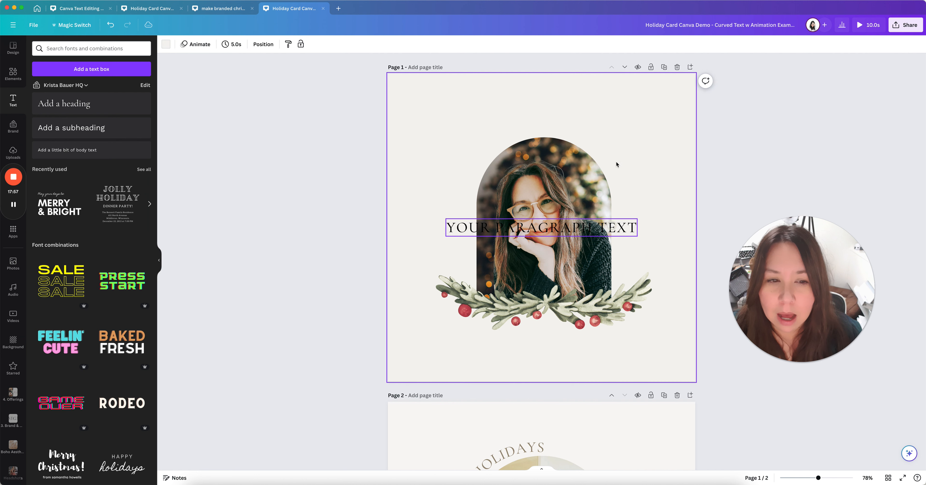
pyautogui.moveTo(612, 227); pyautogui.dragTo(610, 125)
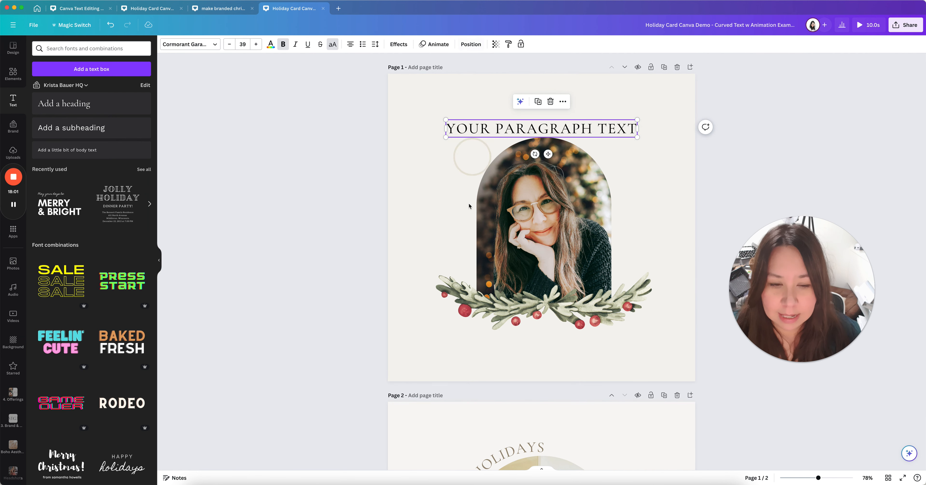
pyautogui.scroll(-3, 471, 294)
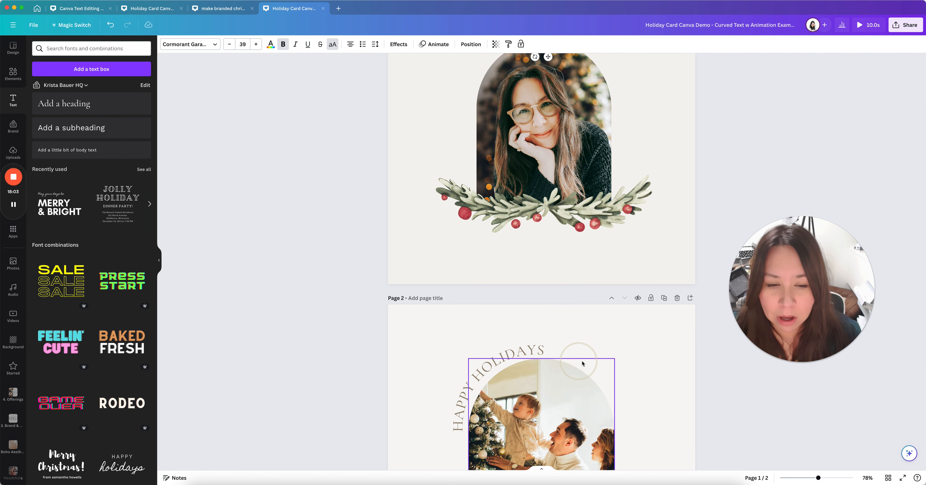
pyautogui.scroll(3, 596, 361)
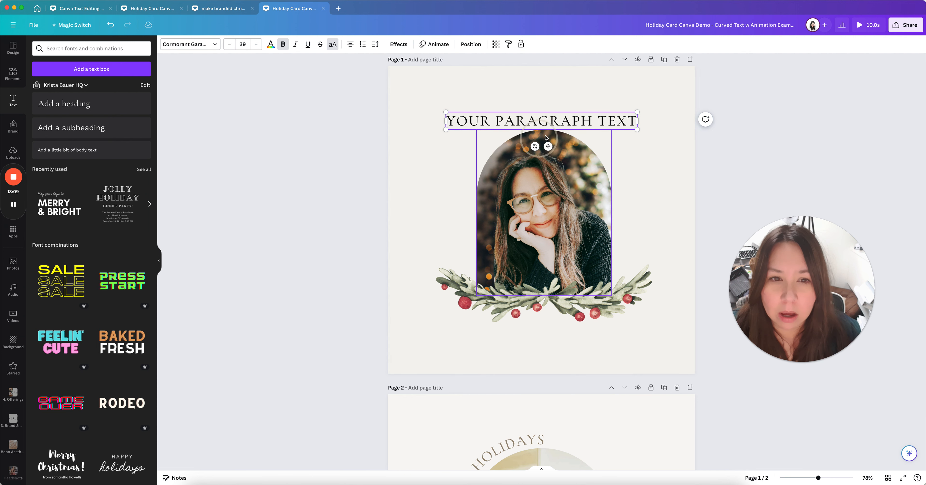
pyautogui.moveTo(547, 128); pyautogui.dragTo(547, 121)
pyautogui.click(663, 145)
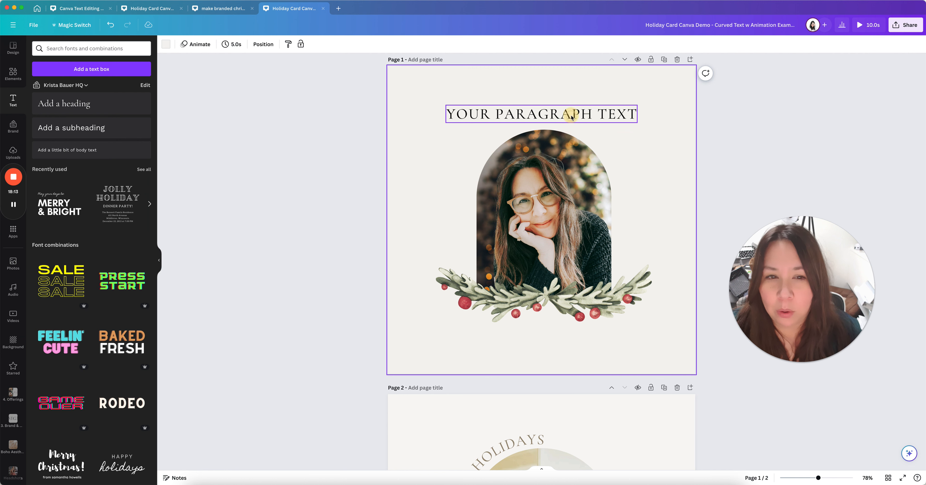
pyautogui.doubleClick(571, 116)
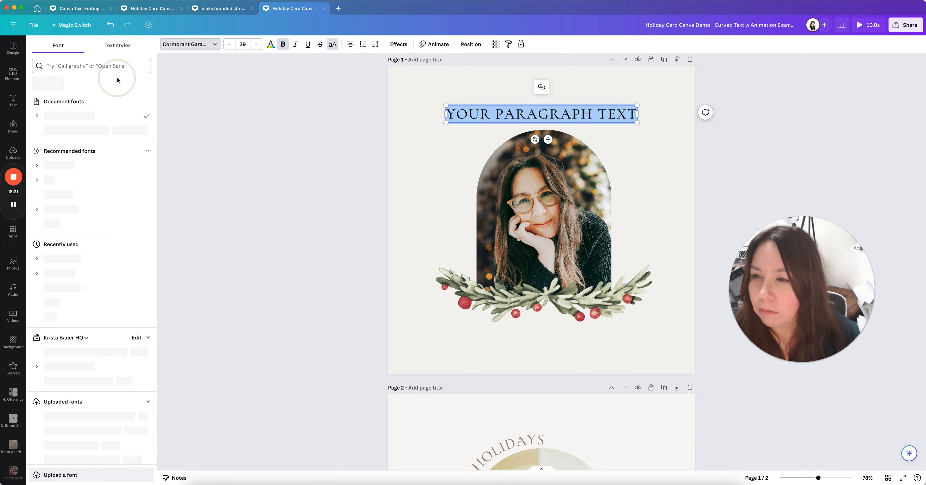
# Remove the 'YOUR PARAGRAPH TEXT' box from page 1
pyautogui.click(454, 114)
pyautogui.press('BackSpace')
pyautogui.click(445, 152)
pyautogui.click(477, 121)
pyautogui.press('Delete')
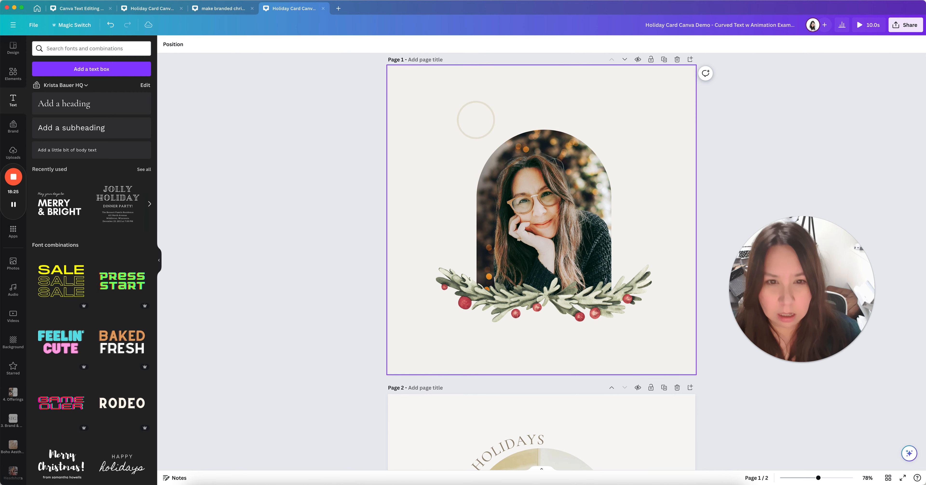
# Add a small 'Add a little bit of body text' line, centred above the arched portrait
pyautogui.click(49, 149)
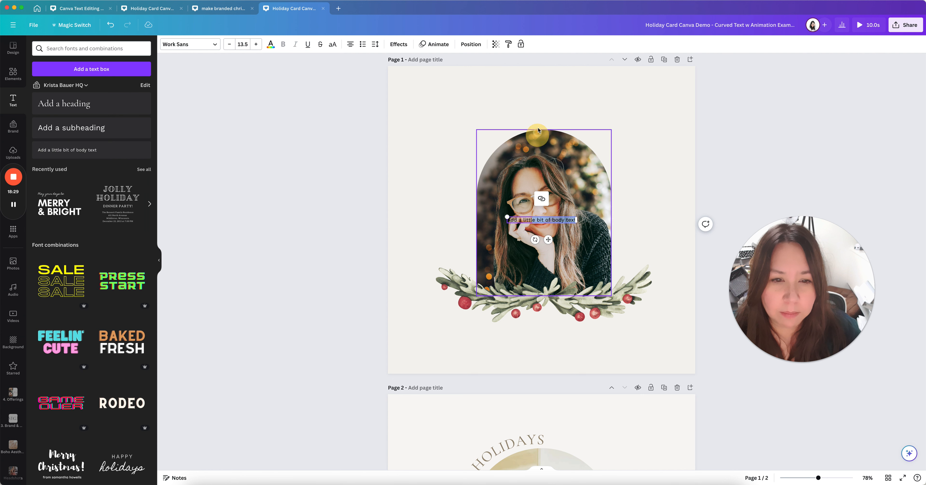
pyautogui.click(614, 105)
pyautogui.moveTo(580, 122); pyautogui.dragTo(557, 111)
pyautogui.click(13, 204)
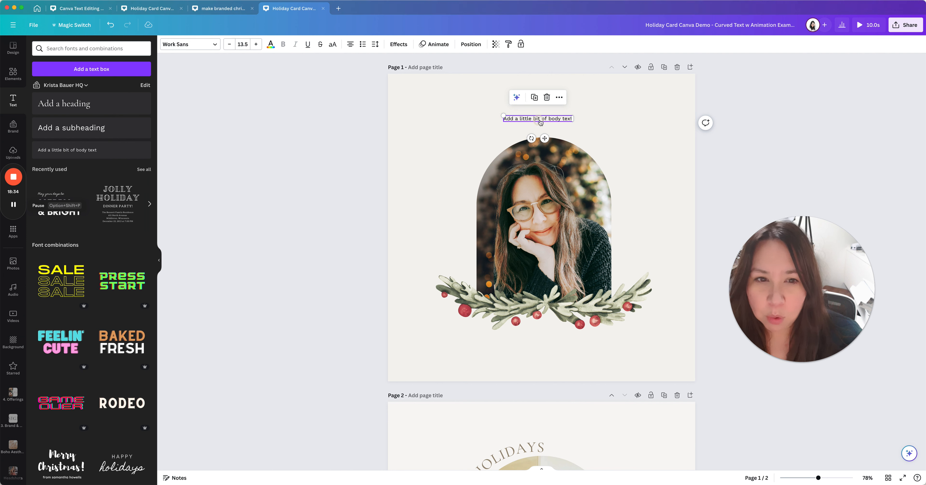
pyautogui.moveTo(536, 121); pyautogui.dragTo(543, 119)
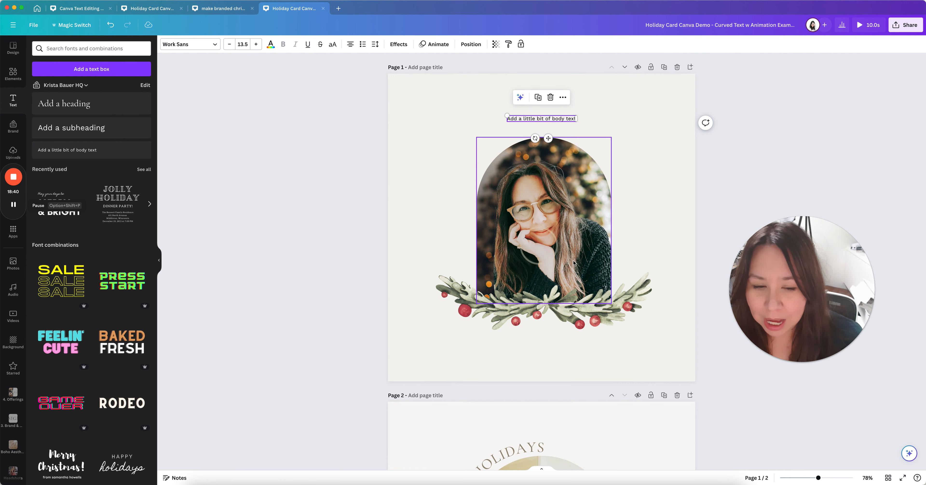
pyautogui.scroll(-5, 573, 264)
pyautogui.click(537, 314)
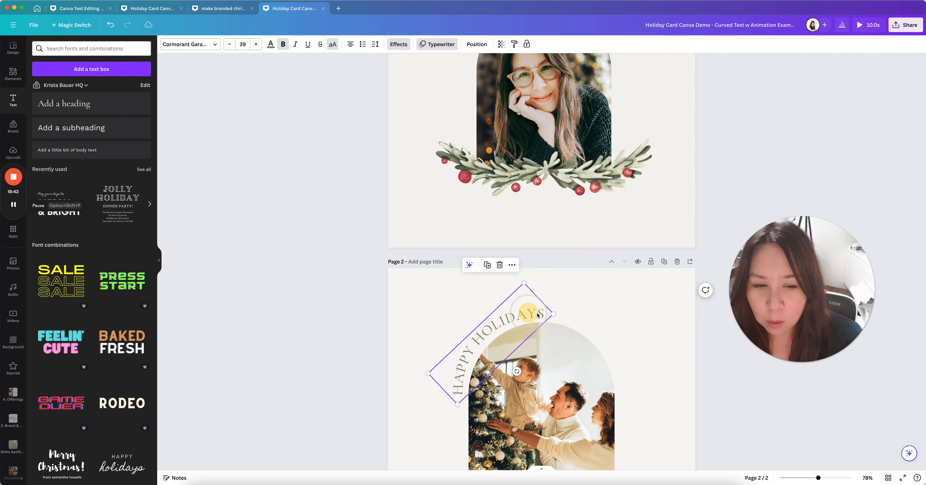
pyautogui.scroll(-3, 537, 313)
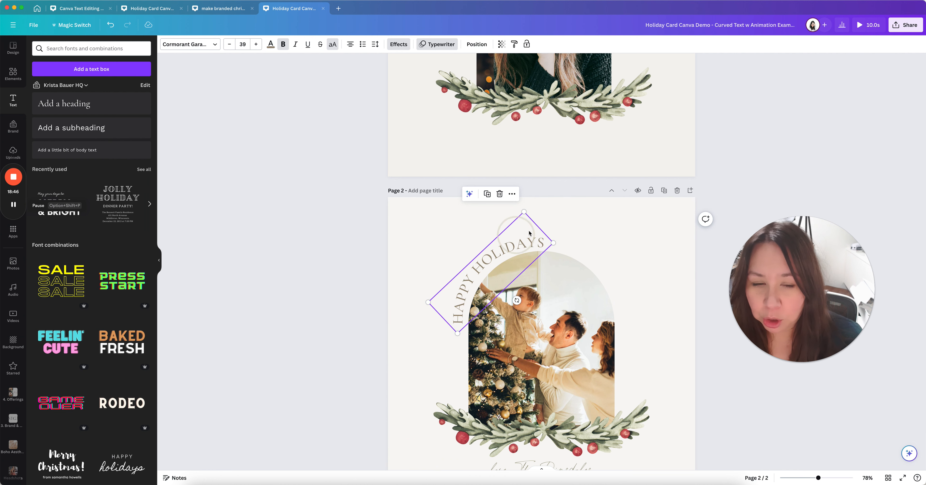
pyautogui.scroll(8, 599, 255)
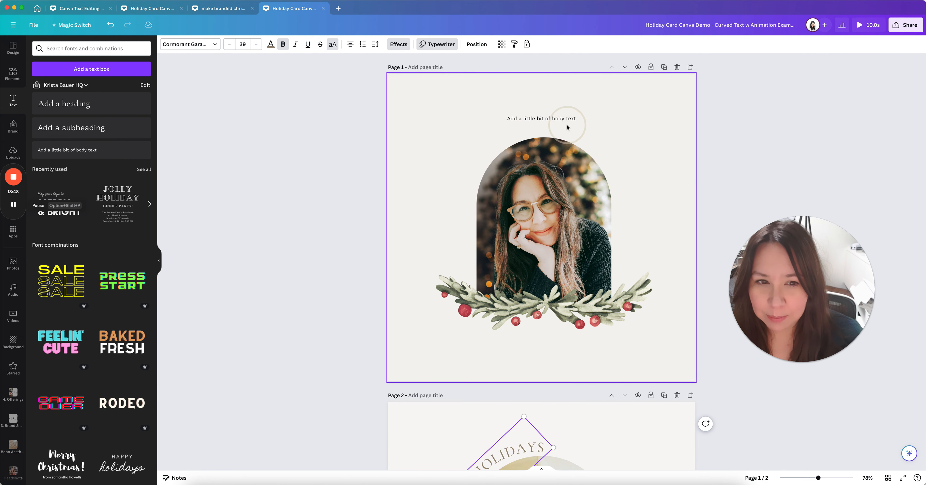
pyautogui.click(552, 121)
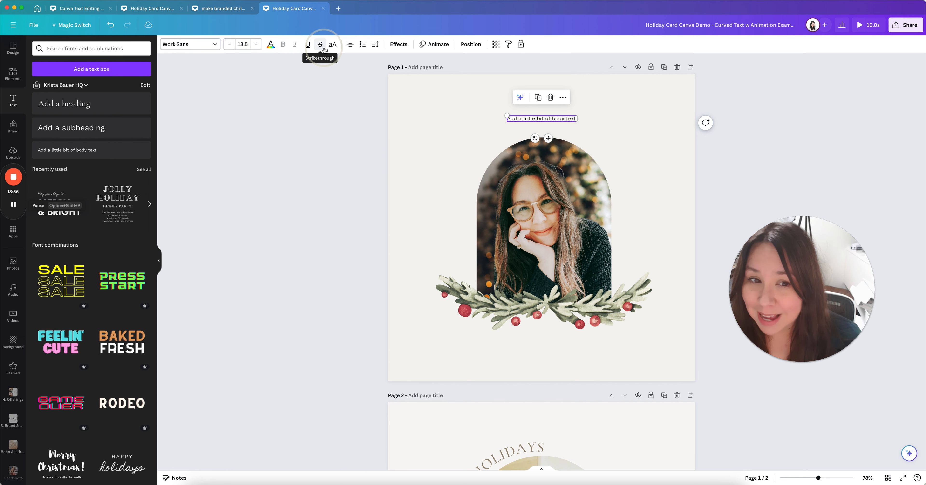
# Browse the body text's font list and filter it to the Serif category
pyautogui.click(184, 47)
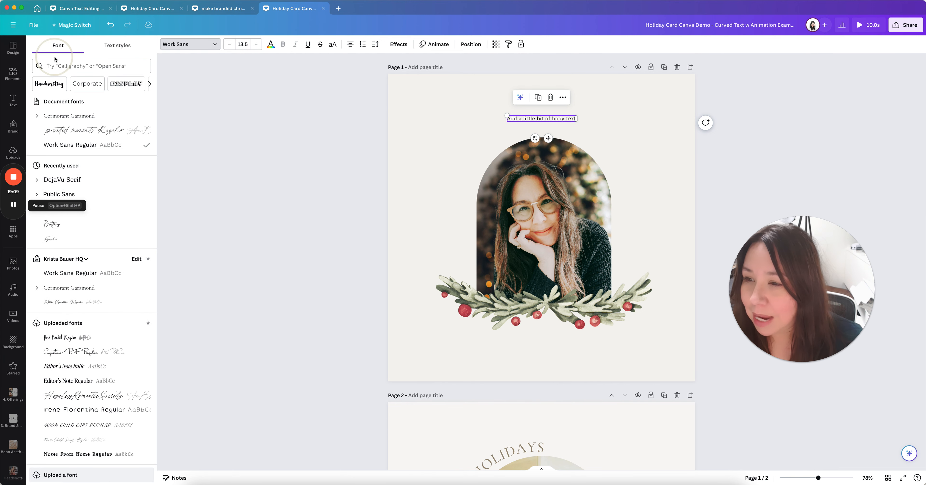
pyautogui.click(72, 66)
pyautogui.write('corm')
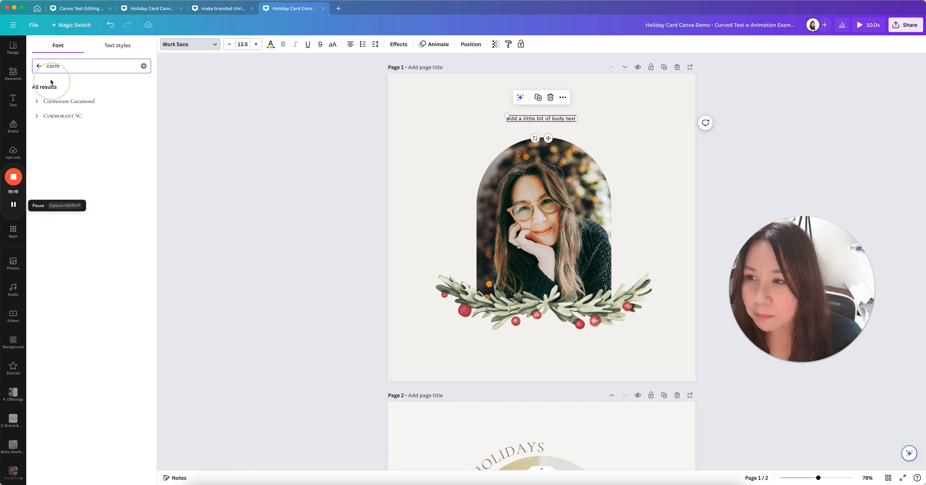
pyautogui.click(39, 66)
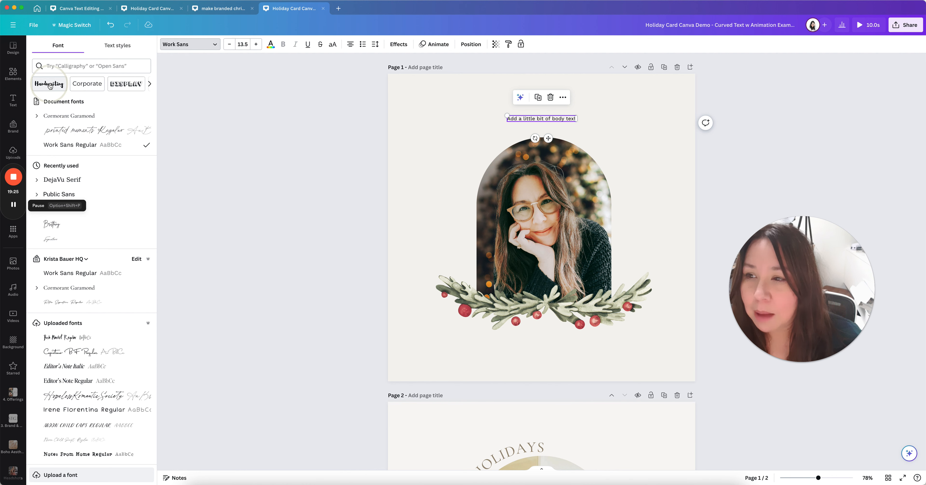
pyautogui.scroll(-8, 114, 259)
pyautogui.scroll(-6, 114, 261)
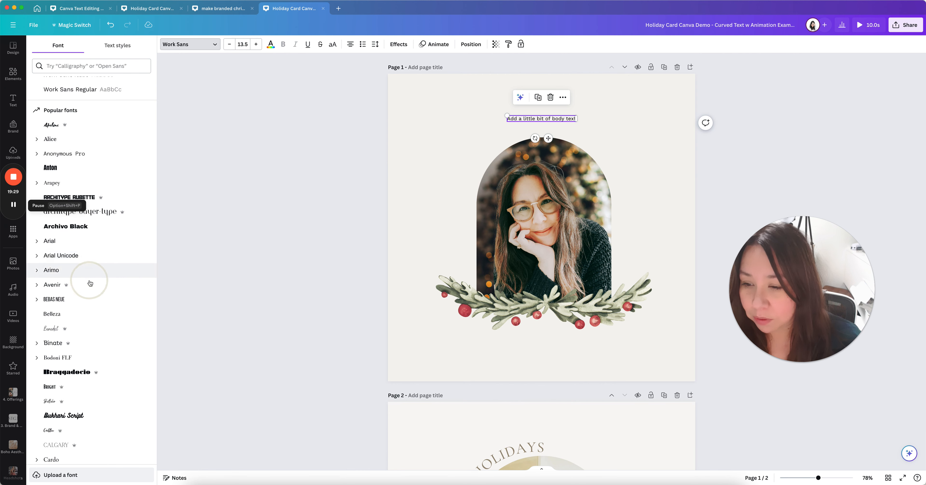
pyautogui.scroll(15, 93, 248)
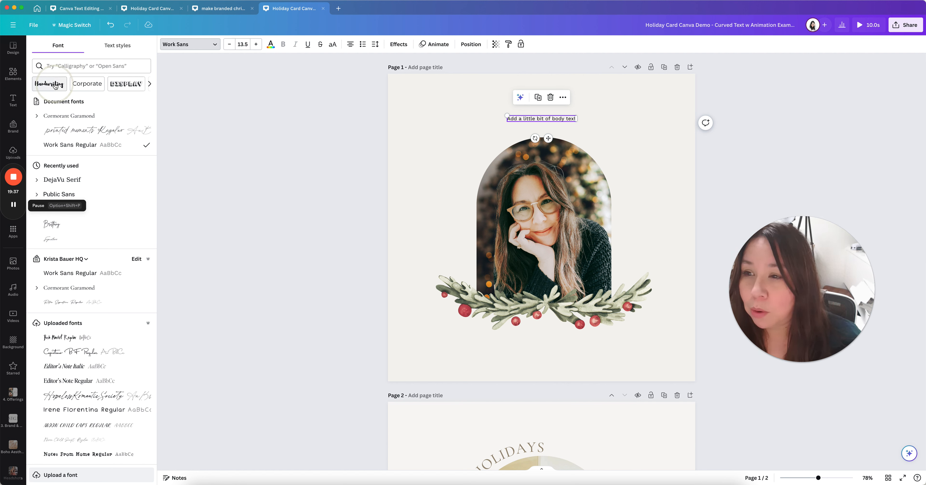
pyautogui.click(149, 86)
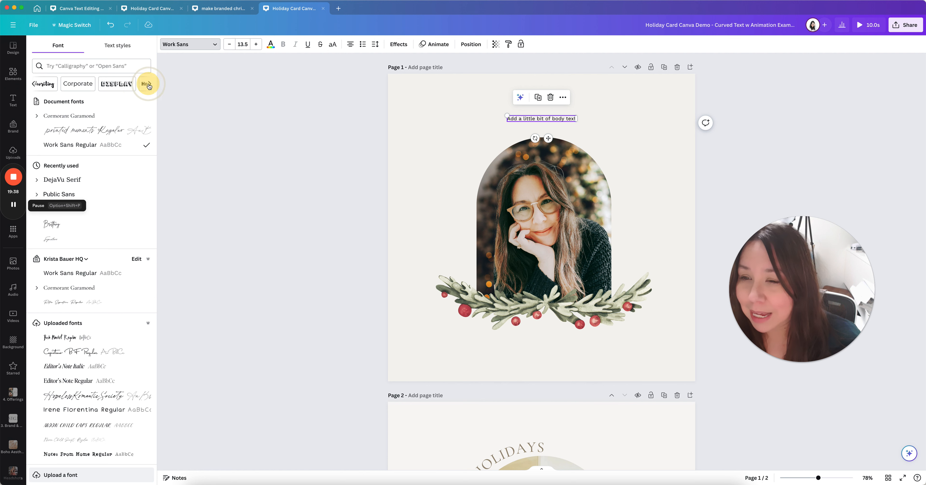
pyautogui.click(150, 86)
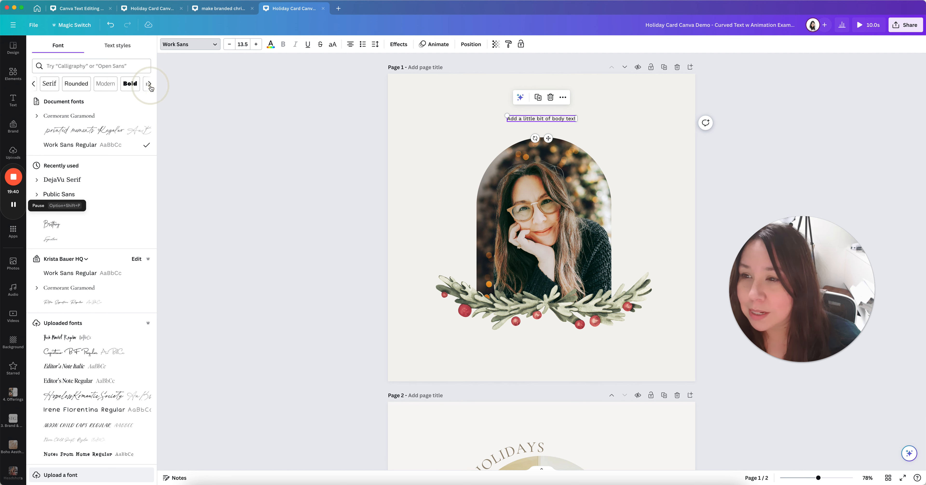
pyautogui.click(46, 86)
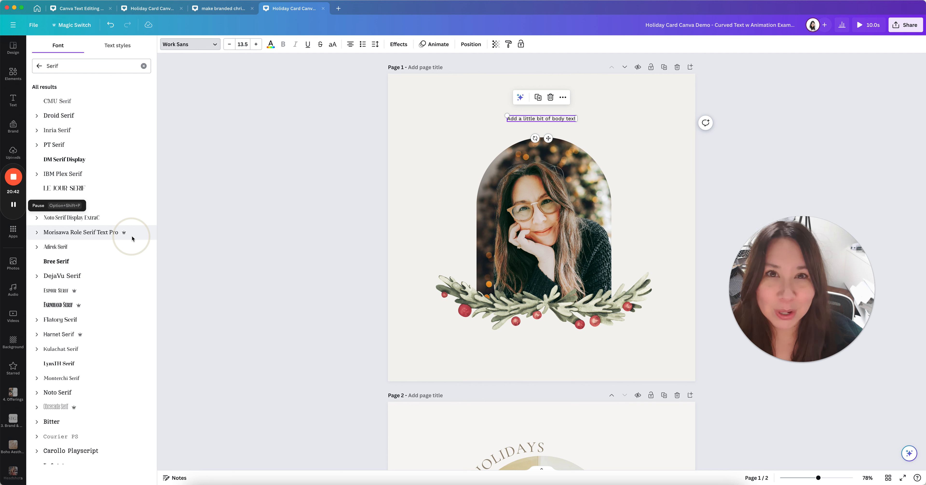
# Search 'corm' and apply Cormorant Garamond to the body text
pyautogui.doubleClick(61, 66)
pyautogui.write('cor')
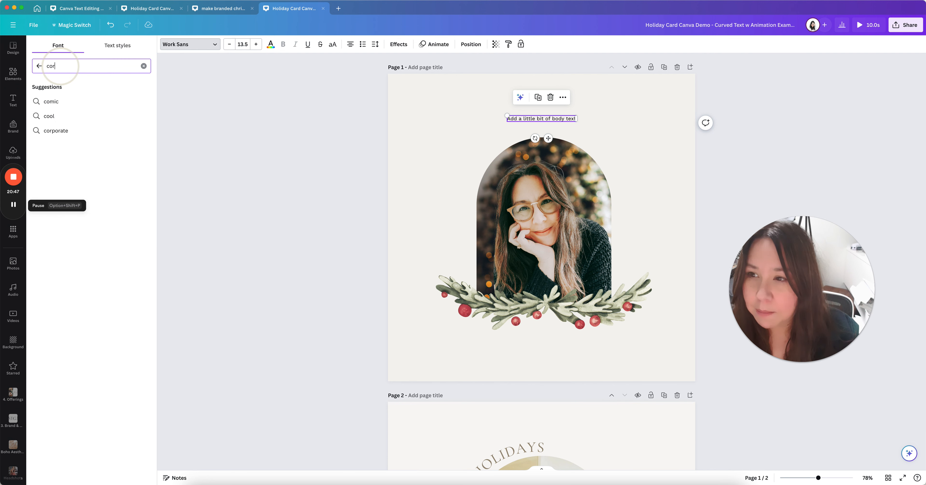
pyautogui.write('m')
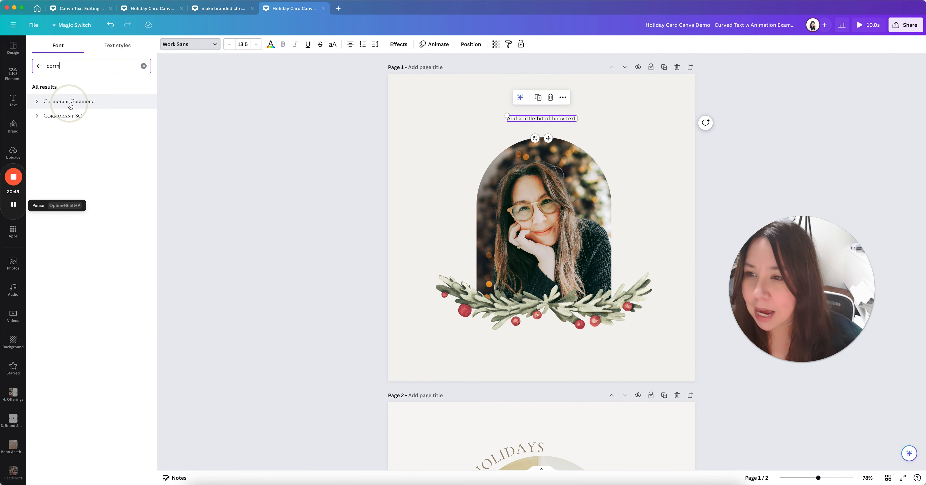
pyautogui.click(70, 104)
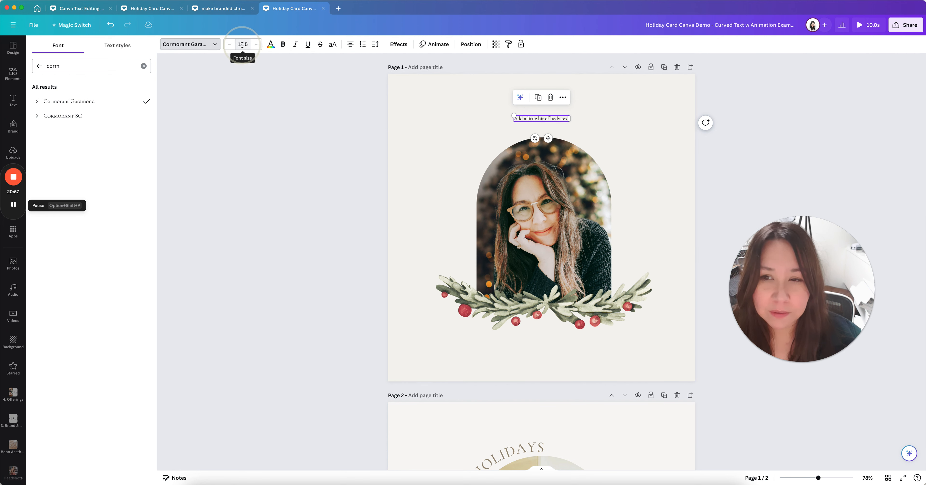
# Enlarge the body text, trying sizes 28 and 44, then scale it to about 34.1
pyautogui.click(255, 45)
pyautogui.click(255, 45)
pyautogui.click(256, 44)
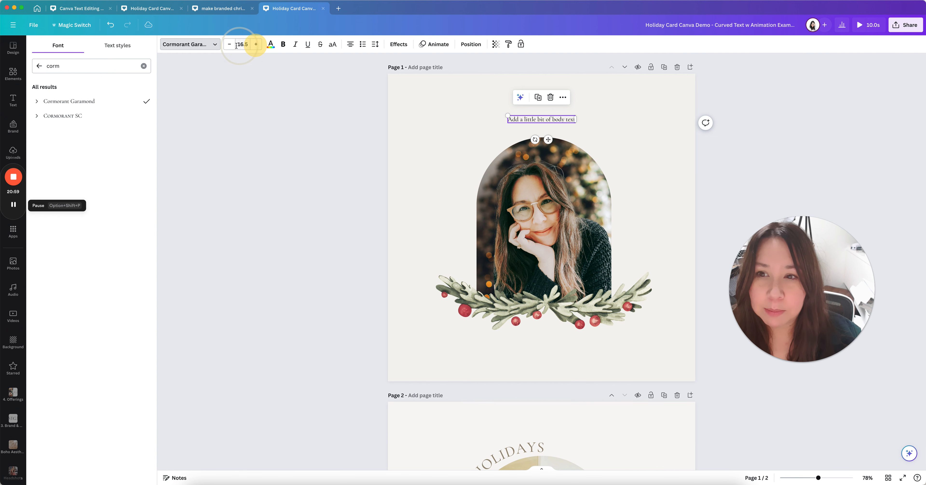
pyautogui.click(231, 46)
pyautogui.click(232, 46)
pyautogui.click(231, 46)
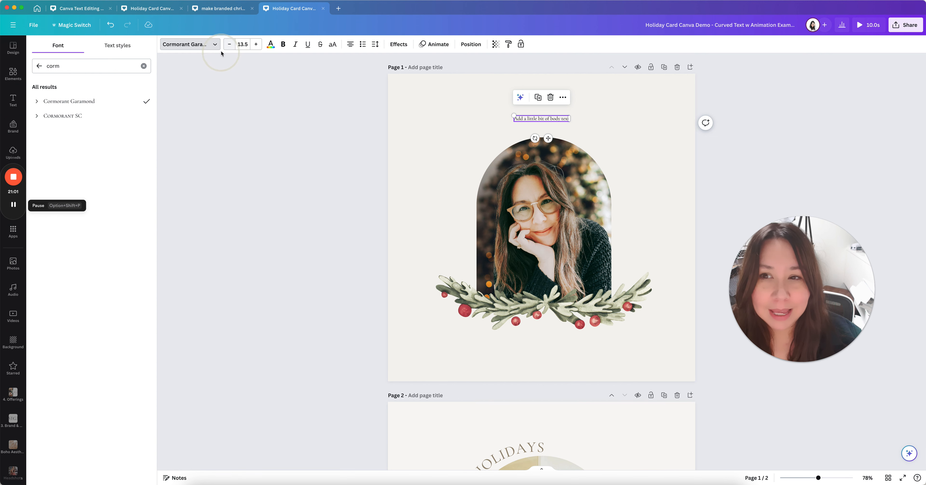
pyautogui.click(256, 45)
pyautogui.click(256, 45)
pyautogui.click(255, 44)
pyautogui.click(256, 44)
pyautogui.click(244, 43)
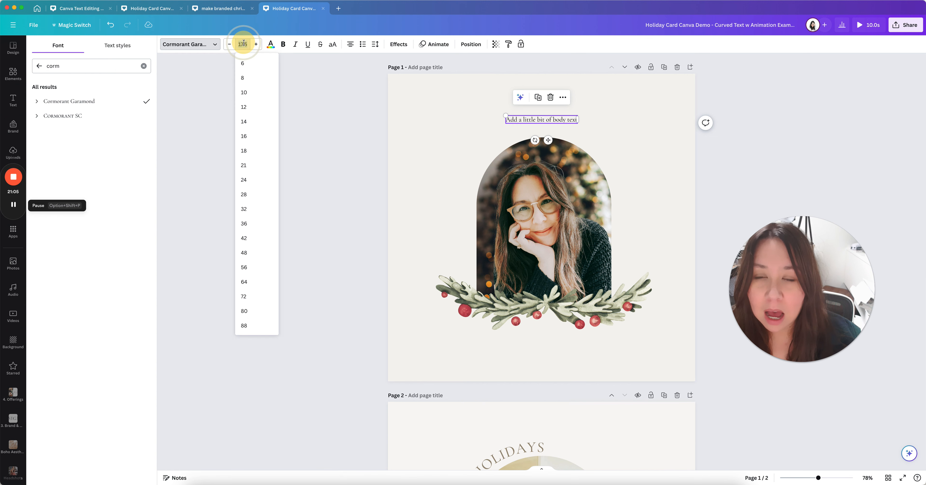
pyautogui.click(244, 43)
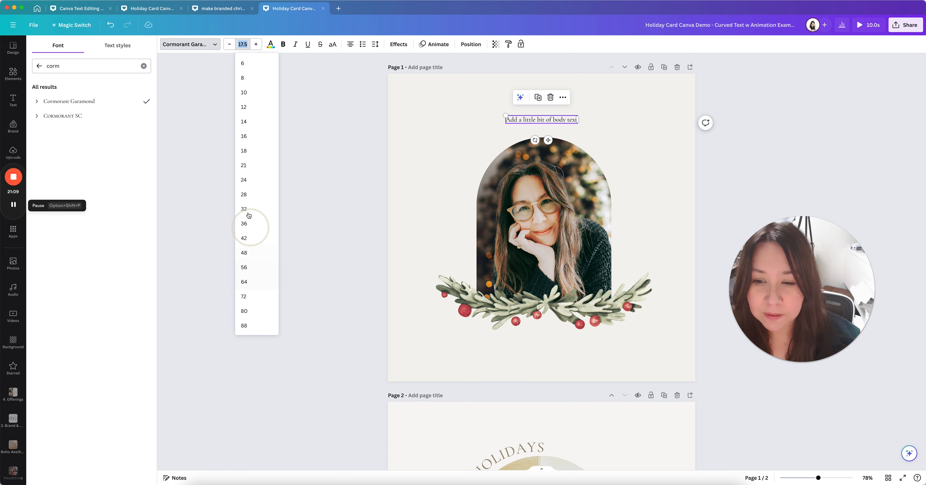
pyautogui.click(244, 194)
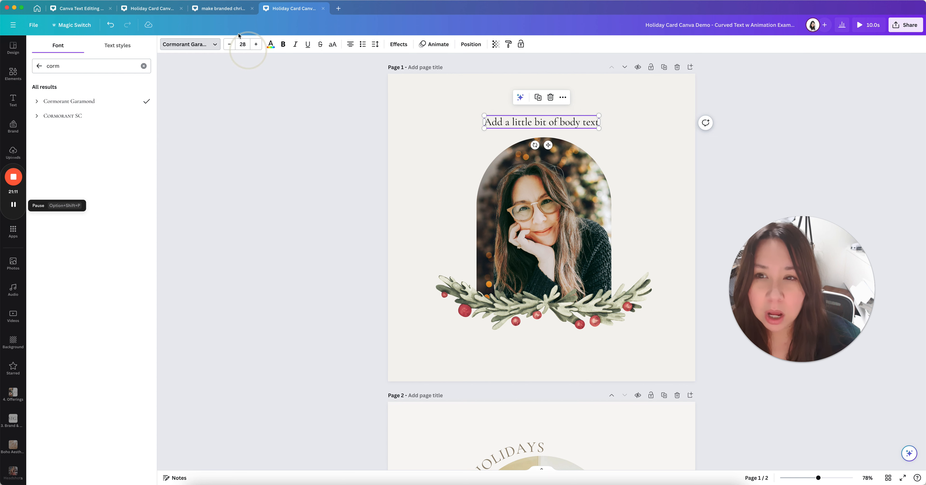
pyautogui.click(241, 43)
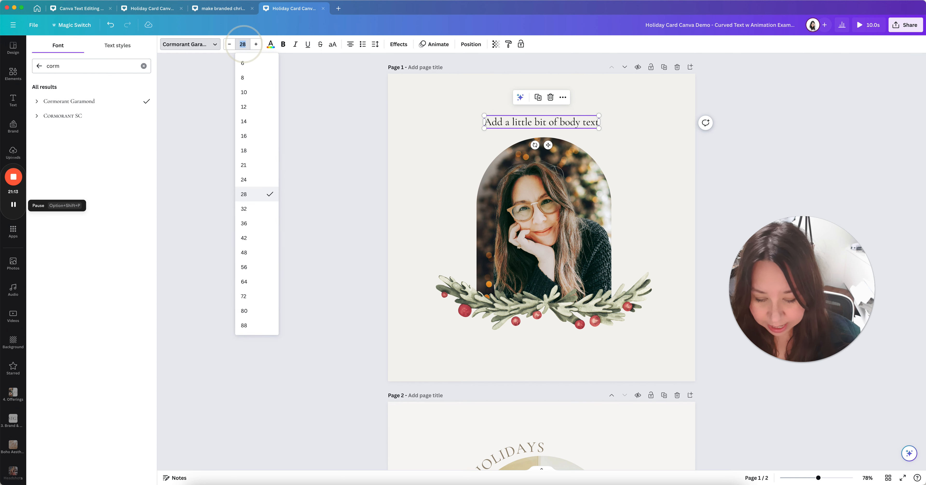
pyautogui.press('Return')
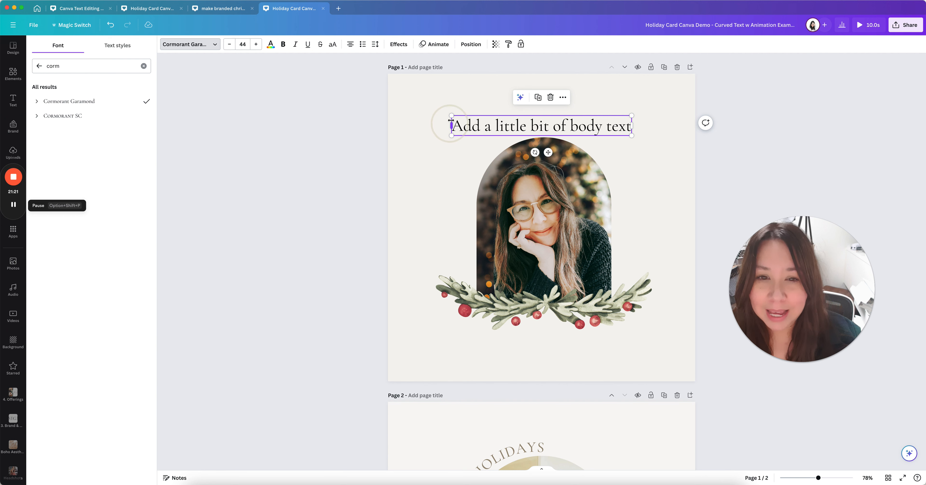
pyautogui.moveTo(451, 136); pyautogui.dragTo(493, 136)
# Centre the enlarged body text above the arched portrait
pyautogui.click(585, 124)
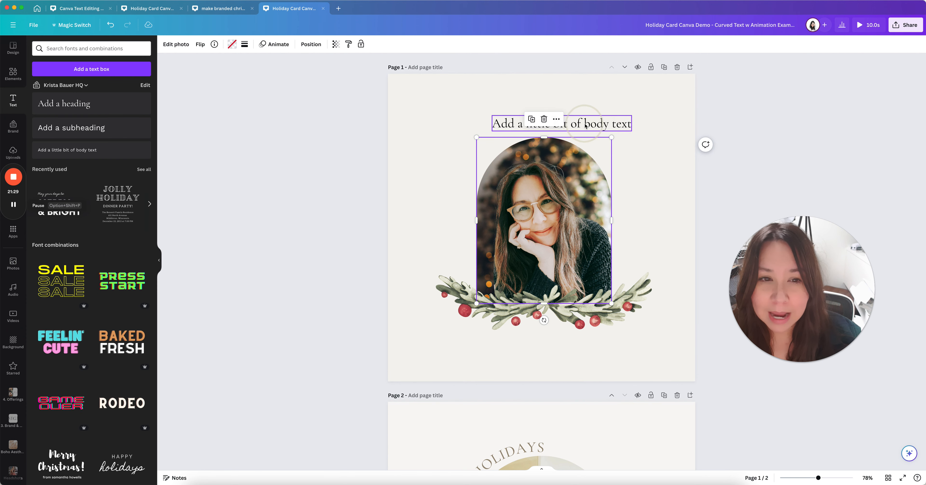
pyautogui.click(590, 124)
pyautogui.moveTo(579, 112)
pyautogui.mouseDown()
pyautogui.moveTo(556, 109)
pyautogui.moveTo(570, 111)
pyautogui.mouseUp()
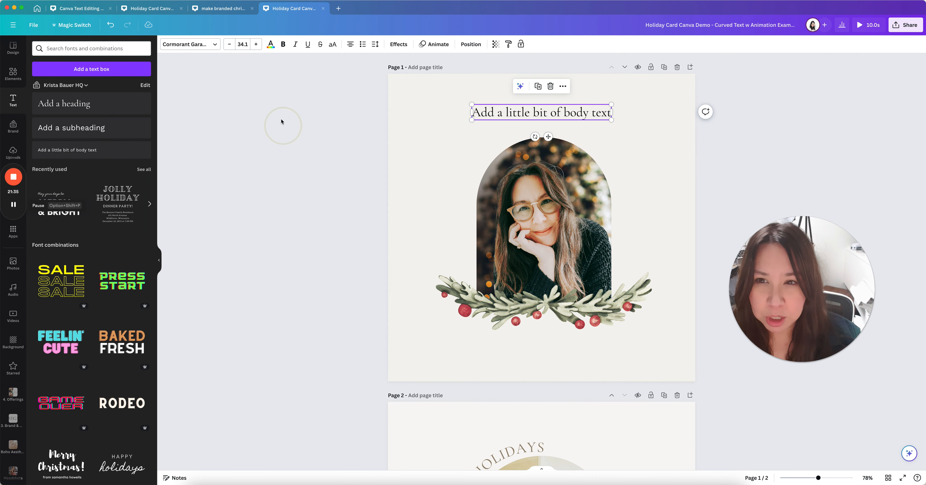
# Try the tan brand colour and greens sampled from the photo on the body text
pyautogui.click(271, 45)
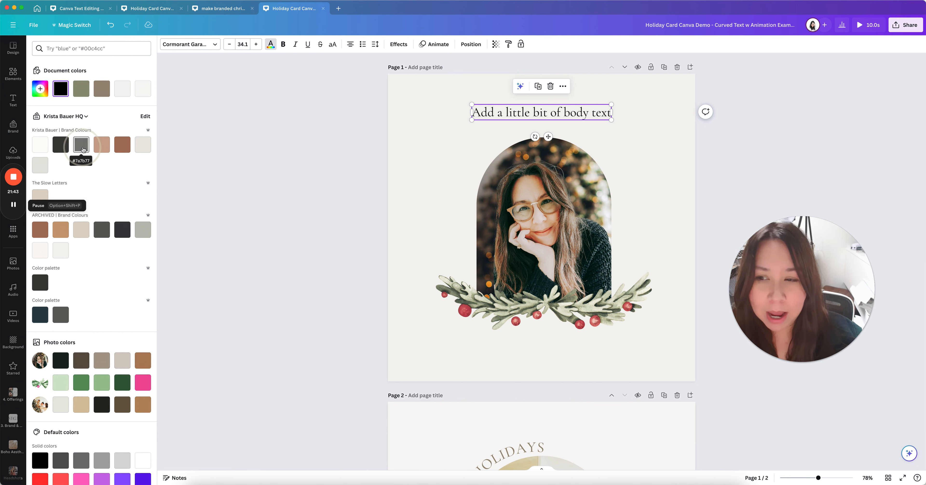
pyautogui.click(101, 145)
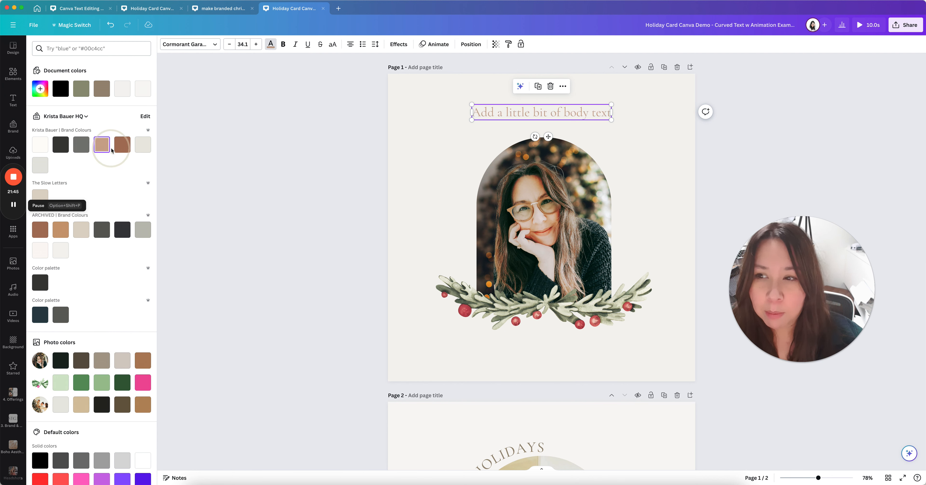
pyautogui.click(40, 89)
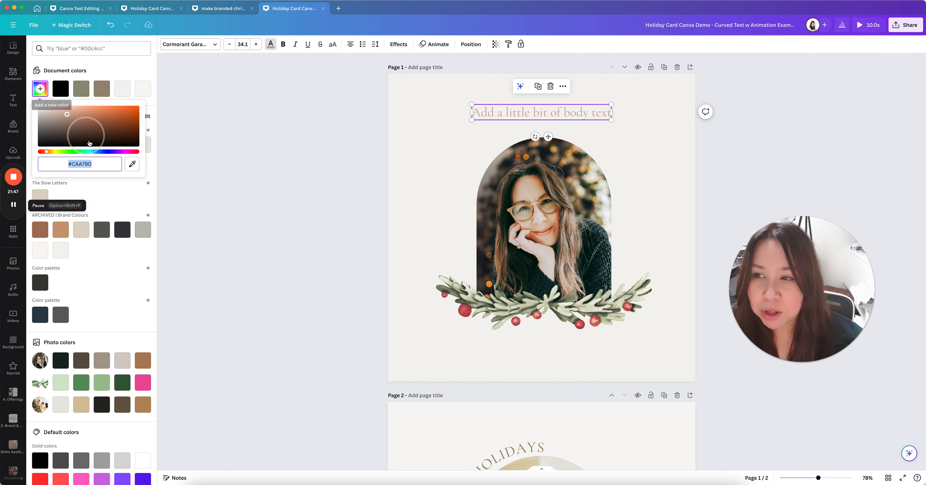
pyautogui.click(133, 164)
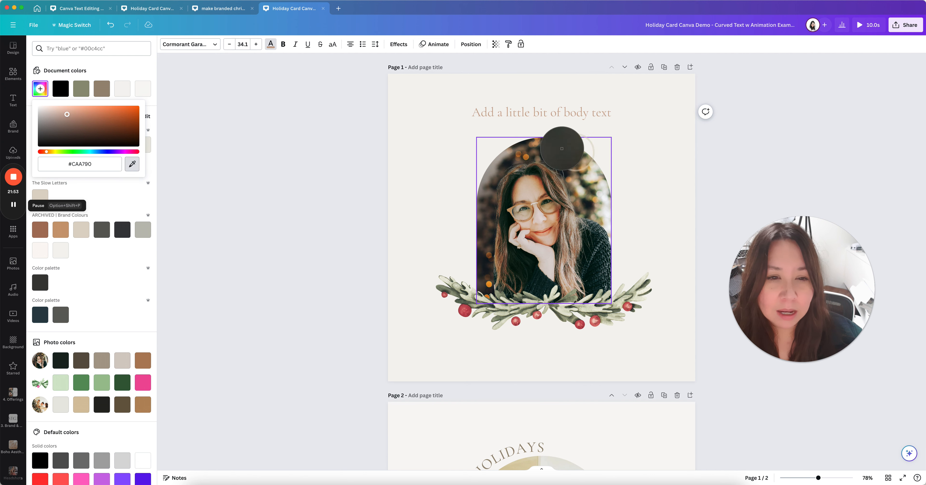
pyautogui.click(582, 183)
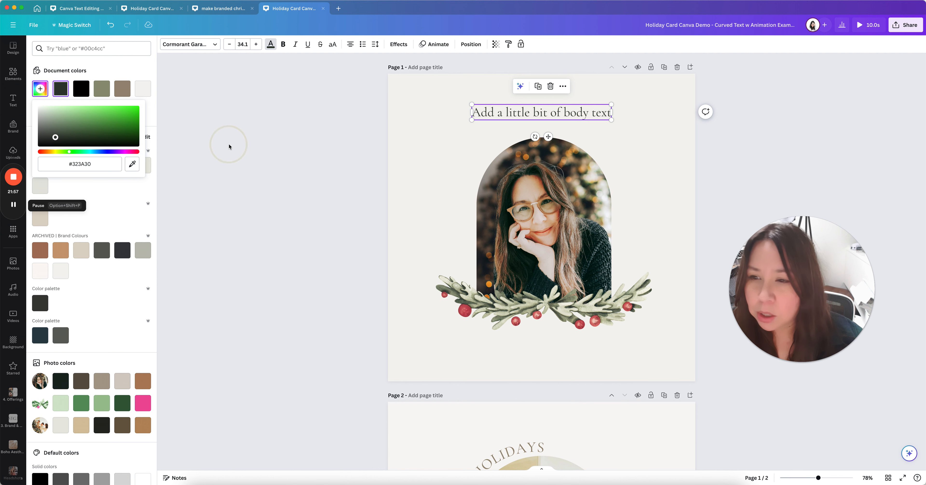
pyautogui.click(132, 164)
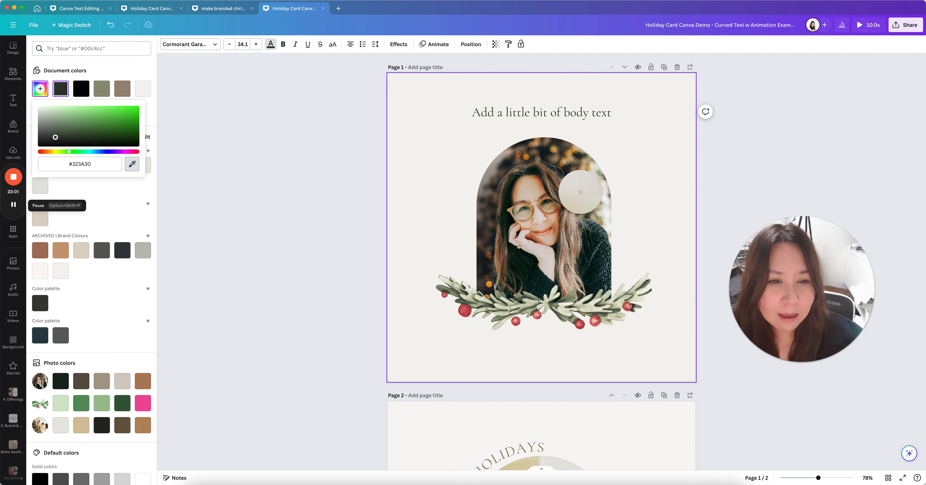
pyautogui.click(584, 197)
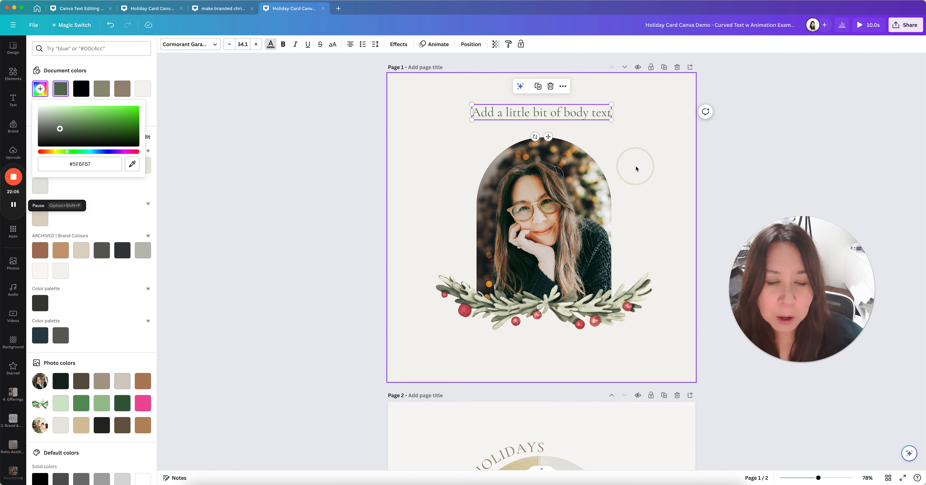
# Sample a brown from the photo and lighten it to taupe #A88F6E
pyautogui.scroll(-3, 645, 186)
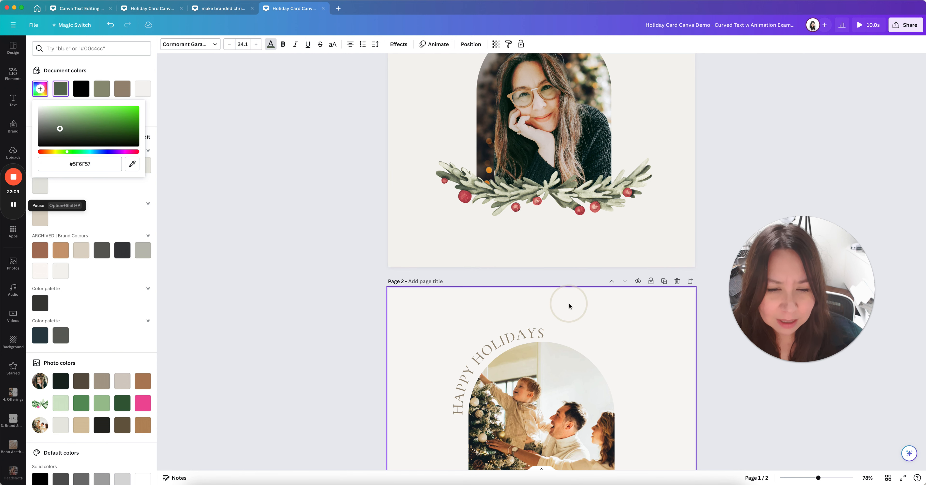
pyautogui.scroll(3, 571, 304)
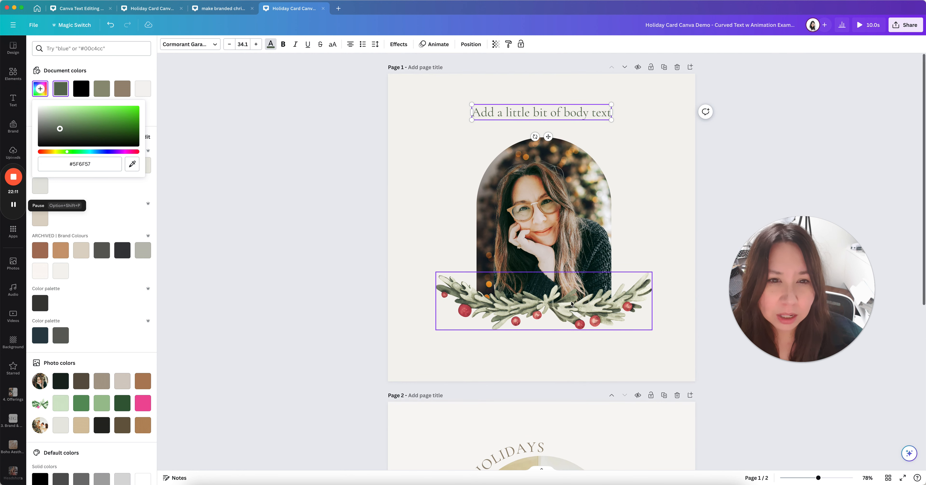
pyautogui.click(132, 163)
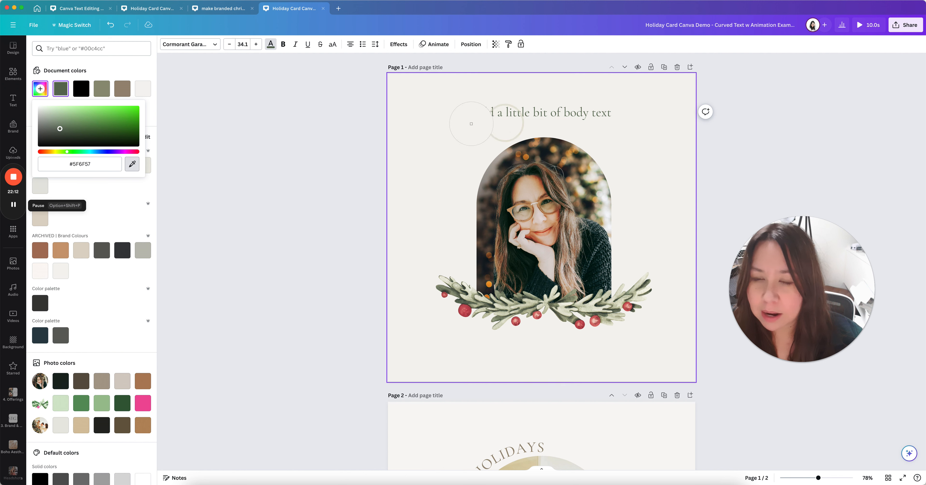
pyautogui.click(577, 168)
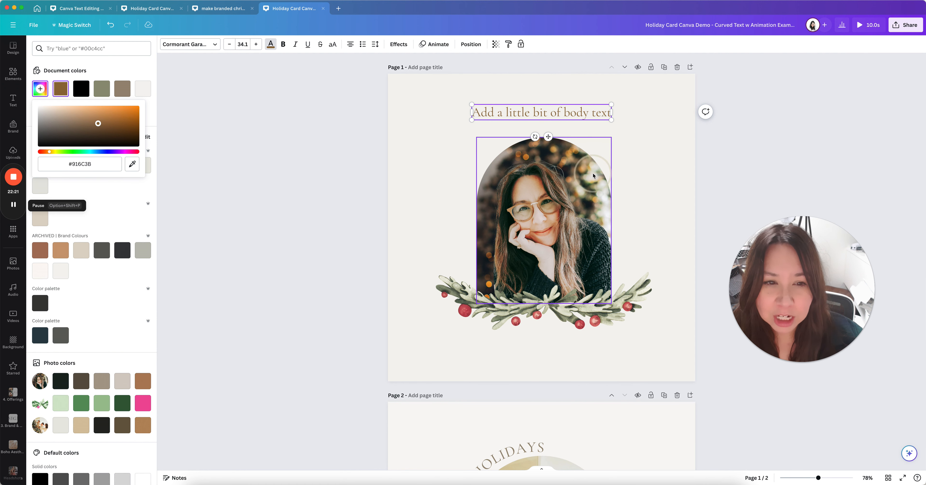
pyautogui.click(97, 123)
pyautogui.moveTo(97, 123); pyautogui.dragTo(73, 122)
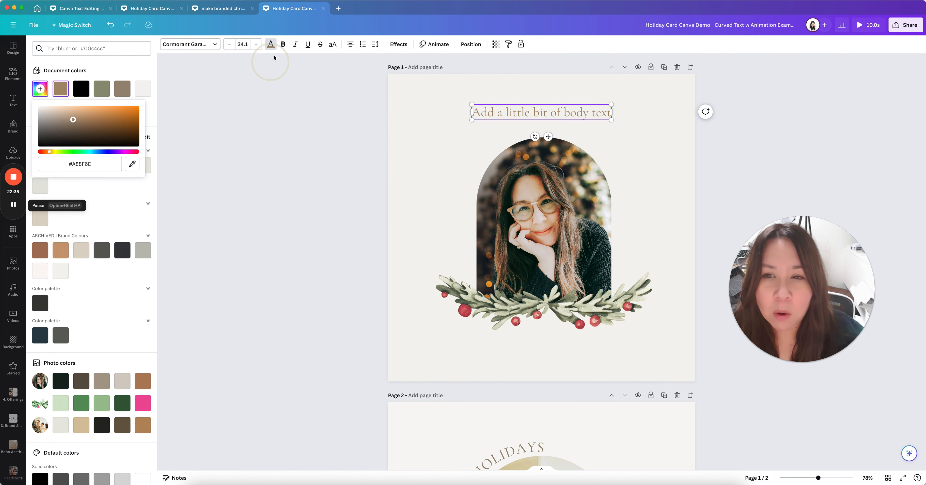
# Try bold on the body text and italic on 'little', then remove both
pyautogui.click(283, 44)
pyautogui.click(282, 45)
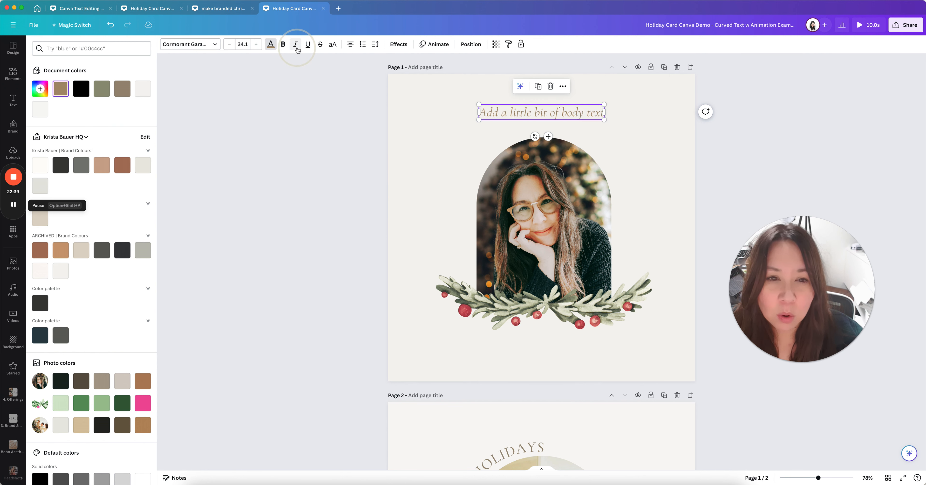
pyautogui.click(513, 107)
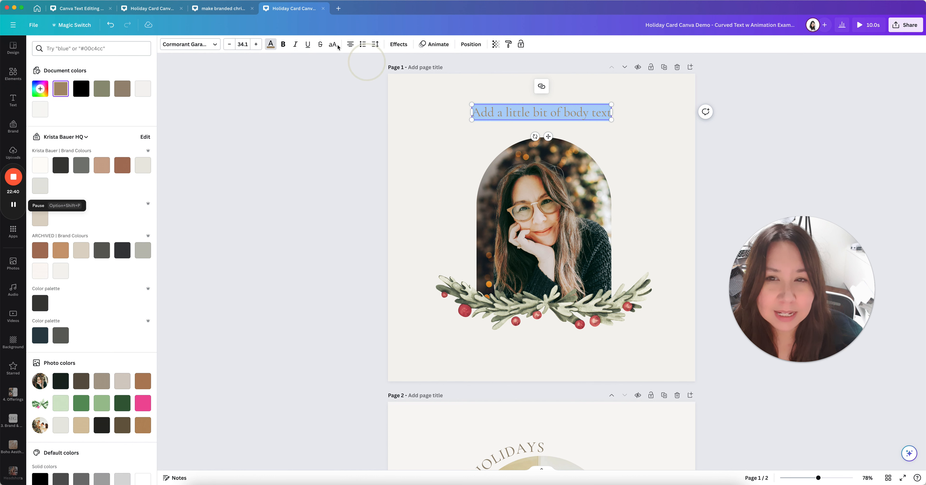
pyautogui.doubleClick(517, 112)
pyautogui.click(296, 44)
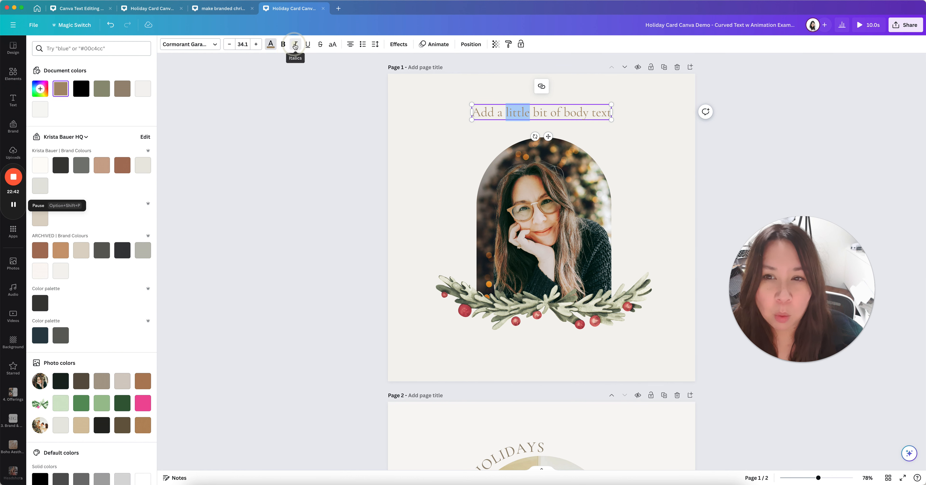
pyautogui.click(437, 153)
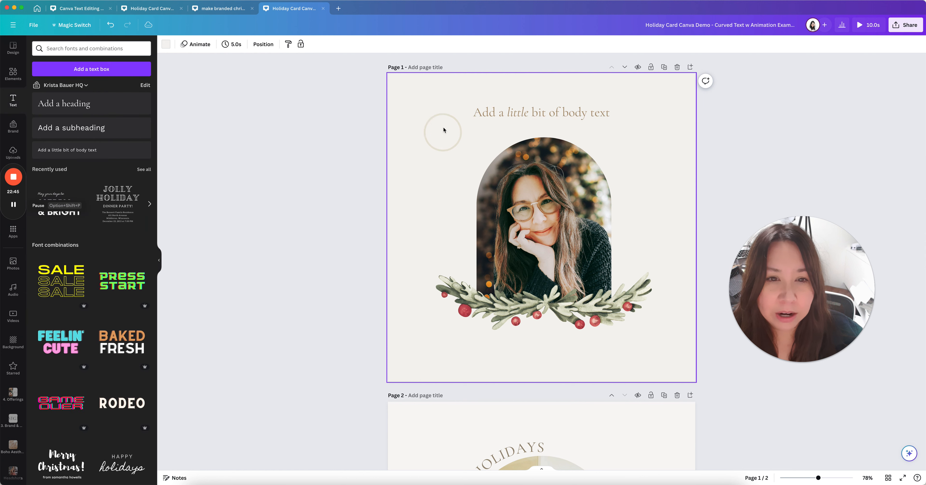
pyautogui.click(517, 109)
pyautogui.click(517, 109)
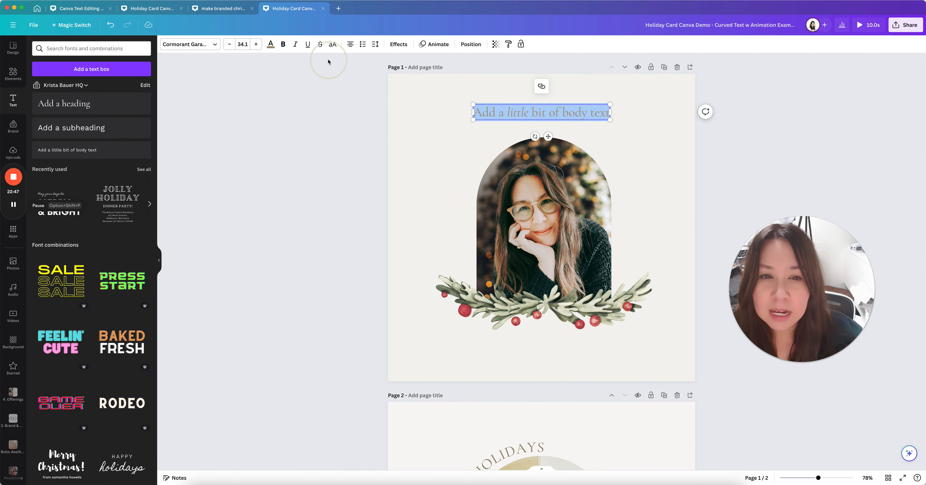
pyautogui.click(295, 44)
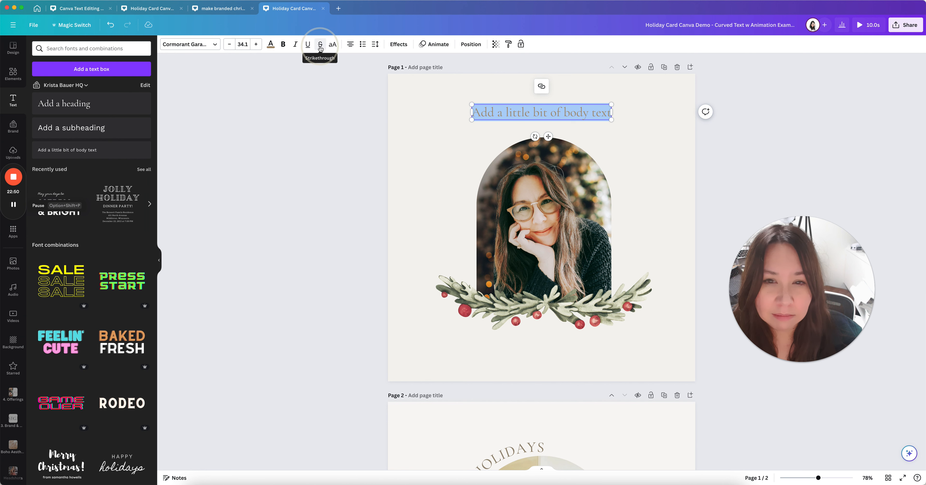
# Convert the body text to all capitals and change its alignment
pyautogui.click(332, 44)
pyautogui.scroll(-2, 522, 425)
pyautogui.scroll(2, 522, 425)
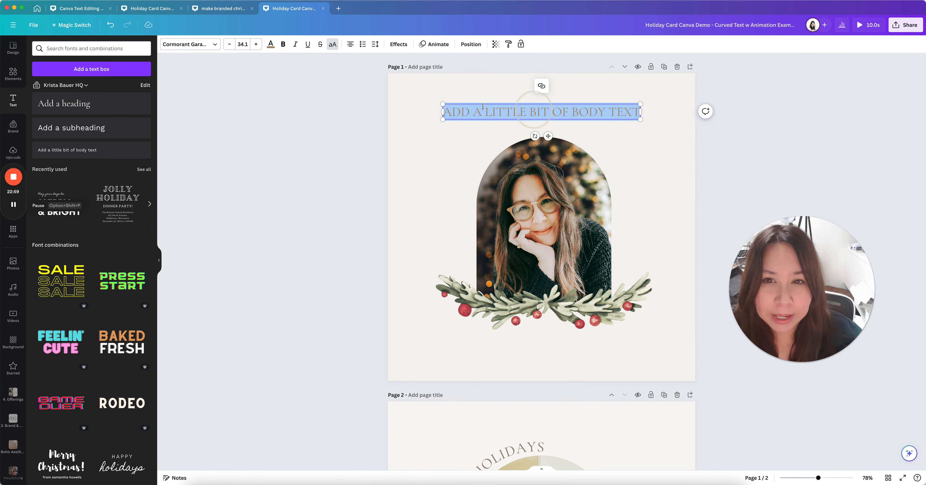
pyautogui.click(351, 44)
pyautogui.click(351, 45)
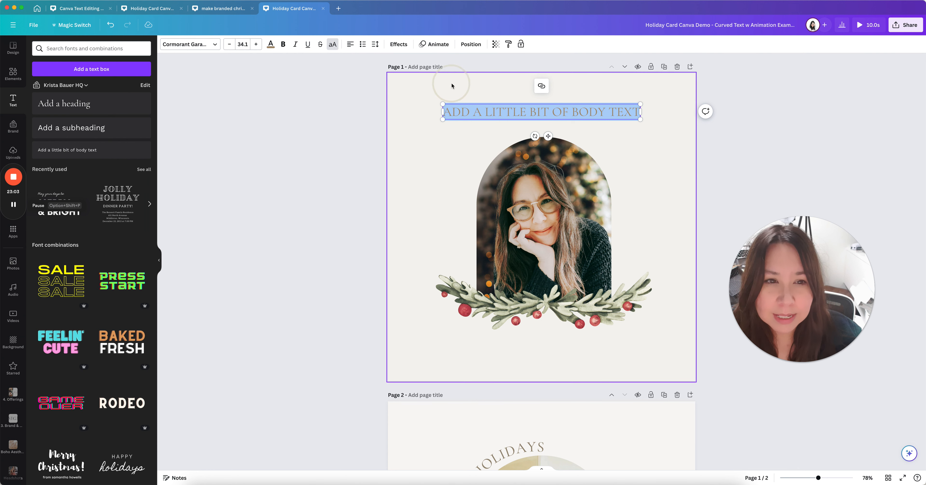
pyautogui.click(640, 114)
# Centre-align the all-caps text and narrow its box so 'TEXT' wraps to a second line
pyautogui.moveTo(640, 112); pyautogui.dragTo(680, 115)
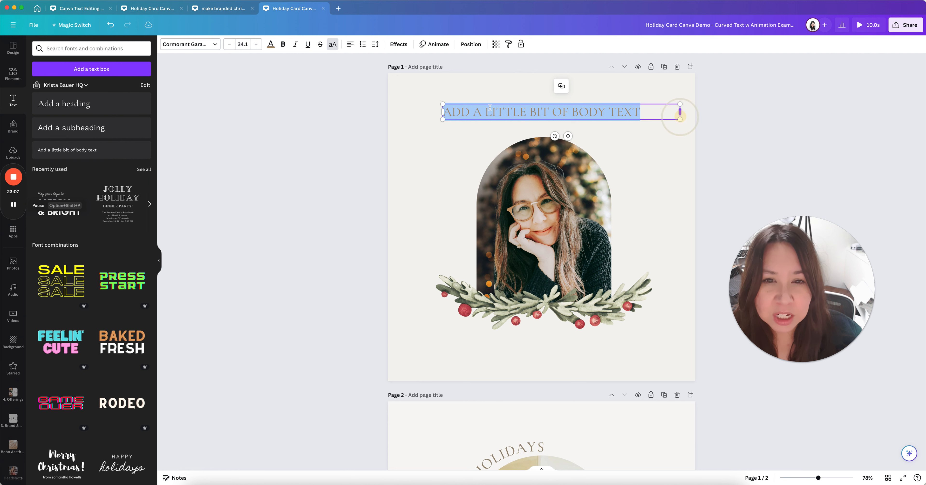
pyautogui.moveTo(443, 113); pyautogui.dragTo(408, 113)
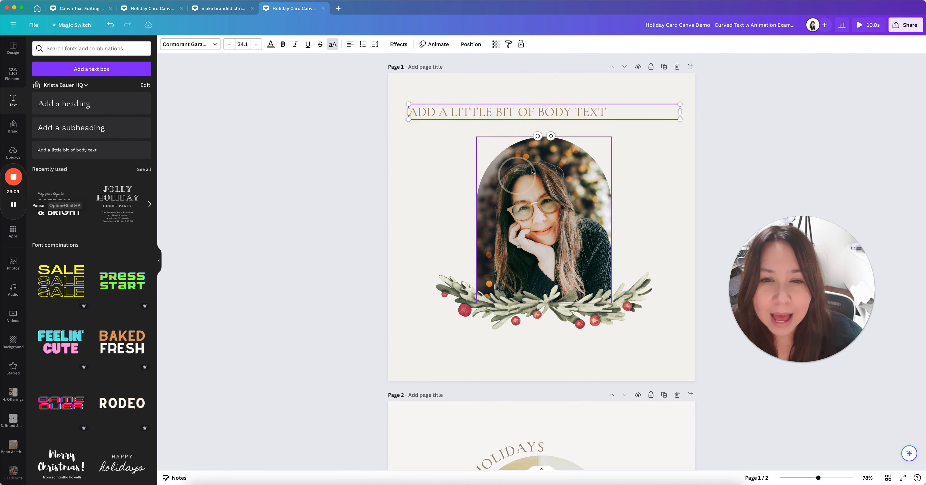
pyautogui.click(350, 45)
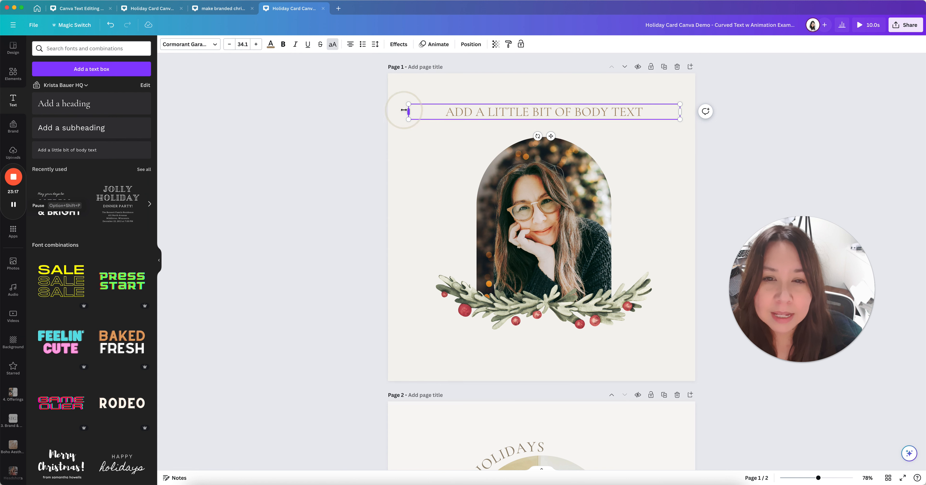
pyautogui.moveTo(408, 111); pyautogui.dragTo(530, 112)
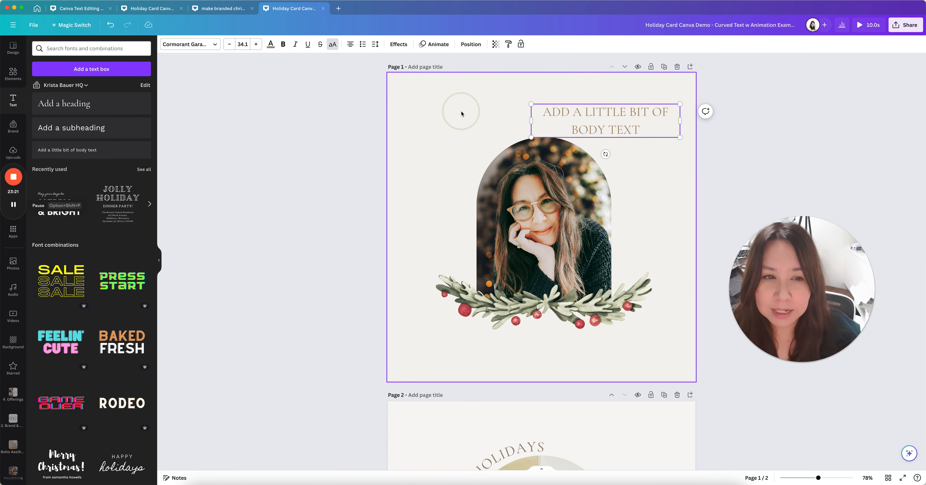
# Adjust the box width and move it to the page's horizontal centre above the arch
pyautogui.click(541, 125)
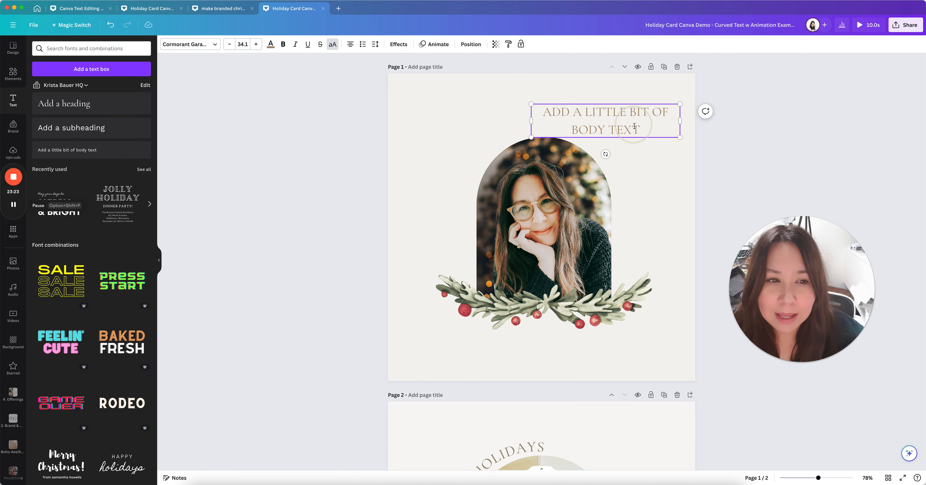
pyautogui.click(655, 171)
pyautogui.click(652, 125)
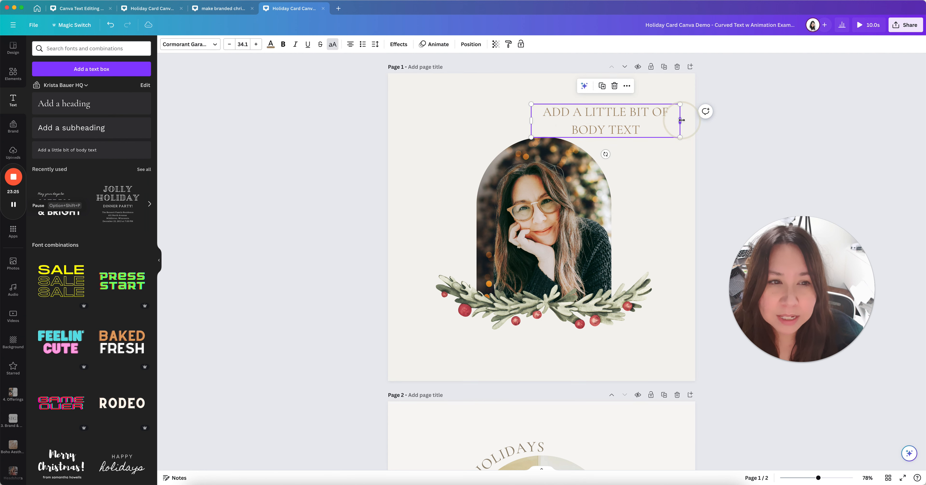
pyautogui.moveTo(689, 121); pyautogui.dragTo(698, 118)
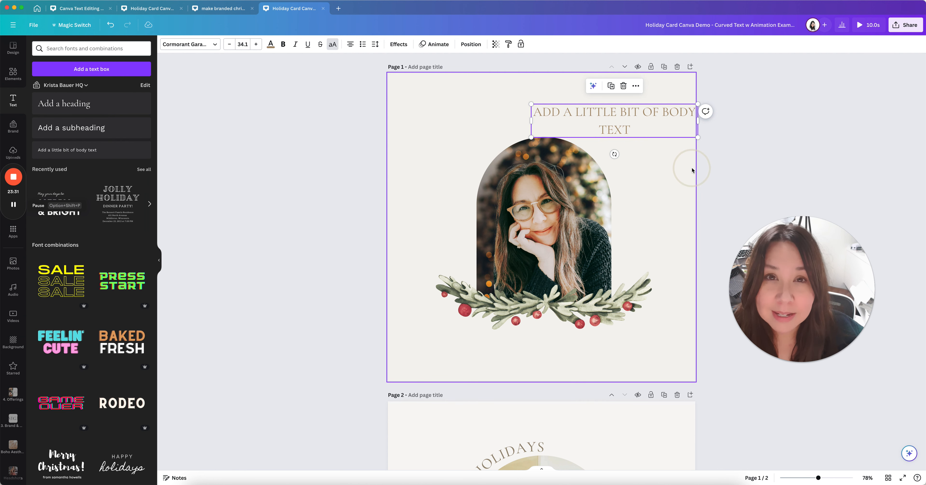
pyautogui.click(638, 139)
pyautogui.moveTo(623, 124); pyautogui.dragTo(550, 118)
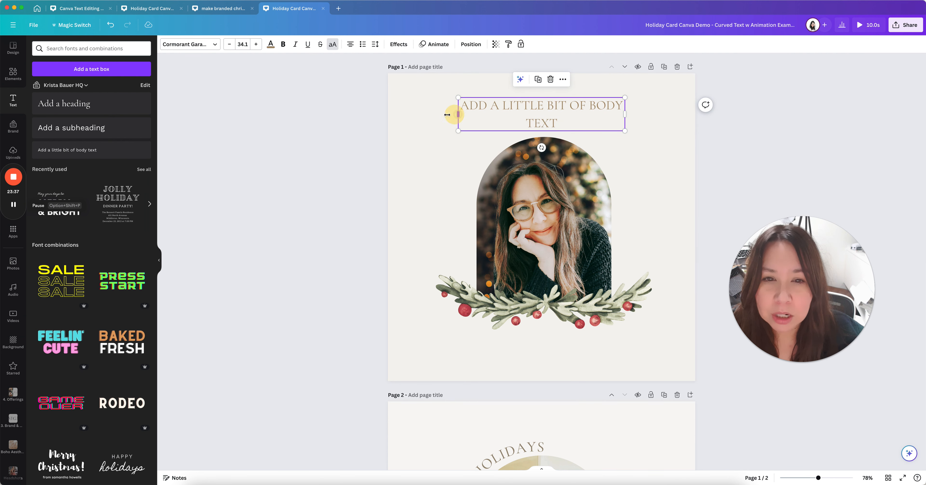
pyautogui.moveTo(458, 114); pyautogui.dragTo(440, 113)
# Replace the placeholder with 'HAPPY HOLIDAYS' on one line, without list numbering
pyautogui.doubleClick(509, 124)
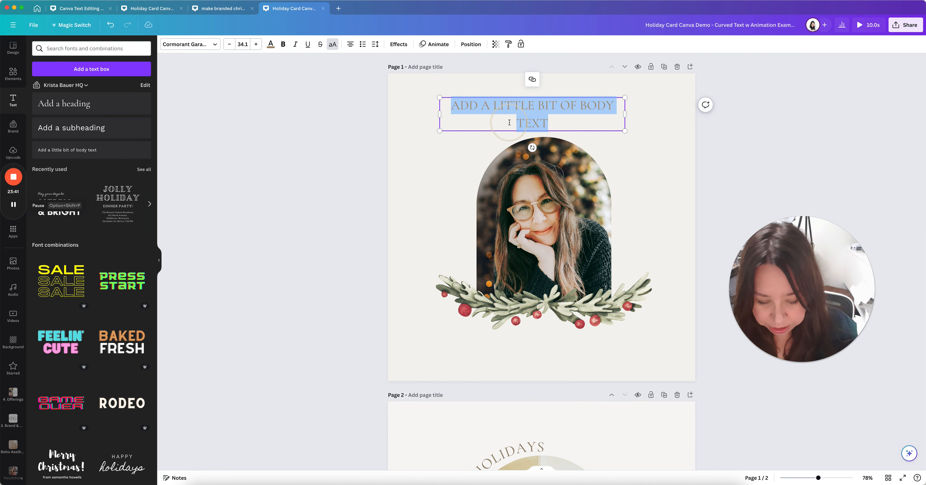
pyautogui.write('HAPPY HOLID')
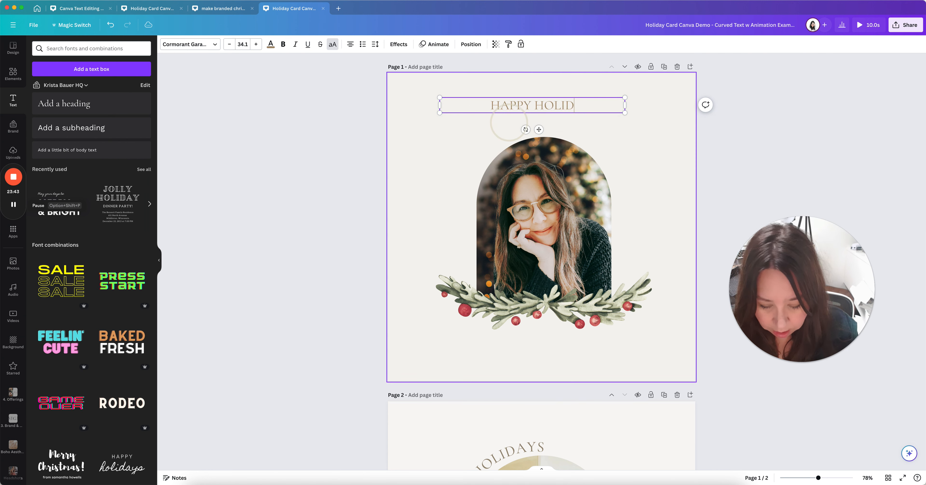
pyautogui.write('AYS')
pyautogui.click(592, 129)
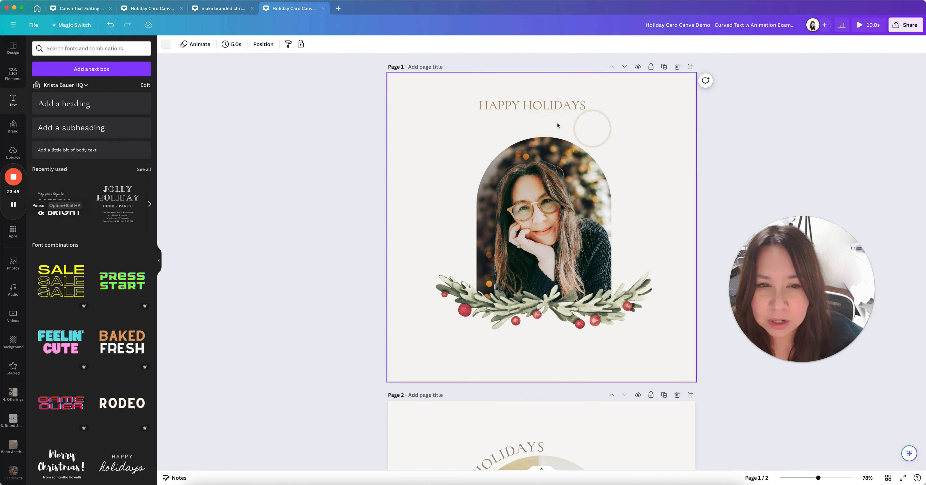
pyautogui.click(573, 105)
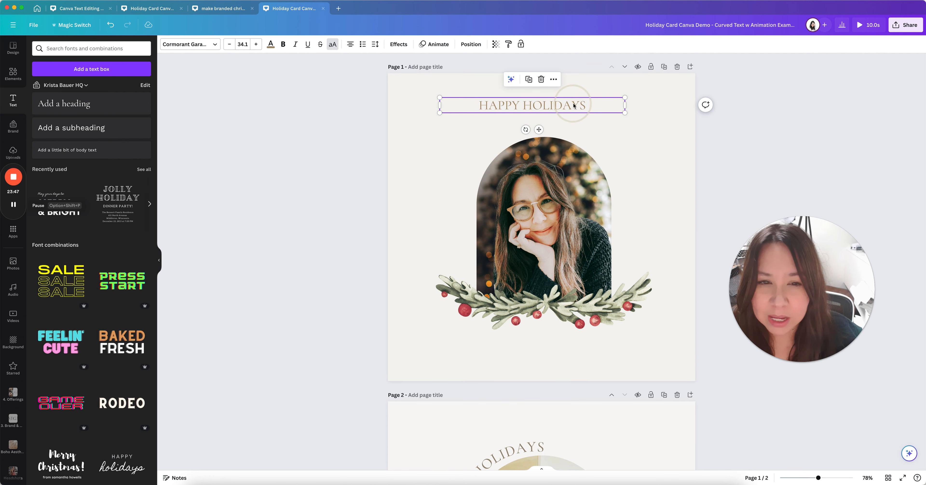
pyautogui.click(362, 49)
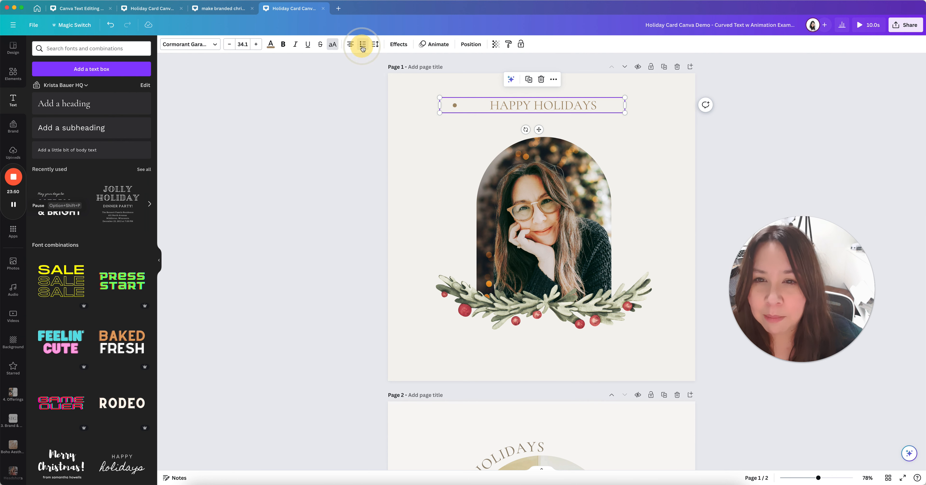
pyautogui.click(362, 48)
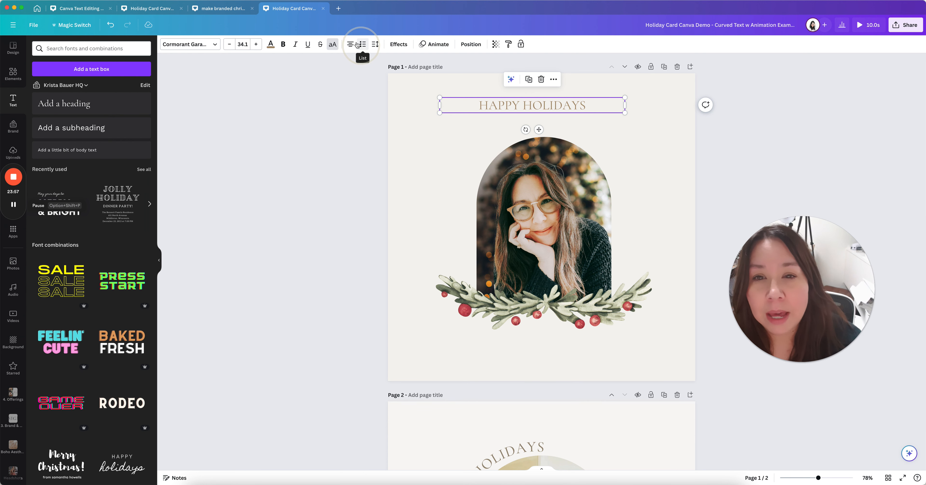
# Increase the HAPPY HOLIDAYS letter spacing to about 77 with the Spacing slider
pyautogui.click(376, 47)
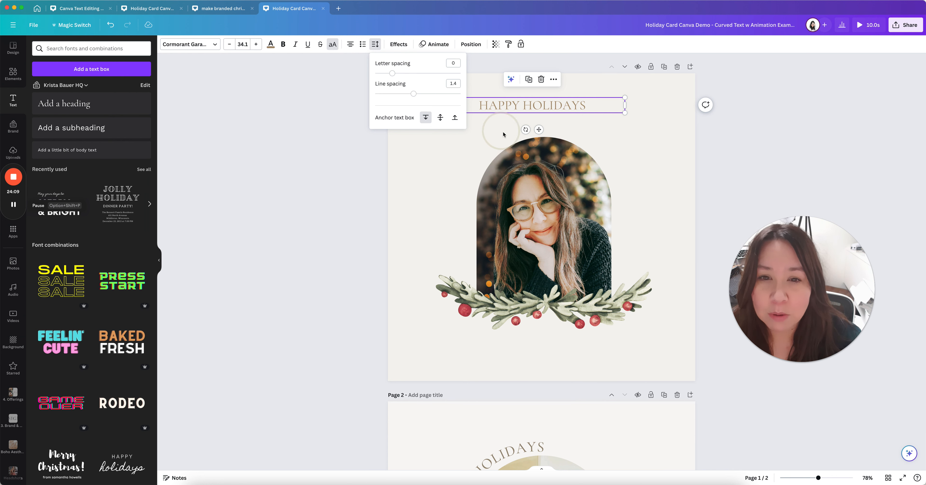
pyautogui.moveTo(392, 73)
pyautogui.mouseDown()
pyautogui.moveTo(403, 76)
pyautogui.moveTo(385, 77)
pyautogui.mouseUp()
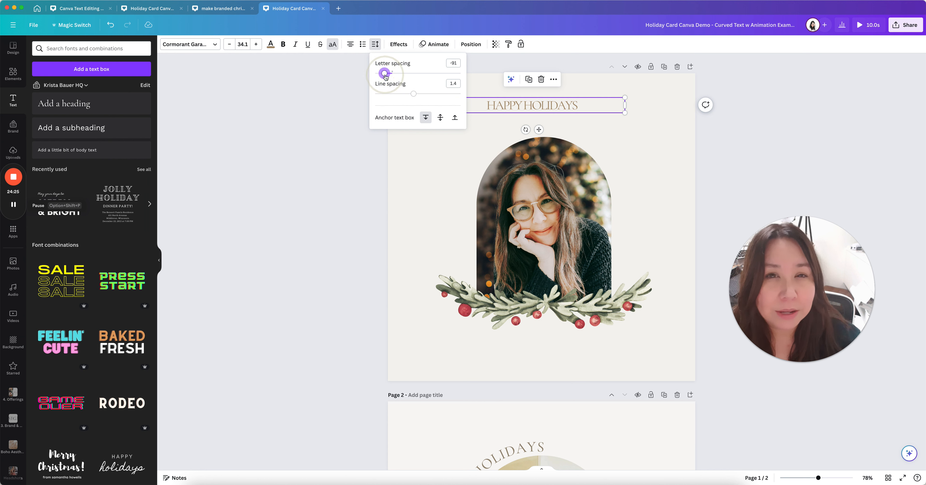
pyautogui.moveTo(385, 75); pyautogui.dragTo(392, 76)
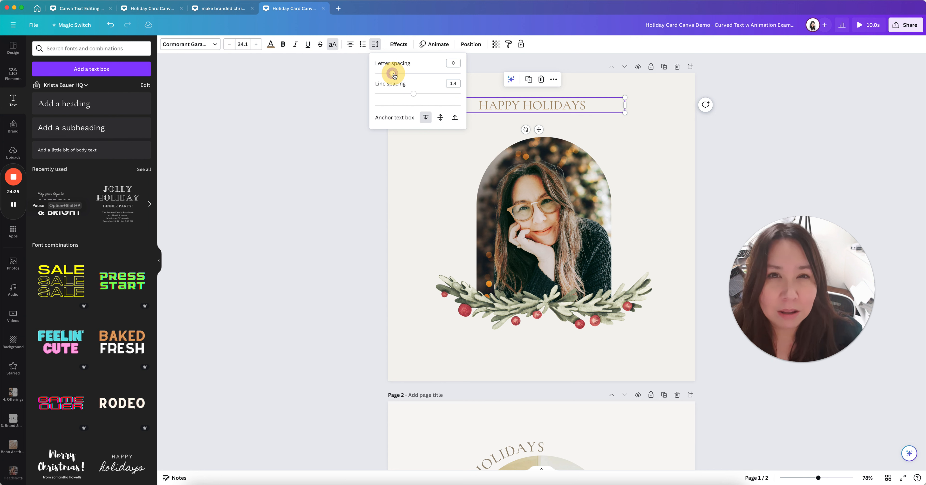
pyautogui.moveTo(394, 75); pyautogui.dragTo(396, 75)
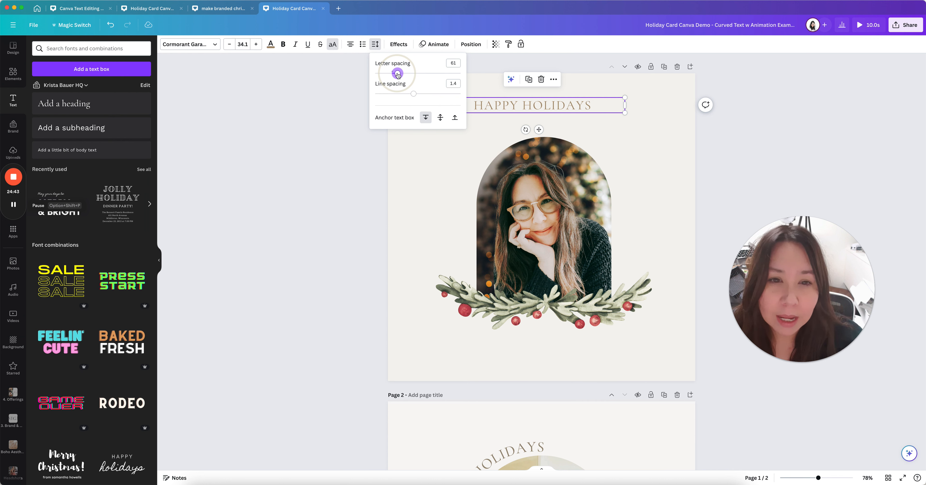
pyautogui.moveTo(398, 75); pyautogui.dragTo(399, 74)
pyautogui.click(448, 63)
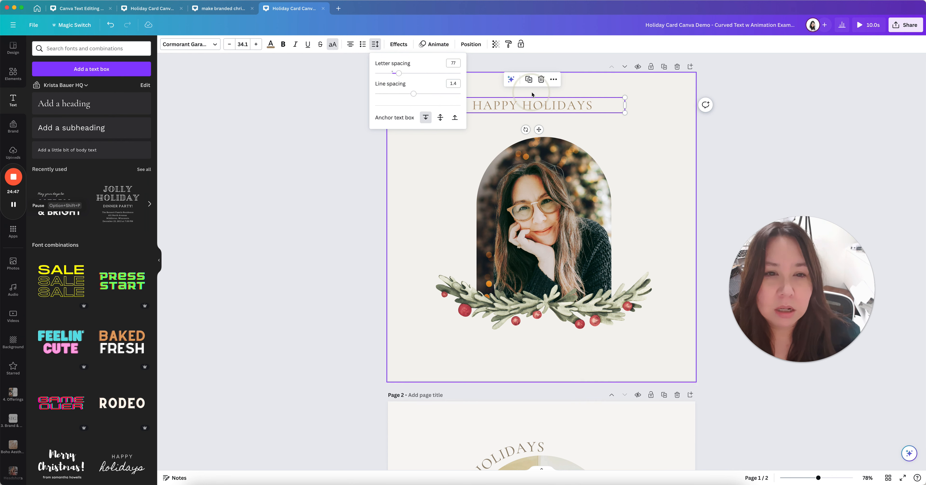
pyautogui.click(410, 167)
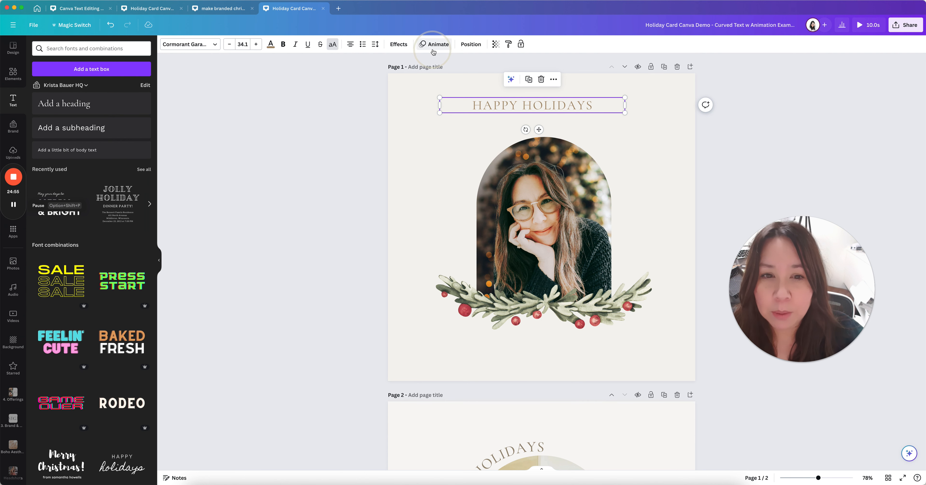
pyautogui.click(586, 130)
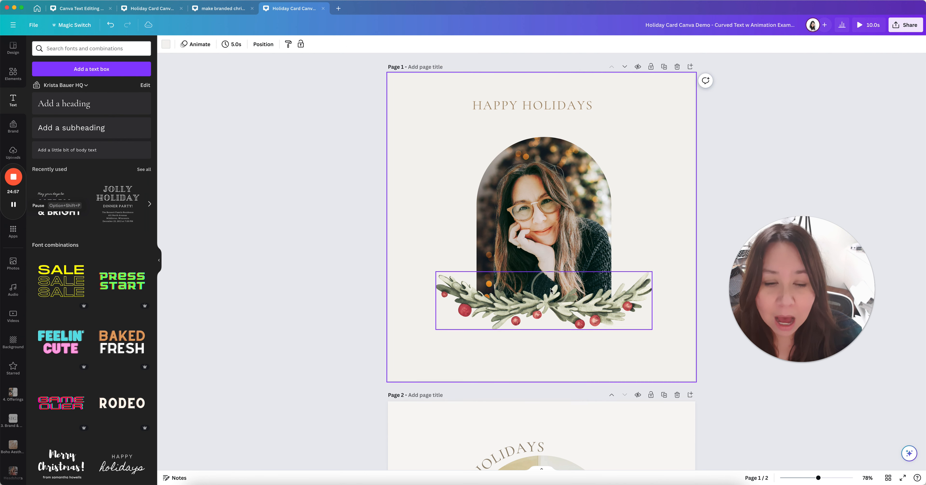
pyautogui.scroll(-3, 568, 324)
pyautogui.scroll(3, 519, 305)
pyautogui.click(516, 102)
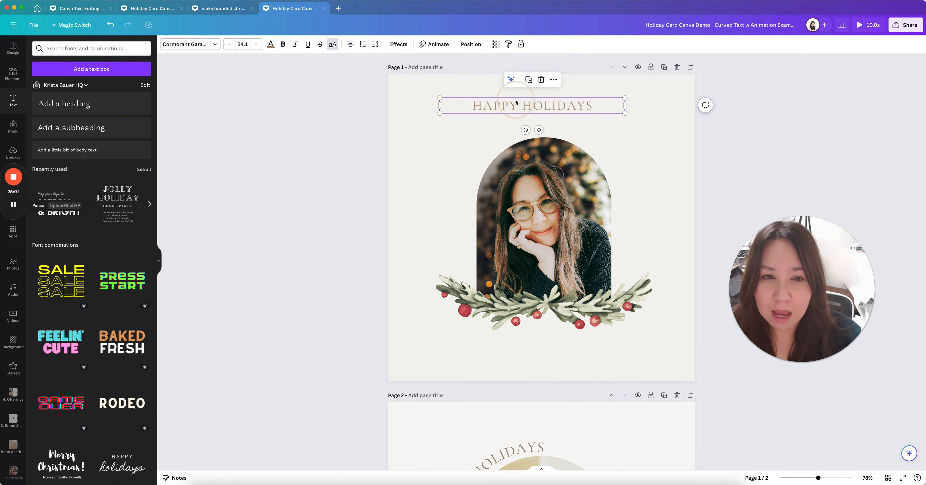
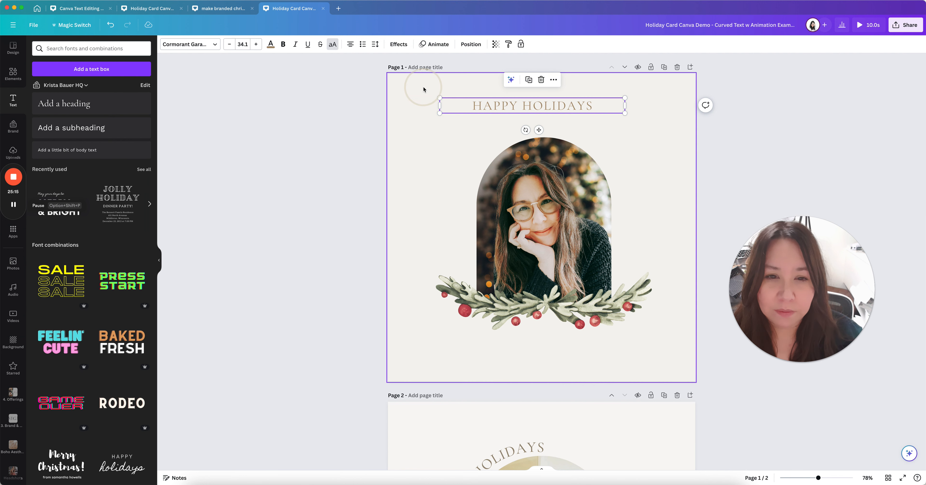
# Move HAPPY HOLIDAYS down-left beside the arch photo at about -45°, then open its Effects
pyautogui.click(427, 136)
pyautogui.click(577, 110)
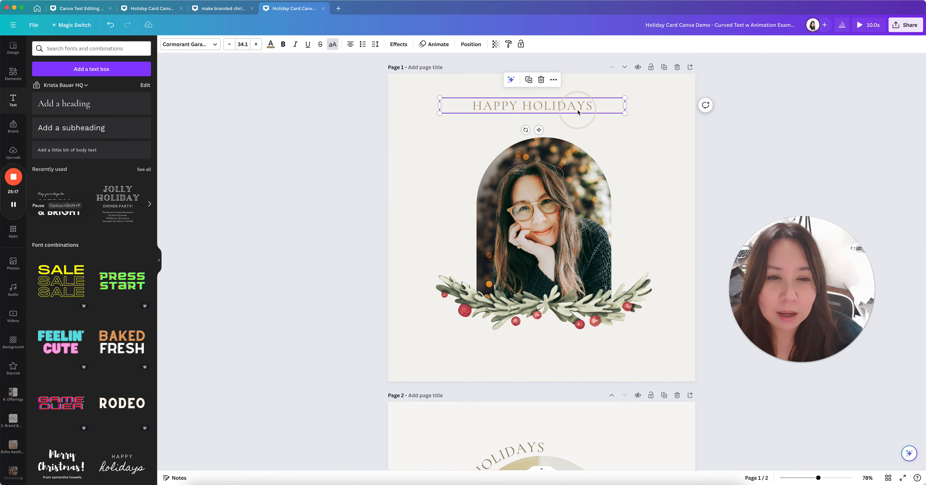
pyautogui.moveTo(553, 112); pyautogui.dragTo(510, 169)
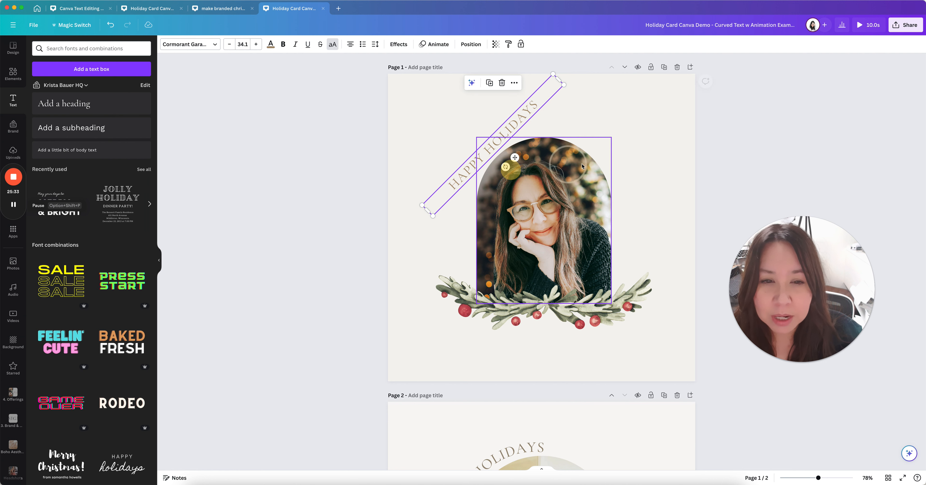
pyautogui.click(665, 157)
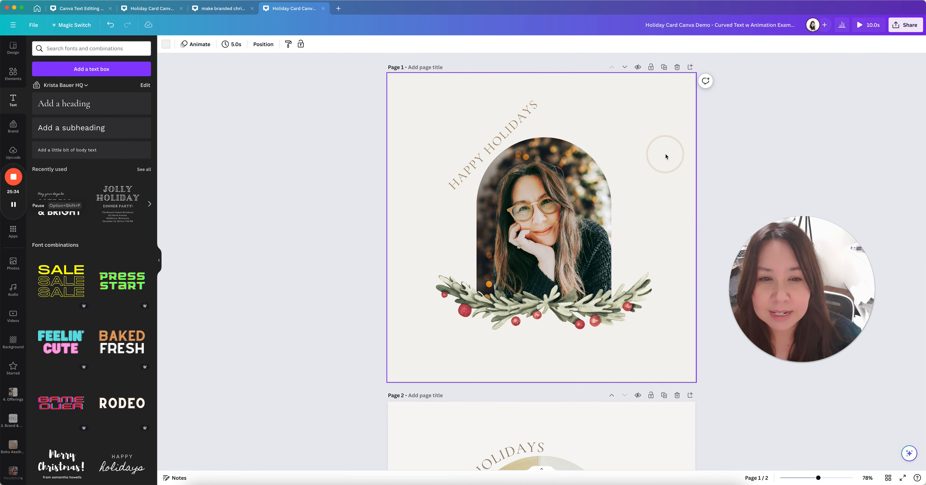
pyautogui.click(508, 130)
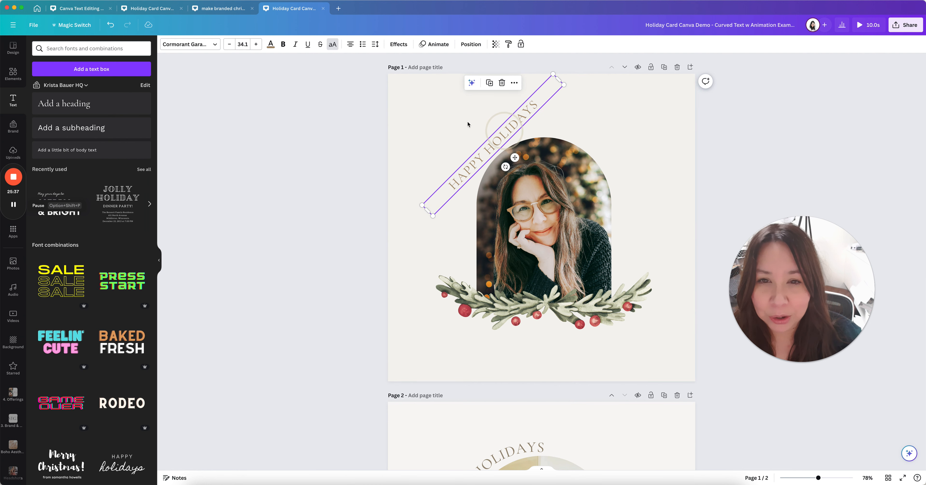
pyautogui.click(398, 45)
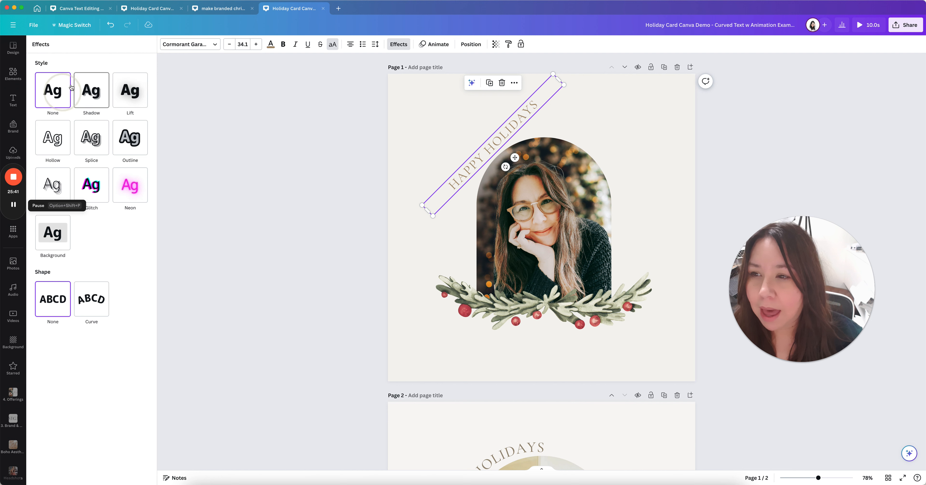
# Try Shadow and Hollow on HAPPY HOLIDAYS, revert to None, and apply the Curve shape
pyautogui.click(90, 163)
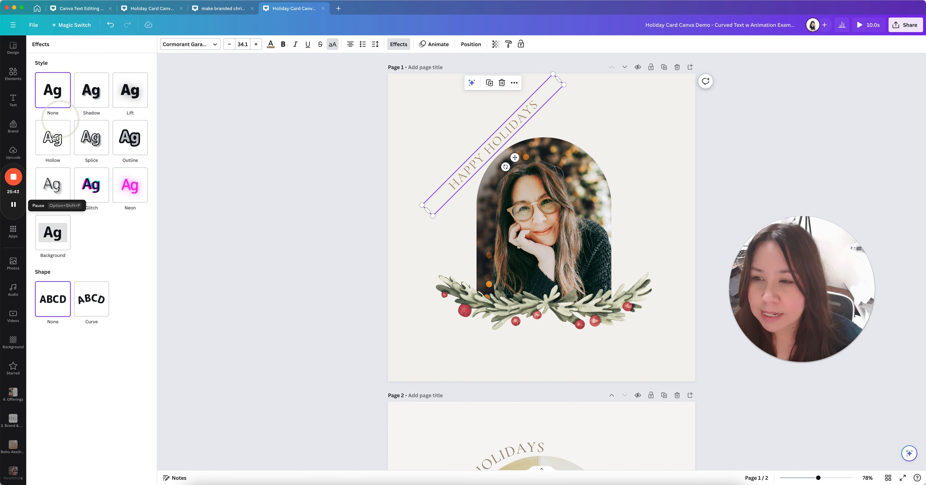
pyautogui.click(92, 96)
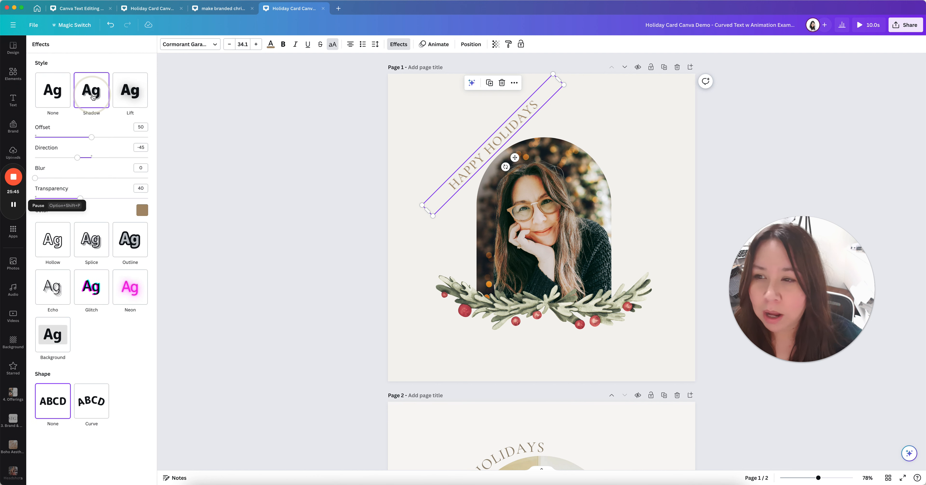
pyautogui.click(52, 90)
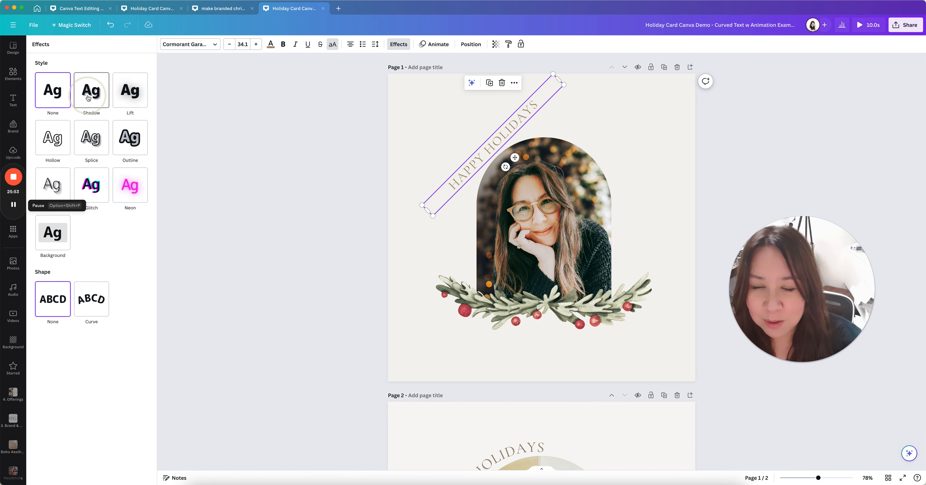
pyautogui.click(50, 140)
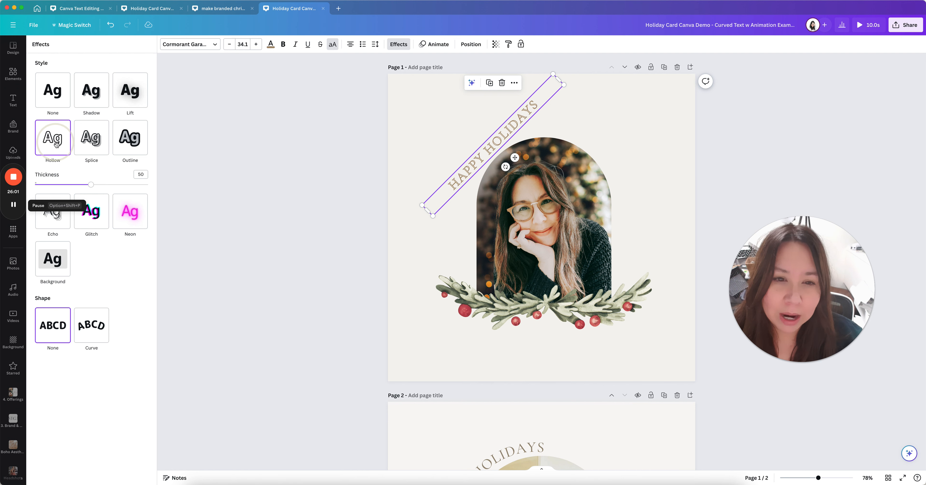
pyautogui.click(58, 100)
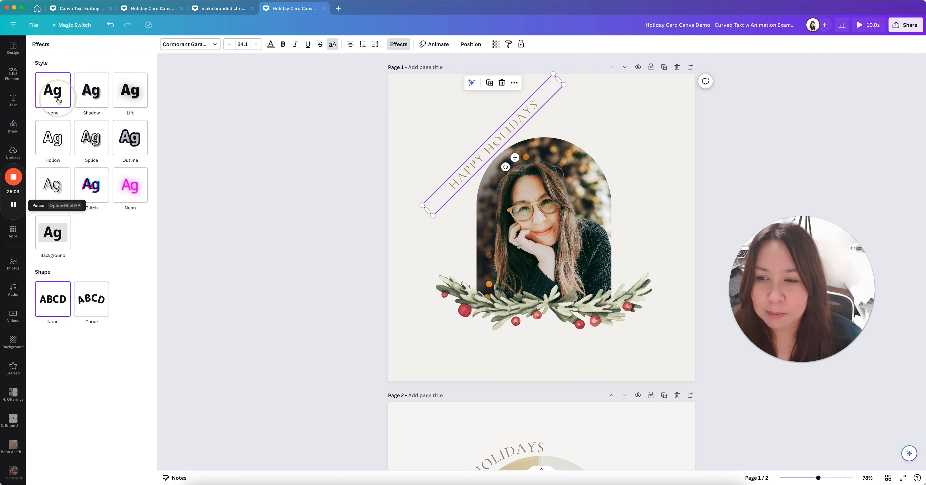
pyautogui.click(93, 305)
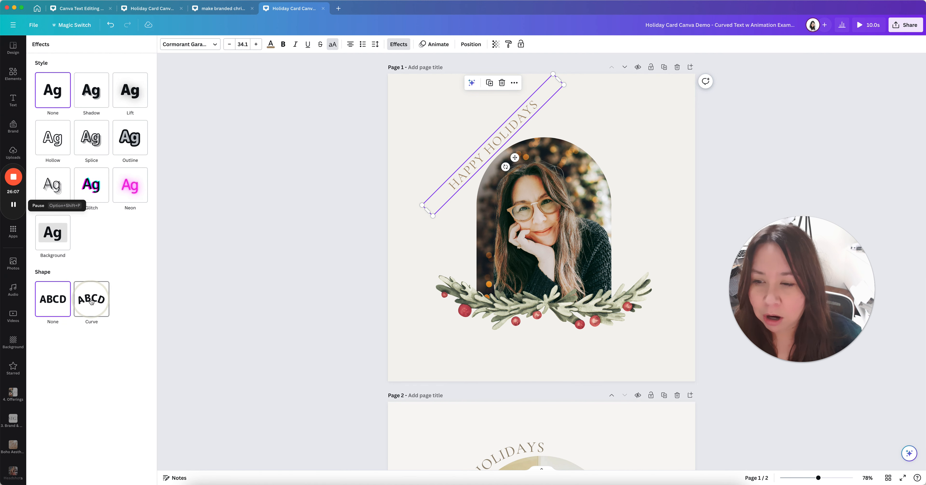
pyautogui.click(92, 301)
# Lower the HAPPY HOLIDAYS curve from 75 to 37 and shift the text slightly down-left
pyautogui.click(96, 315)
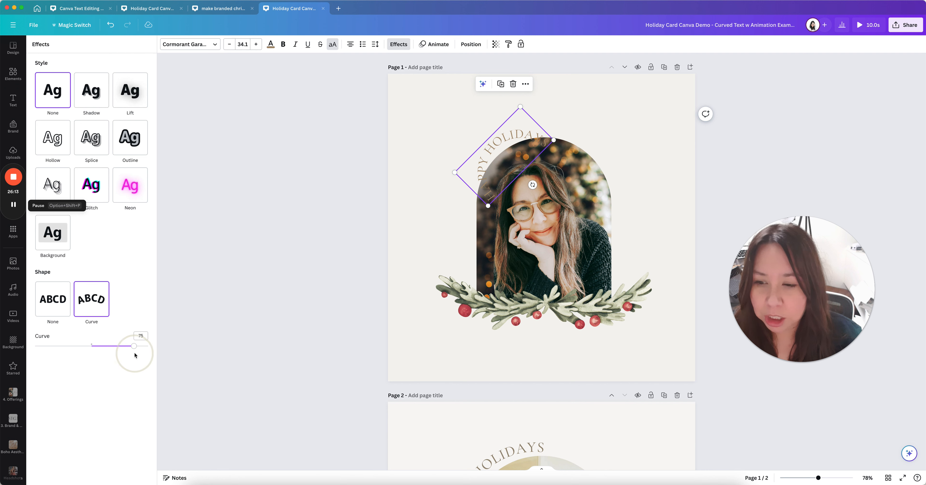
pyautogui.moveTo(133, 346); pyautogui.dragTo(113, 350)
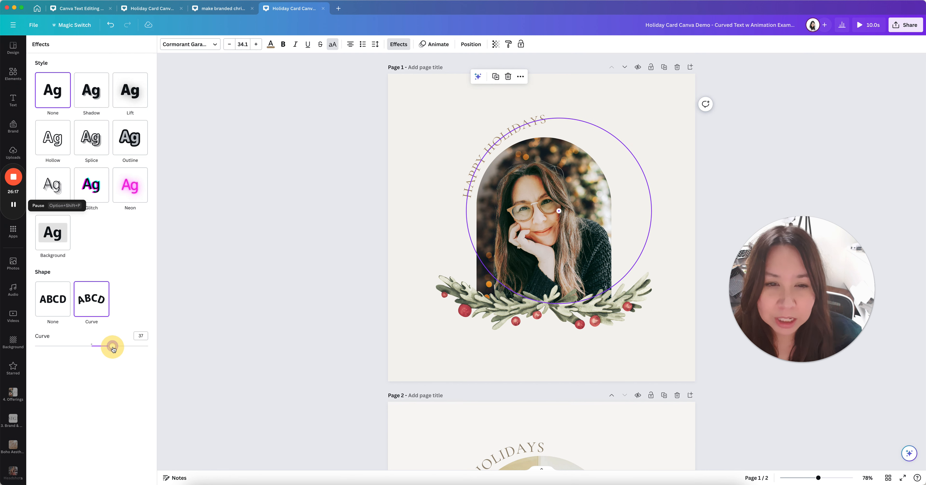
pyautogui.moveTo(479, 151); pyautogui.dragTo(479, 156)
pyautogui.click(434, 162)
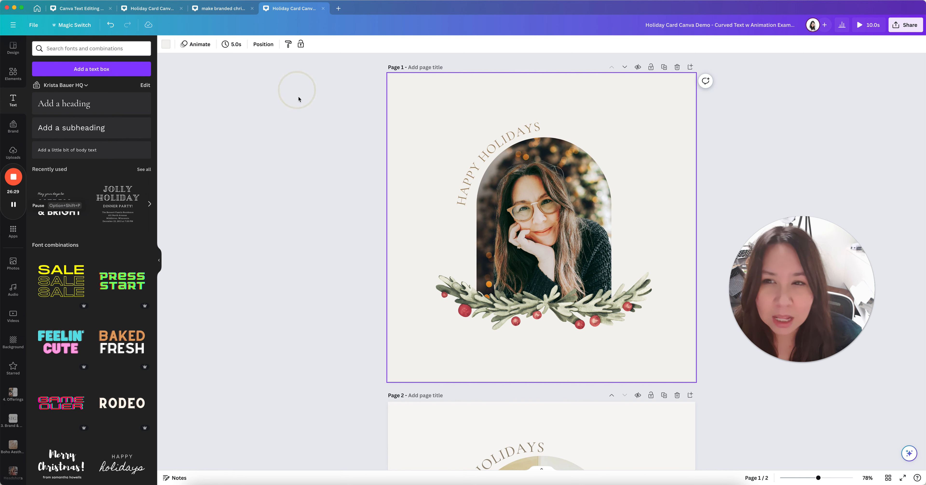
# Raise the HAPPY HOLIDAYS curve to 43 in the Effects options
pyautogui.click(465, 185)
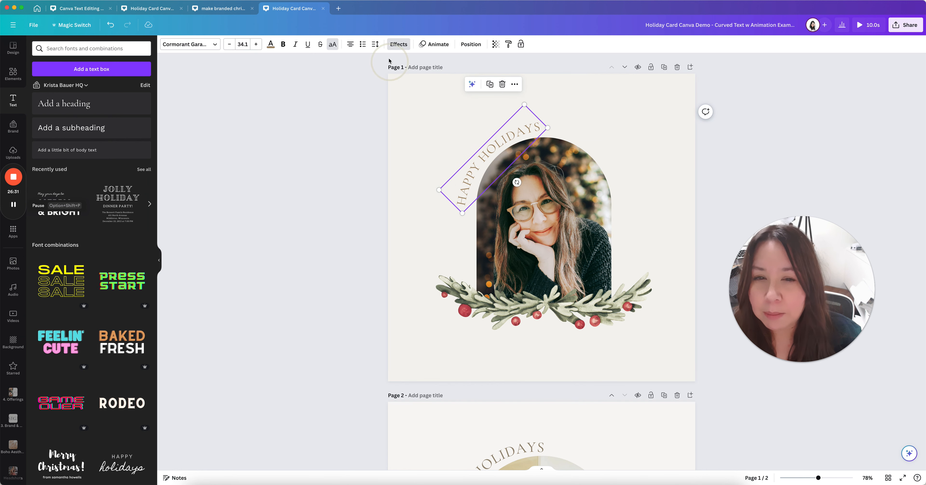
pyautogui.click(407, 46)
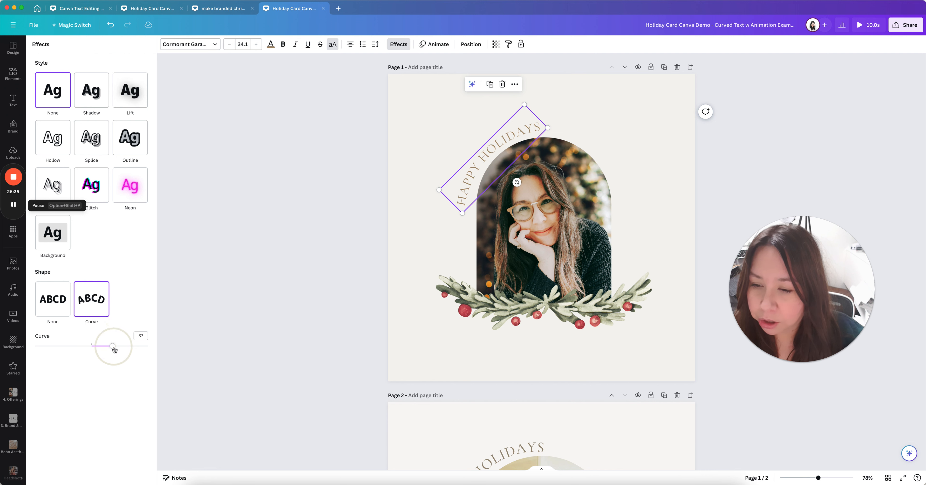
pyautogui.moveTo(114, 345); pyautogui.dragTo(116, 346)
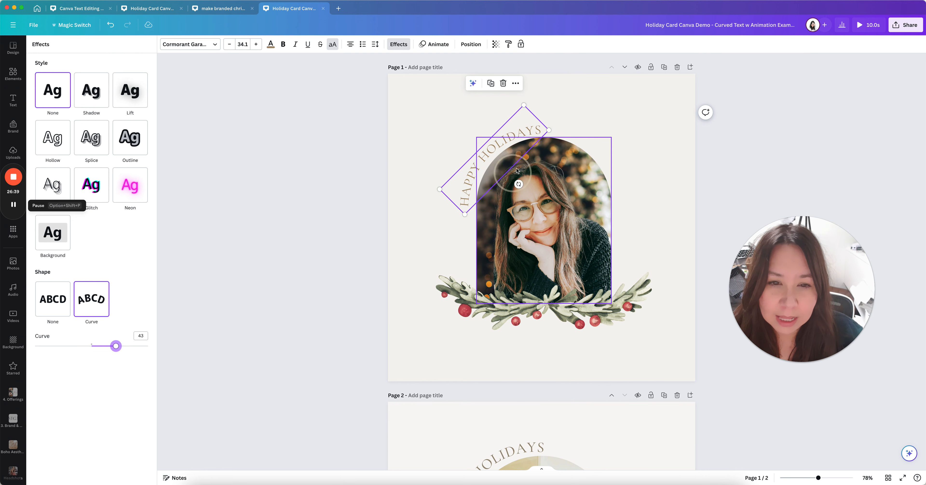
pyautogui.click(448, 206)
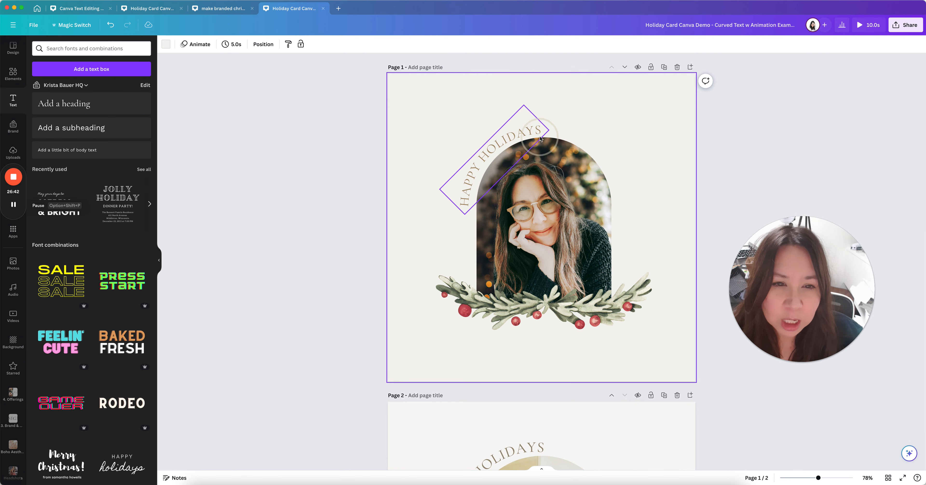
pyautogui.click(437, 254)
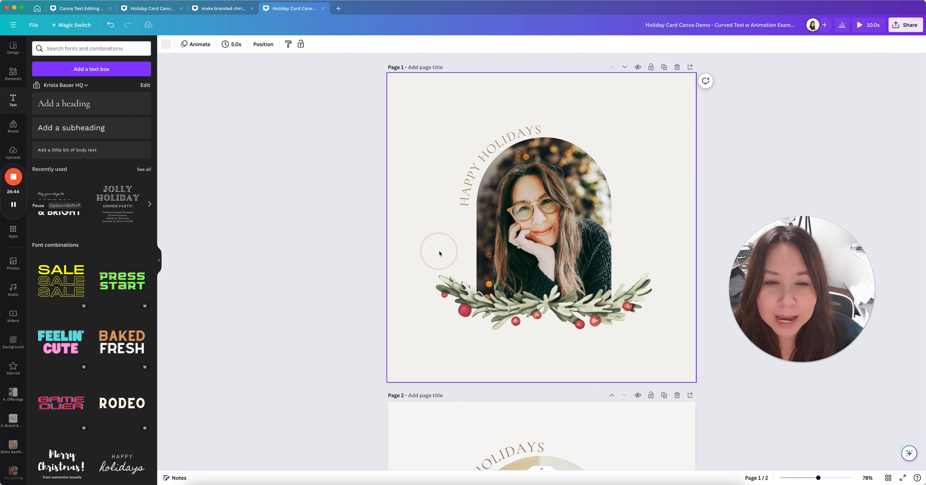
# Rotate the curved text slightly and reposition it around the arch's top-left edge
pyautogui.click(484, 168)
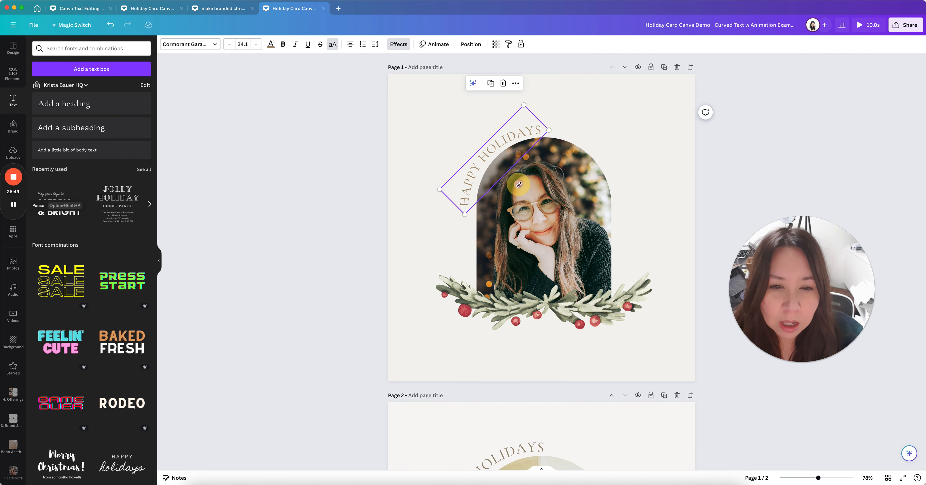
pyautogui.moveTo(519, 184); pyautogui.dragTo(519, 184)
pyautogui.click(430, 146)
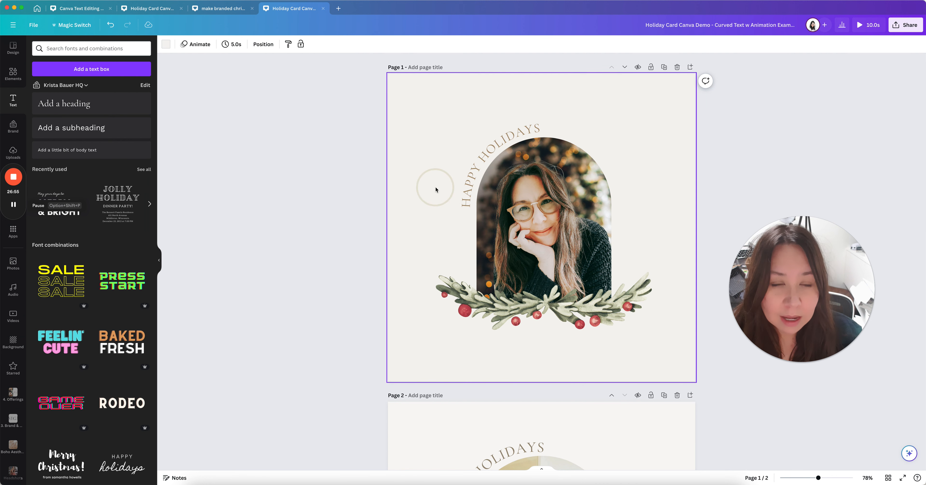
pyautogui.click(491, 147)
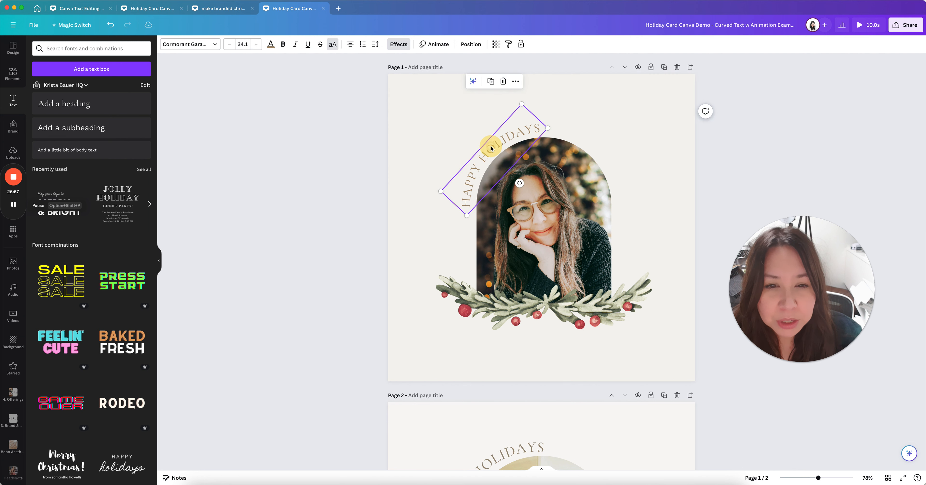
pyautogui.moveTo(489, 146); pyautogui.dragTo(492, 148)
pyautogui.moveTo(491, 148); pyautogui.dragTo(491, 147)
pyautogui.click(469, 143)
# Nudge the curved text down and left, fine-tuning its rotation to -48°
pyautogui.click(486, 164)
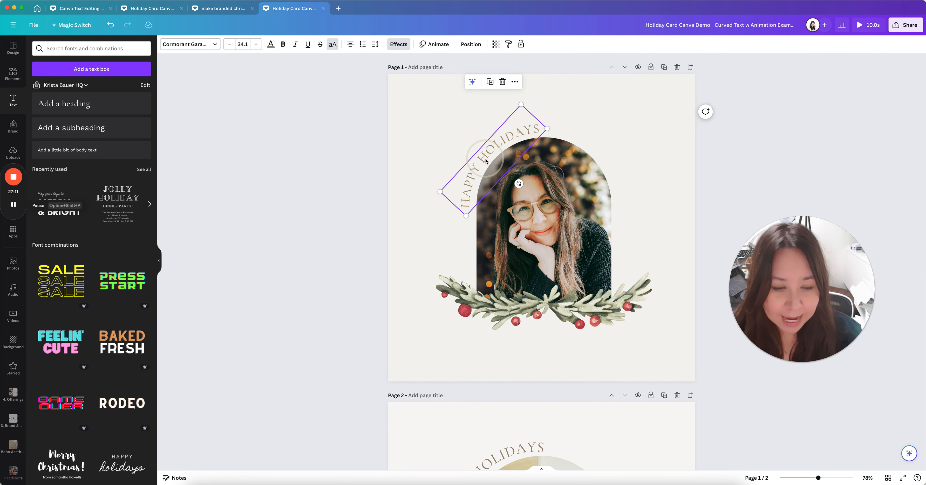
pyautogui.press('Down')
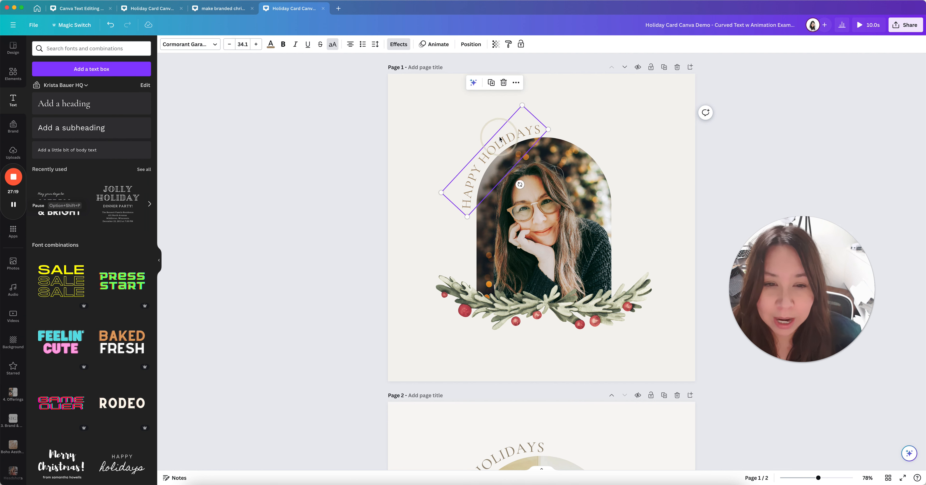
pyautogui.moveTo(520, 184); pyautogui.dragTo(520, 184)
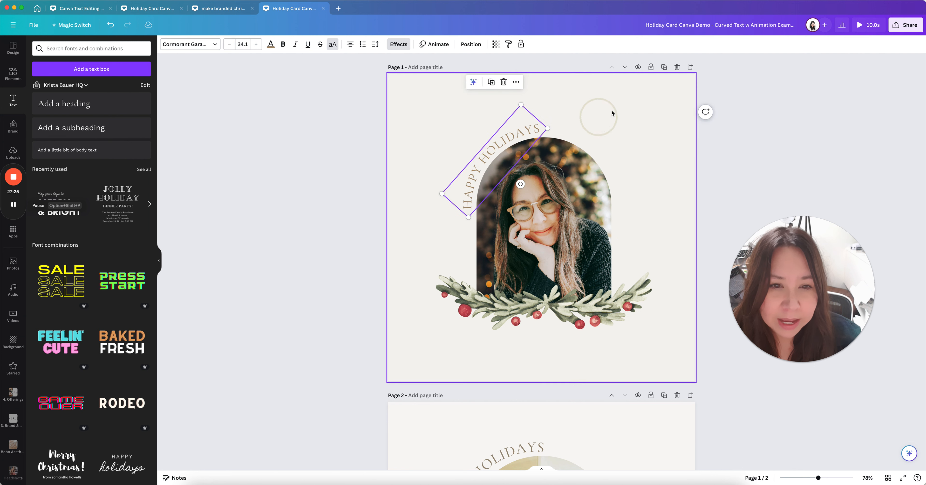
pyautogui.click(606, 113)
pyautogui.click(490, 157)
pyautogui.press('Left')
pyautogui.press('Left')
pyautogui.press('Left')
pyautogui.press('Left')
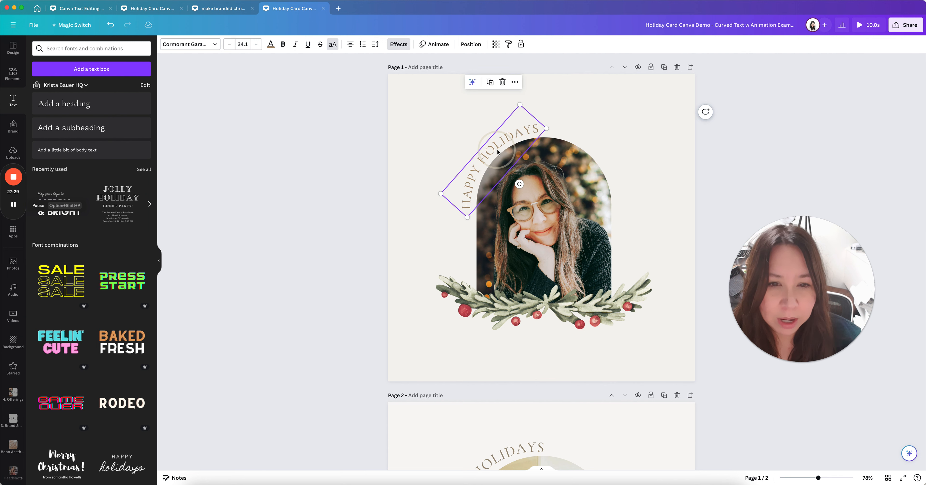
pyautogui.click(568, 131)
pyautogui.click(636, 122)
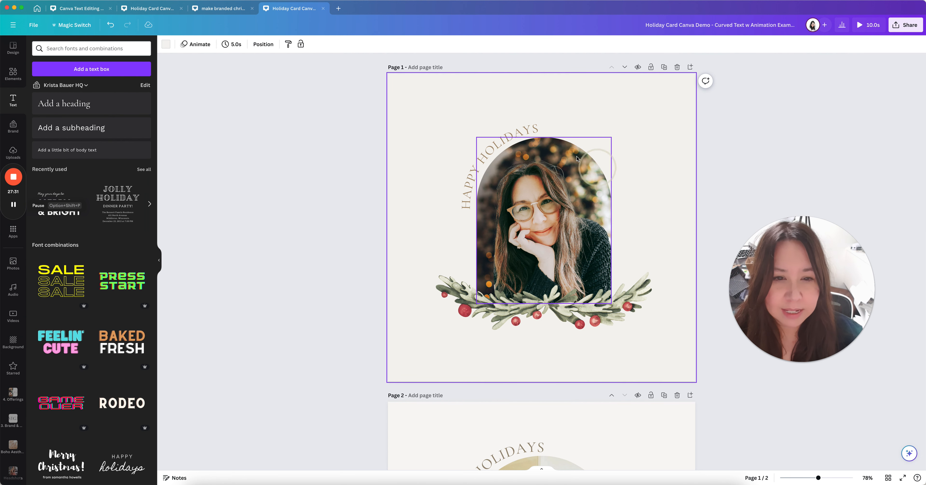
pyautogui.click(644, 194)
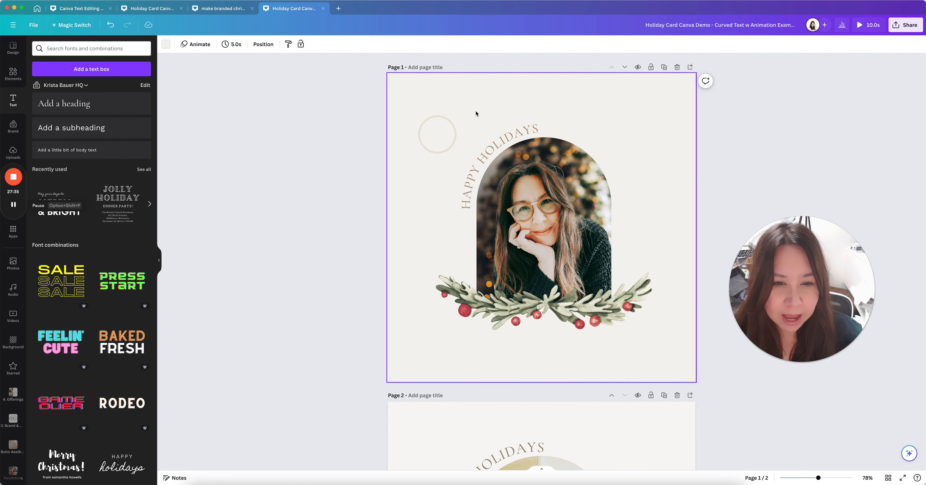
pyautogui.click(801, 478)
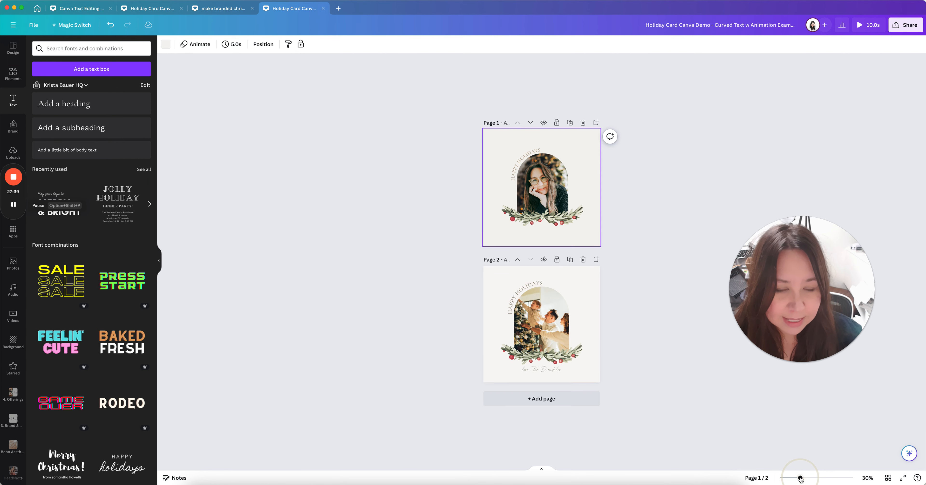
pyautogui.click(668, 341)
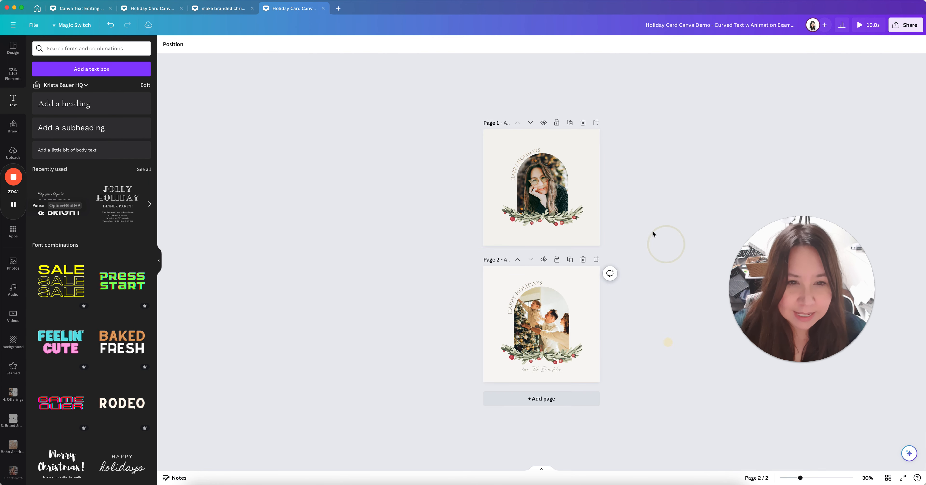
pyautogui.click(598, 308)
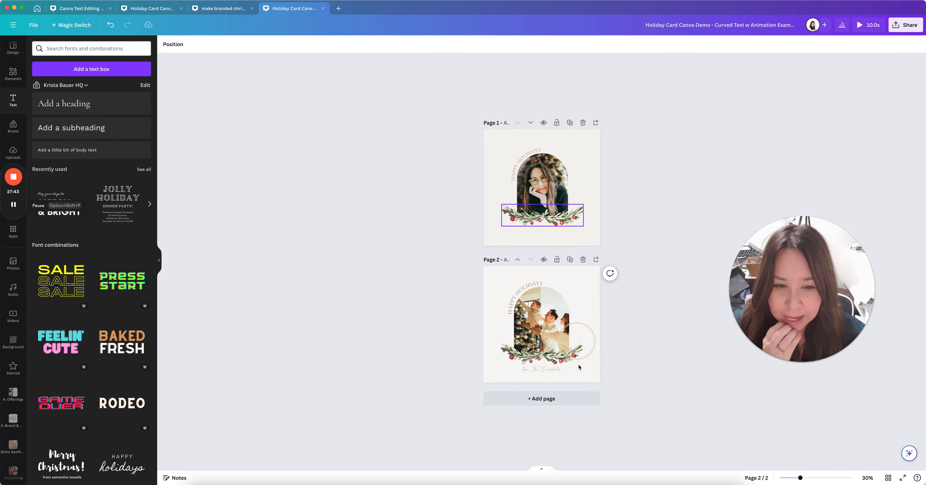
pyautogui.click(564, 310)
pyautogui.click(584, 301)
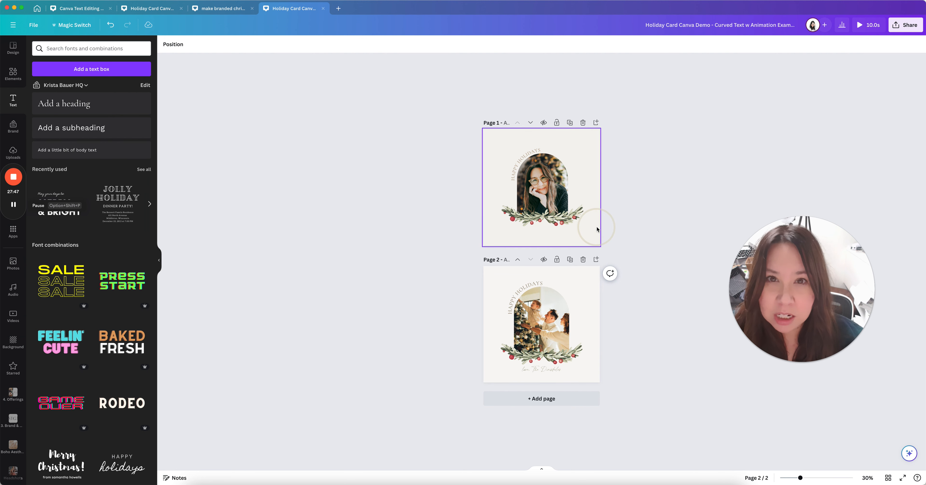
pyautogui.click(527, 152)
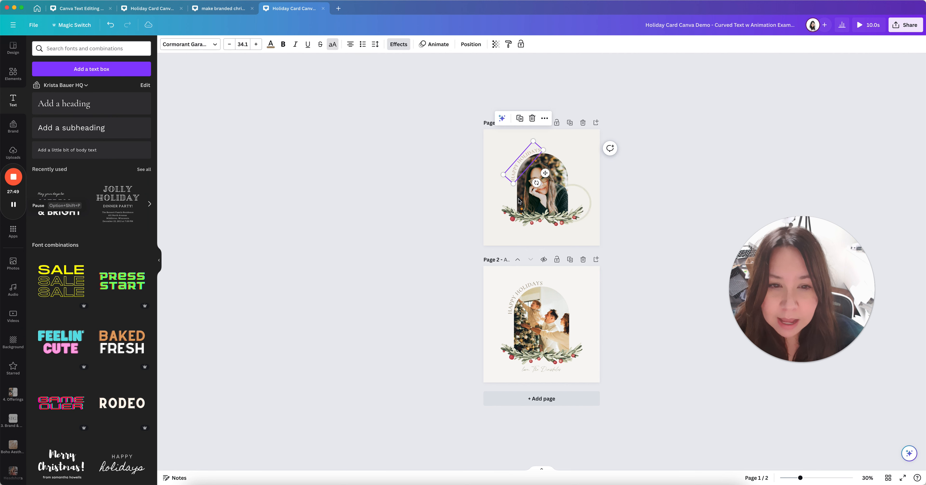
pyautogui.click(256, 44)
pyautogui.click(256, 44)
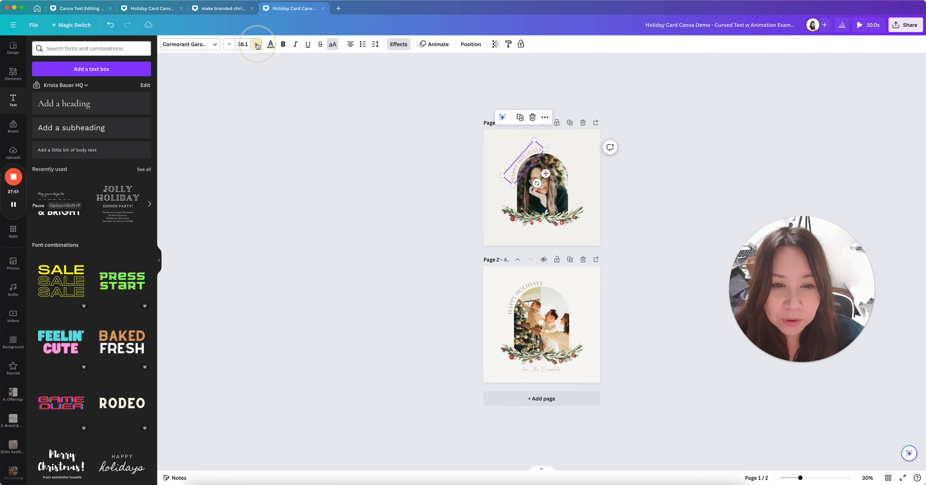
pyautogui.click(227, 45)
pyautogui.click(227, 44)
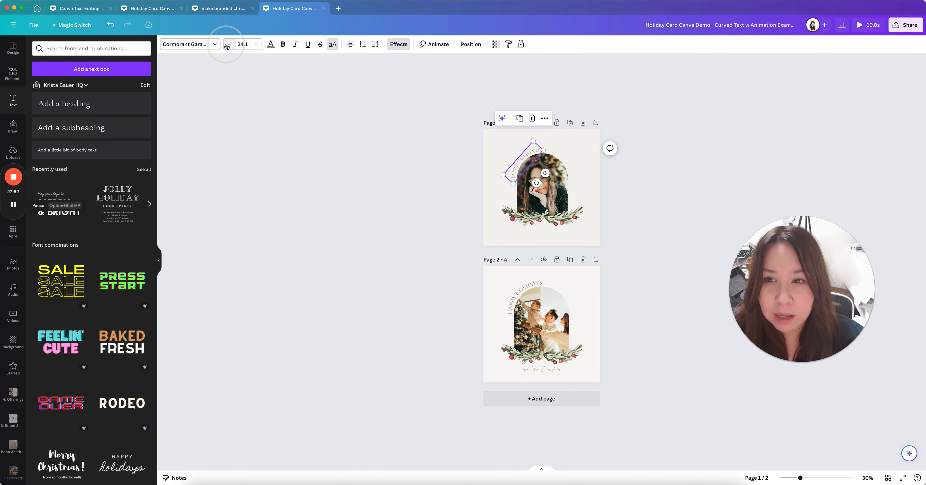
pyautogui.click(688, 152)
pyautogui.click(568, 303)
pyautogui.click(538, 288)
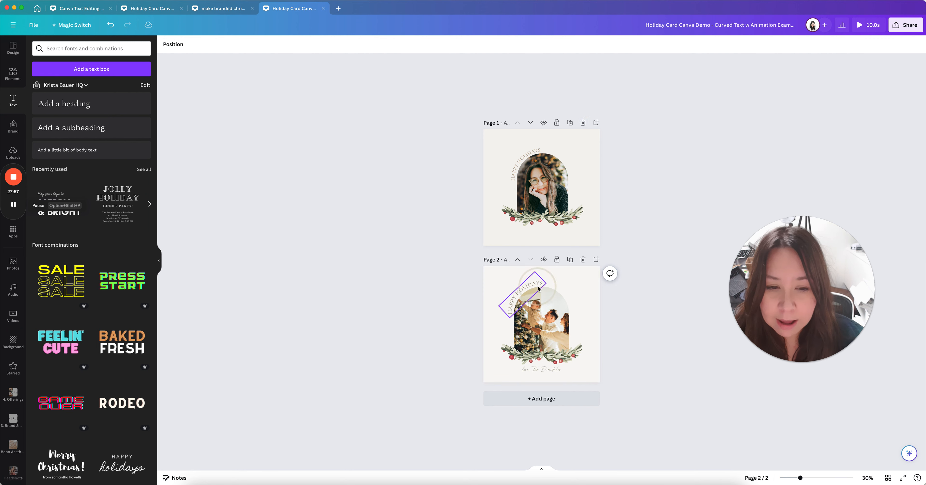
pyautogui.click(808, 478)
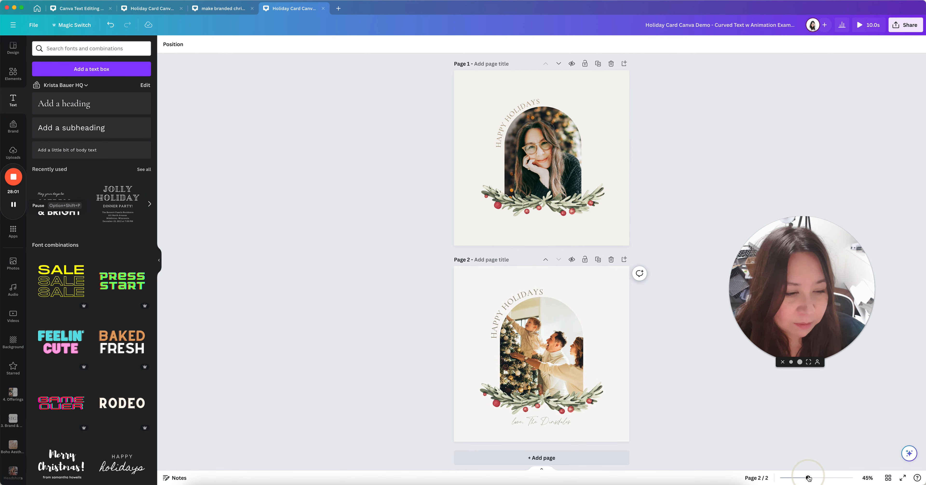
pyautogui.moveTo(808, 477); pyautogui.dragTo(812, 478)
pyautogui.click(690, 360)
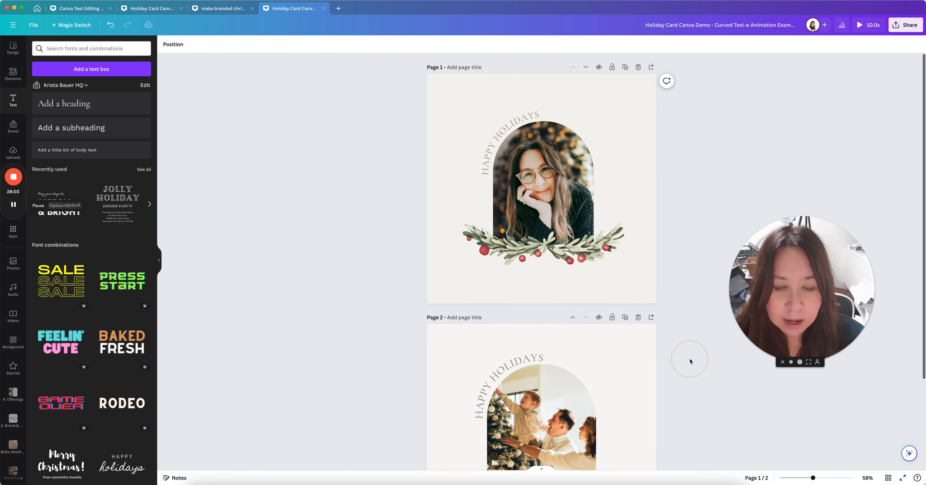
pyautogui.click(508, 130)
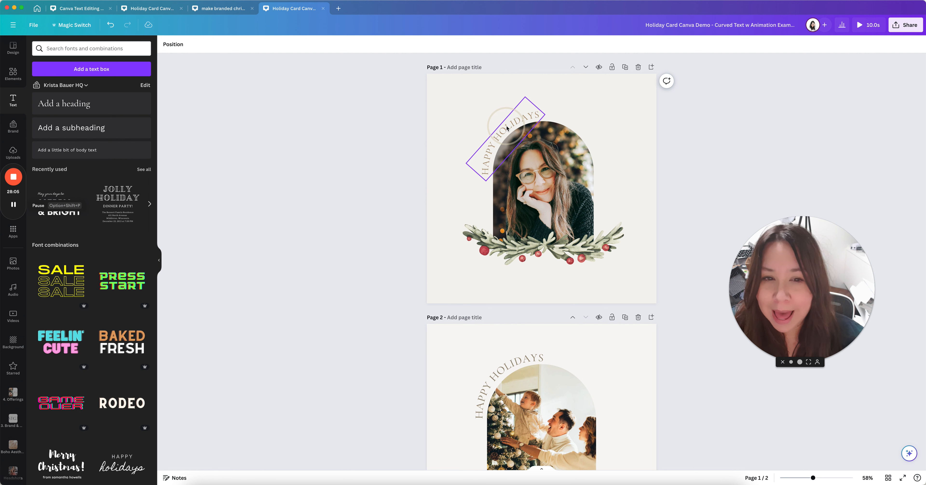
# Preview Pan, Fade, Breathe and Wipe on the curved text, then apply Typewriter
pyautogui.click(506, 128)
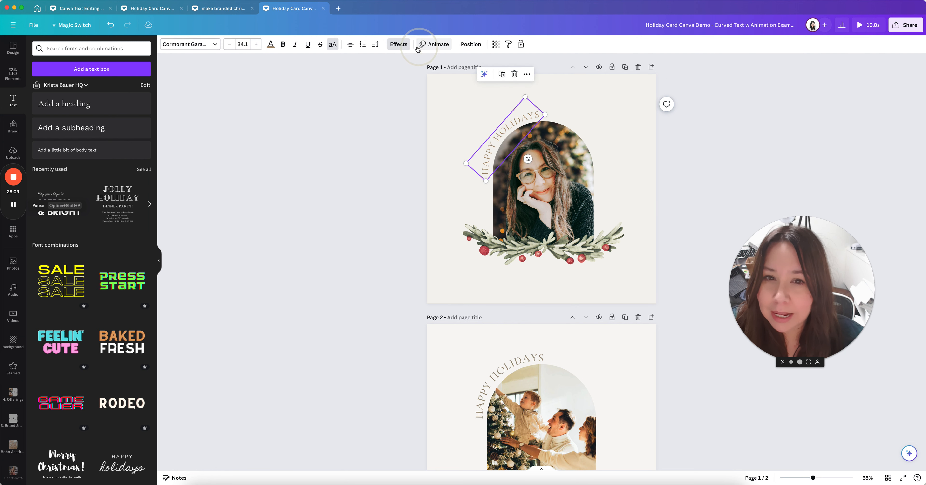
pyautogui.click(432, 45)
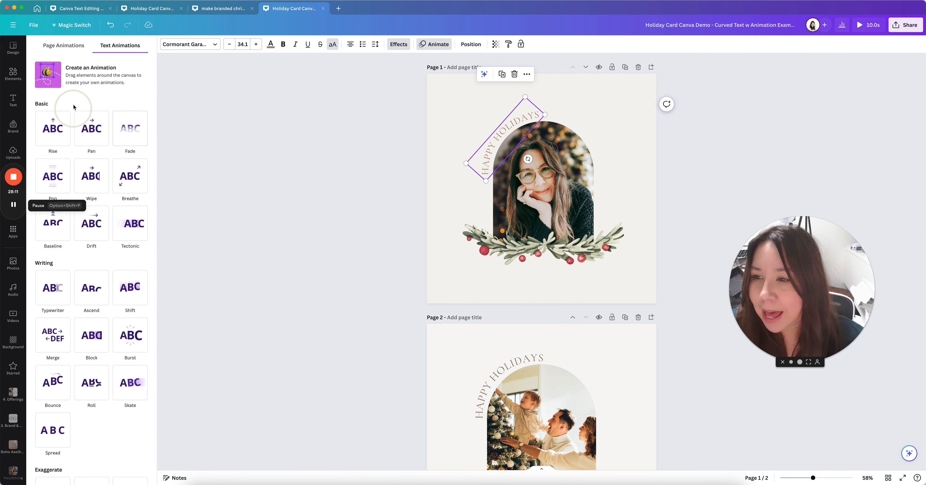
pyautogui.click(92, 133)
pyautogui.click(130, 131)
pyautogui.click(130, 175)
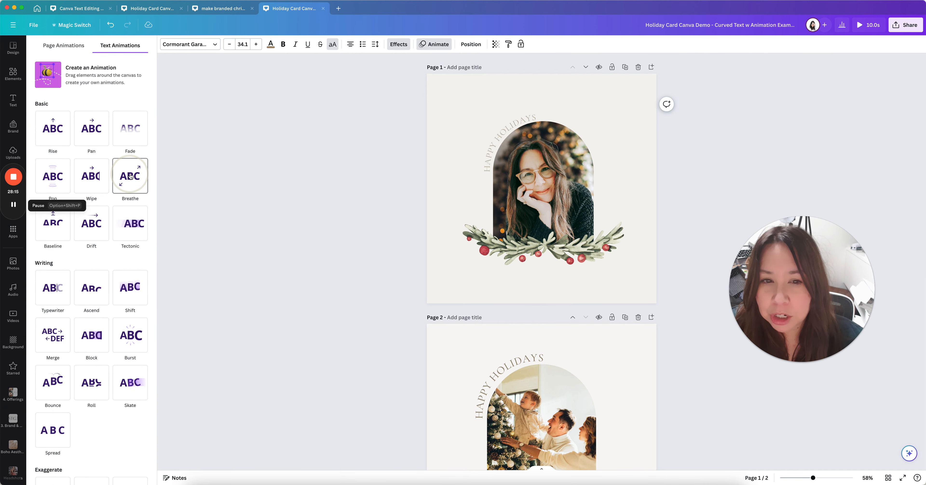
pyautogui.click(100, 181)
pyautogui.click(91, 133)
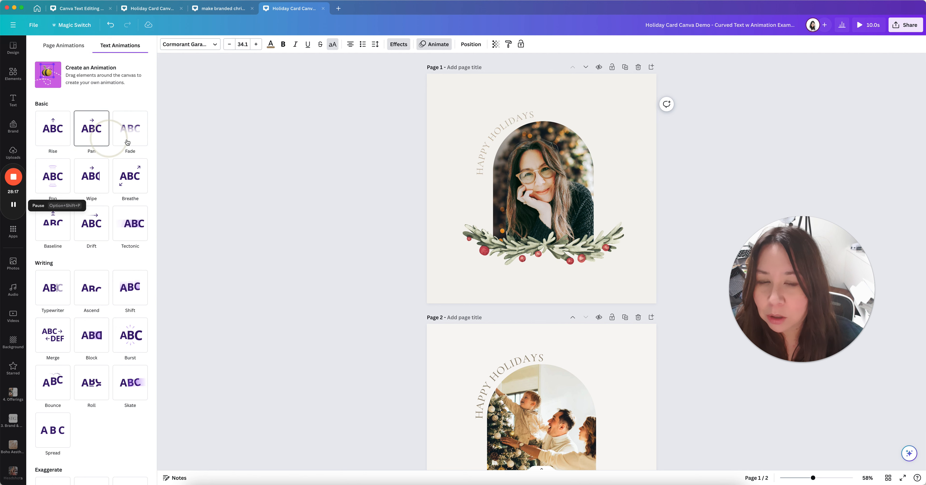
pyautogui.click(140, 141)
pyautogui.click(59, 290)
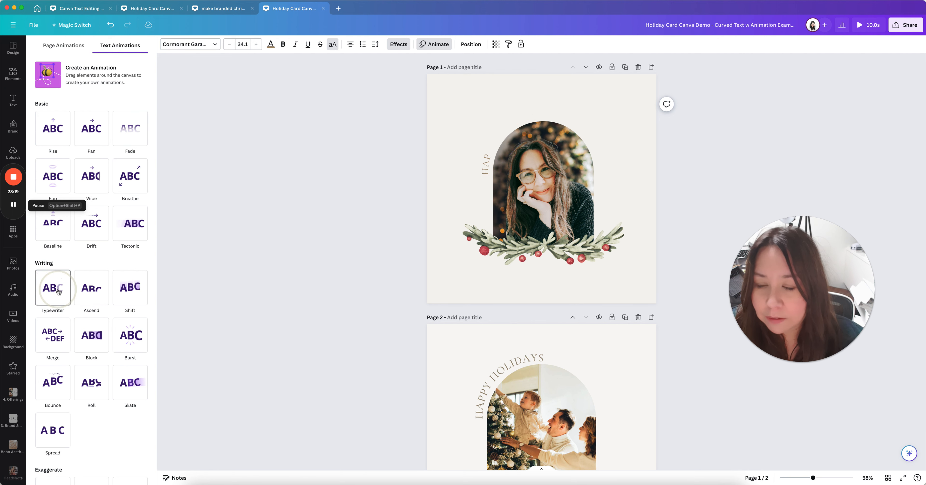
# Set the Typewriter speed to just above the slowest setting
pyautogui.scroll(-2, 64, 324)
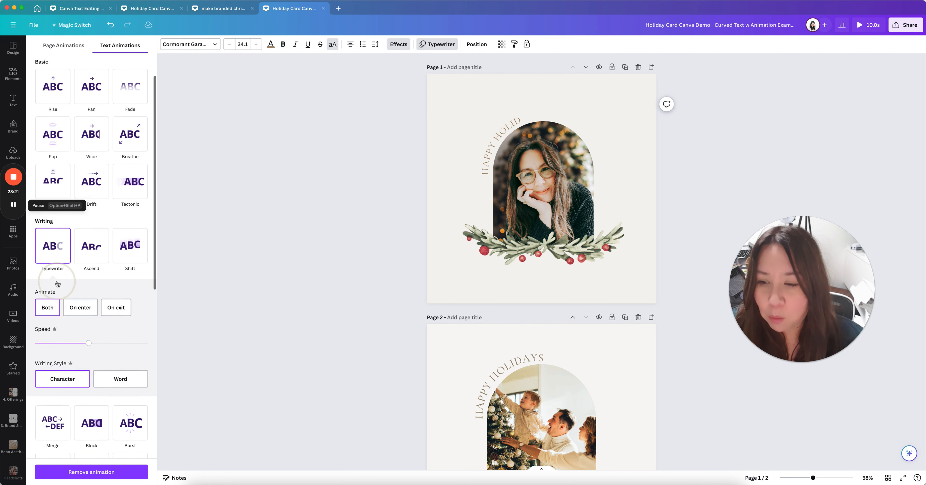
pyautogui.click(64, 341)
pyautogui.click(44, 330)
pyautogui.click(43, 331)
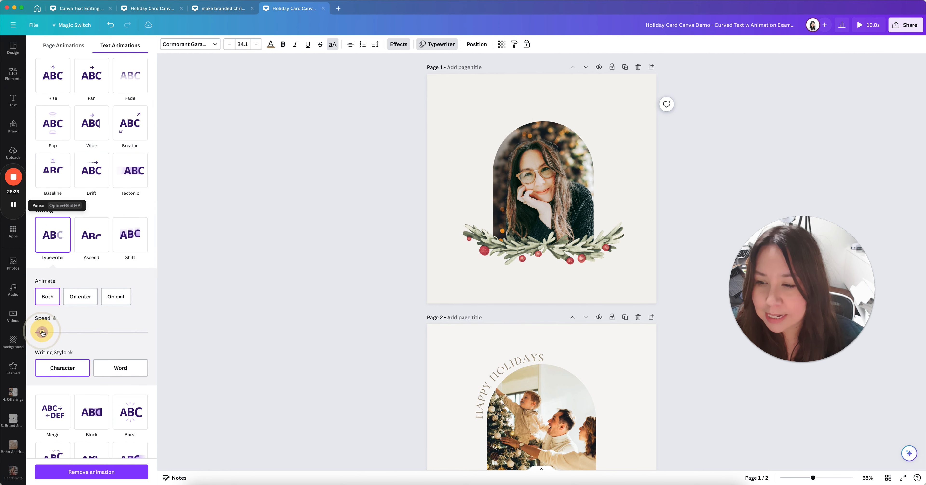
pyautogui.click(132, 332)
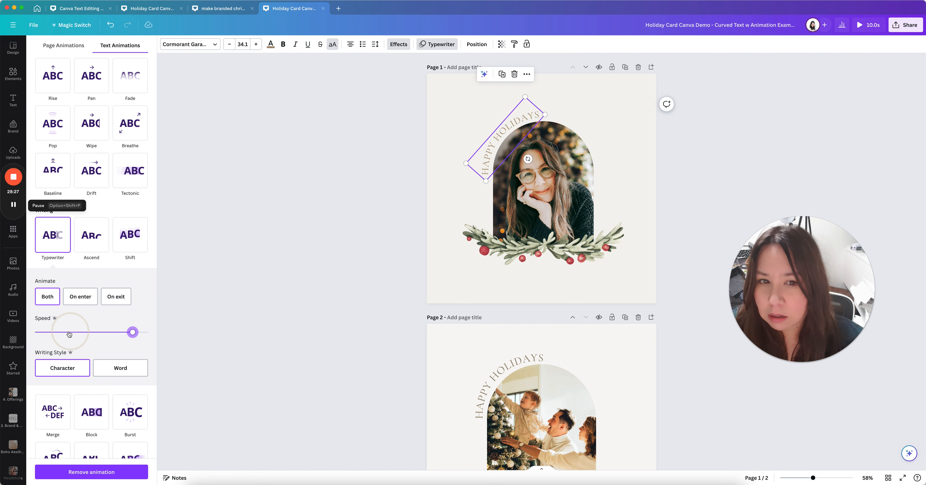
pyautogui.click(43, 331)
pyautogui.click(50, 332)
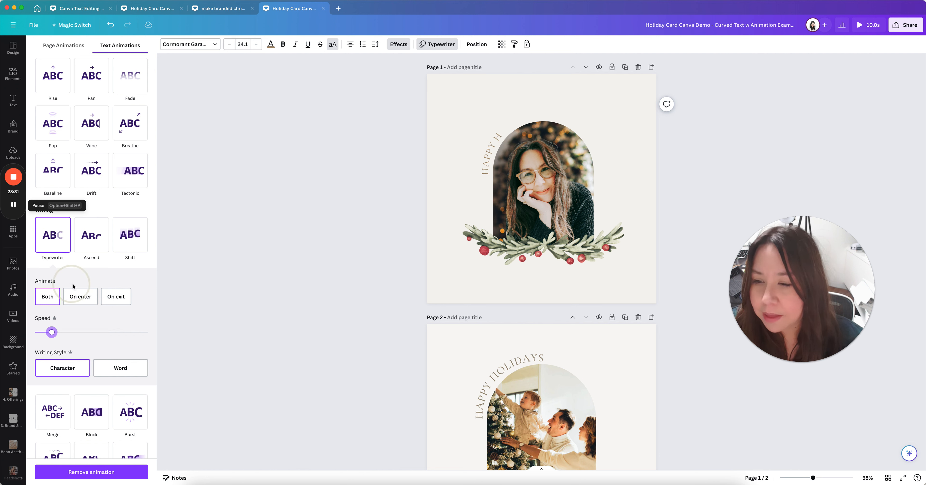
# Keep the animation on Both enter and exit after trying Enter and Exit alone
pyautogui.click(86, 298)
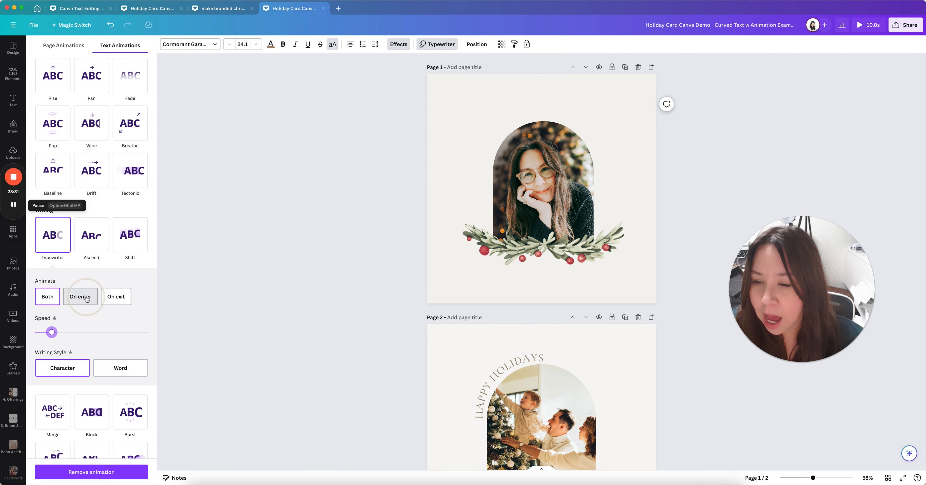
pyautogui.click(108, 298)
pyautogui.click(60, 299)
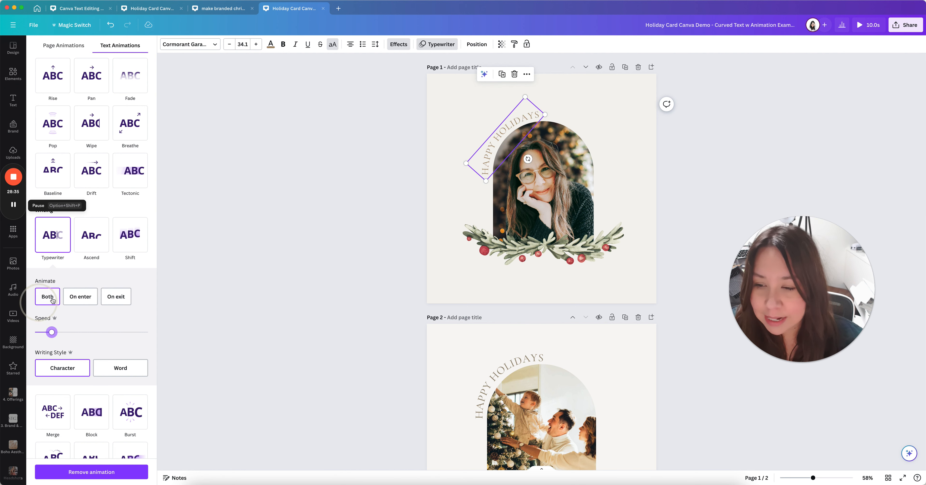
pyautogui.scroll(-2, 145, 321)
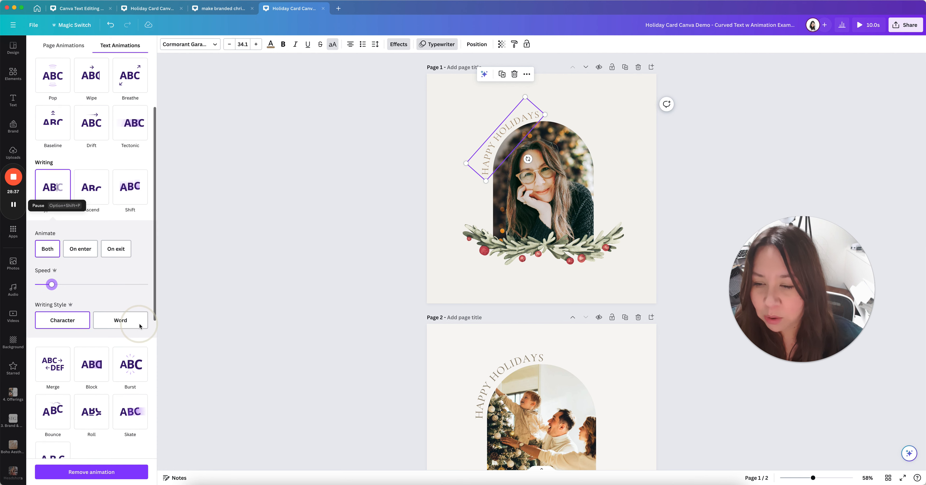
pyautogui.click(119, 318)
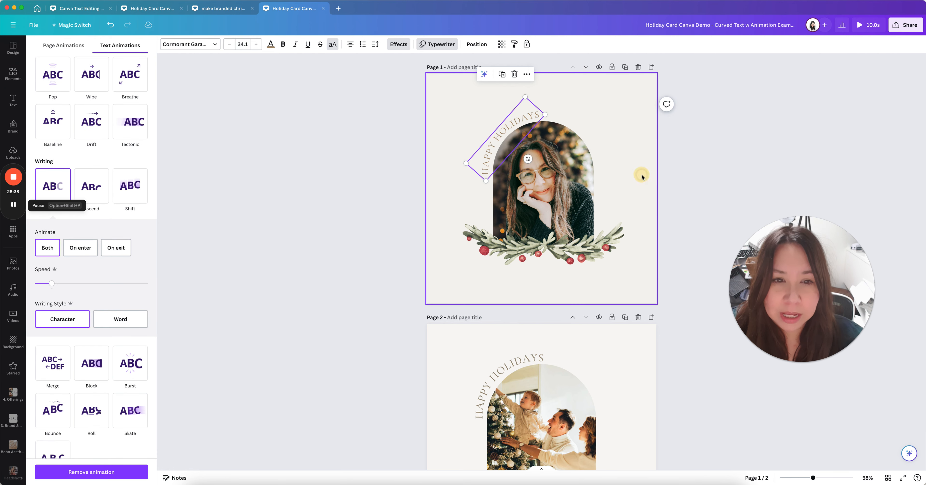
pyautogui.click(638, 181)
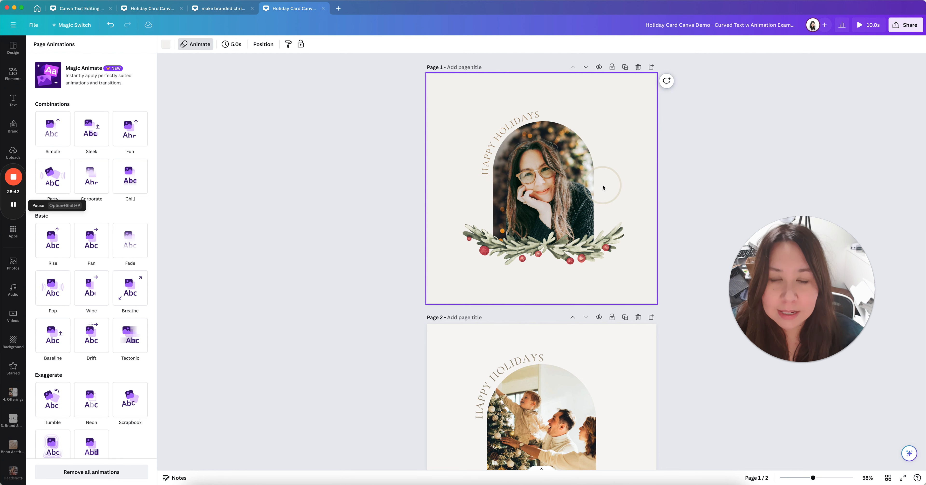
pyautogui.click(905, 24)
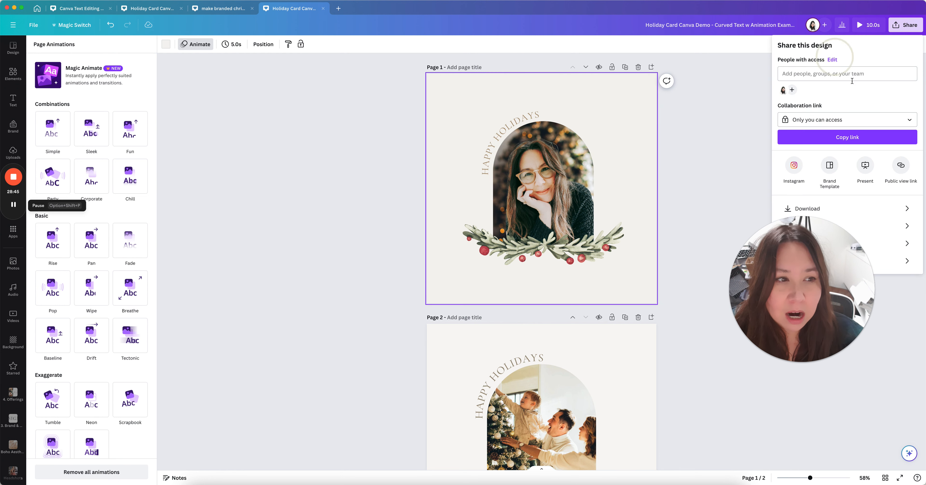
pyautogui.click(814, 208)
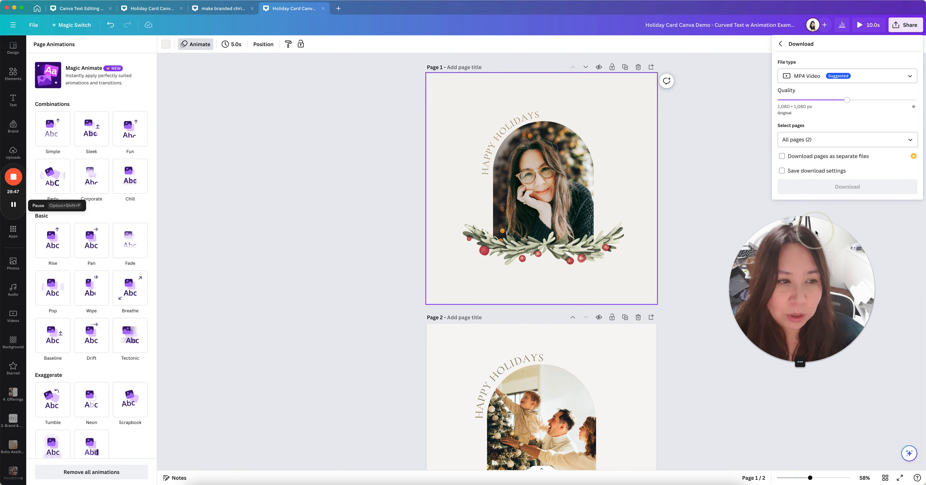
pyautogui.click(807, 79)
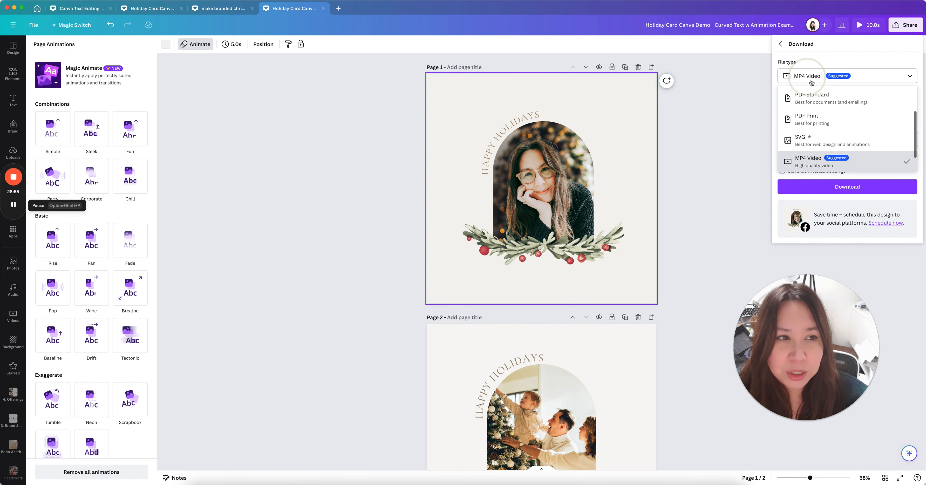
pyautogui.scroll(-3, 805, 144)
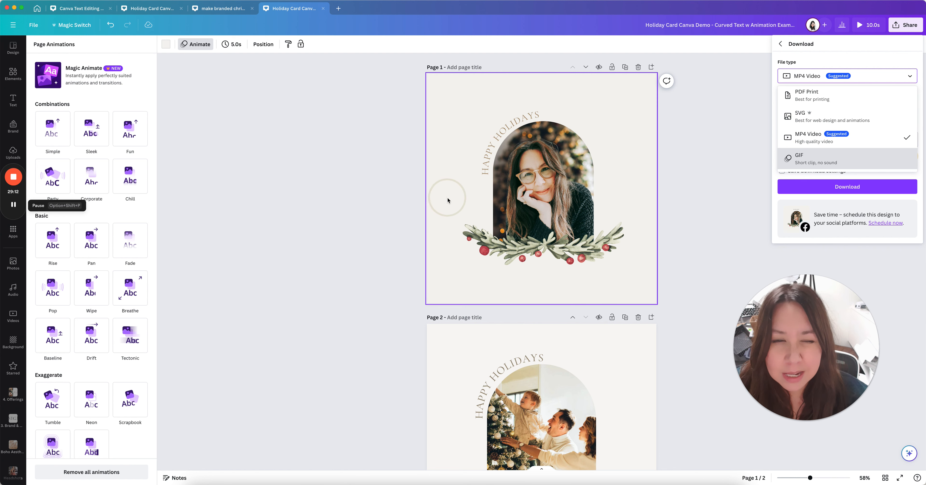
pyautogui.scroll(-3, 447, 198)
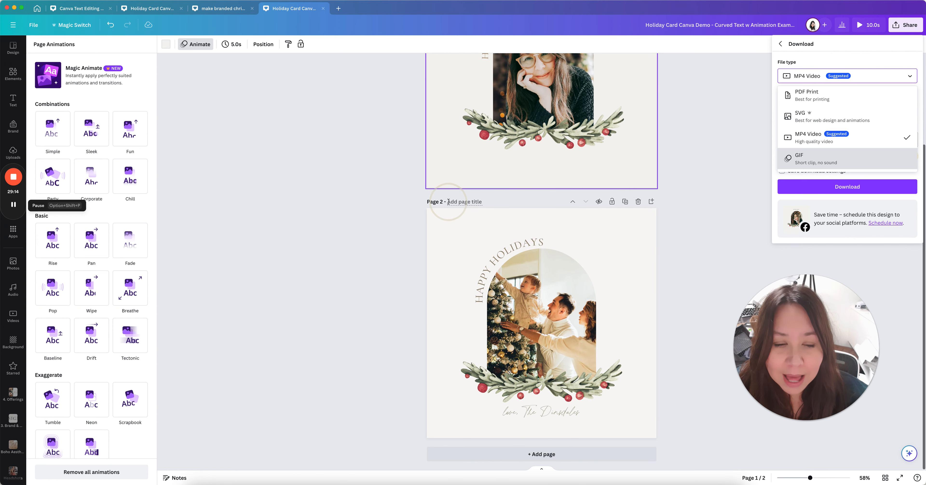
pyautogui.scroll(1, 503, 189)
pyautogui.click(588, 215)
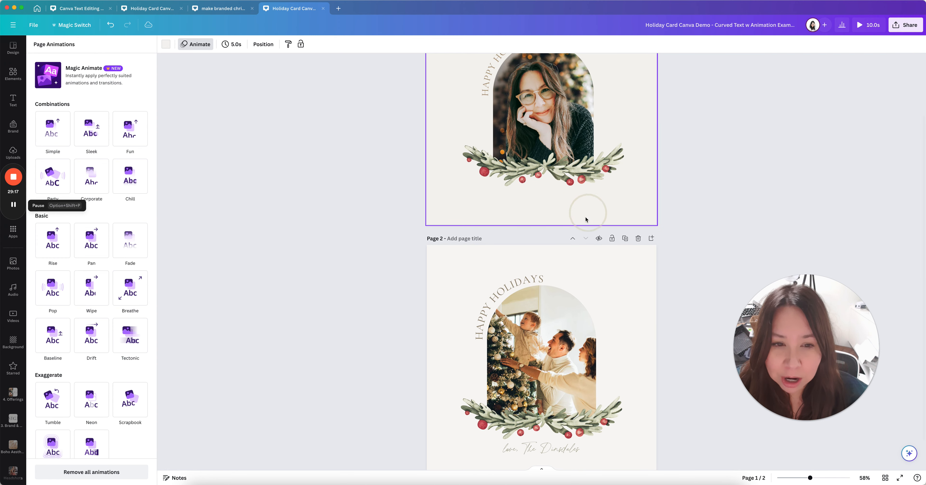
pyautogui.scroll(2, 543, 284)
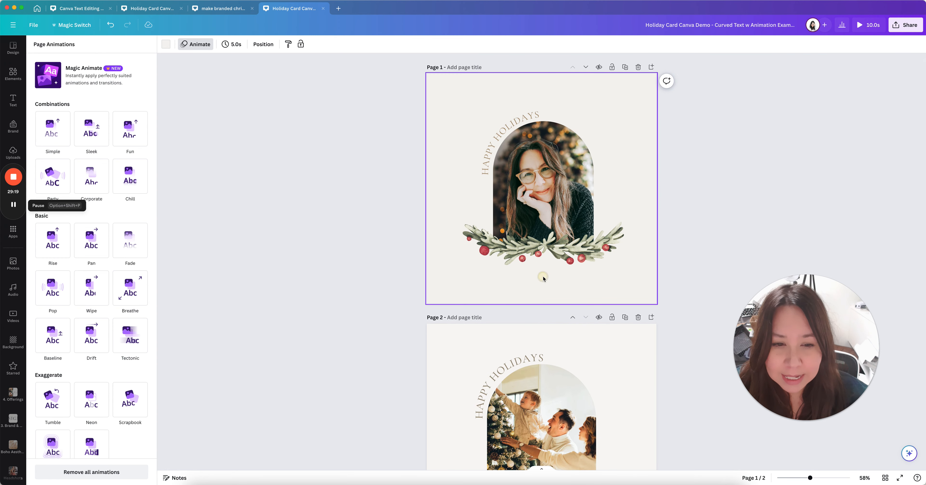
# Add a heading text box and centre it below the garland on page 1
pyautogui.click(13, 100)
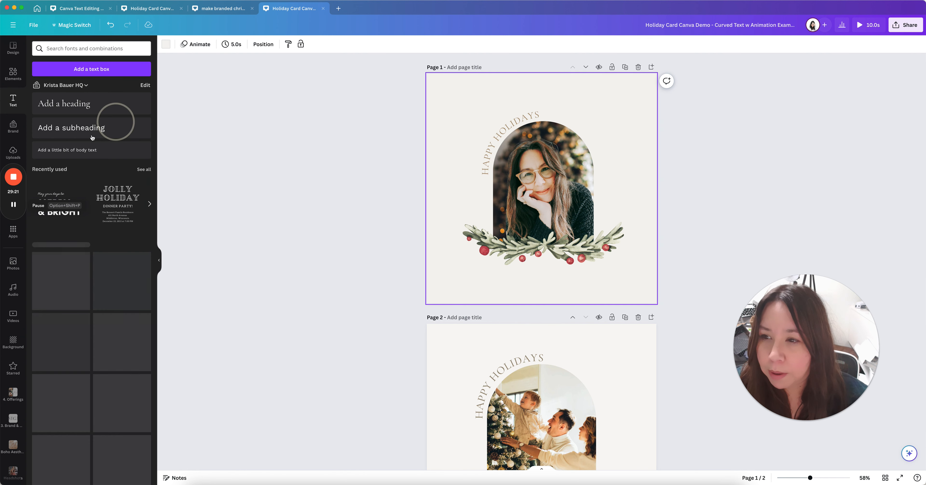
pyautogui.click(74, 103)
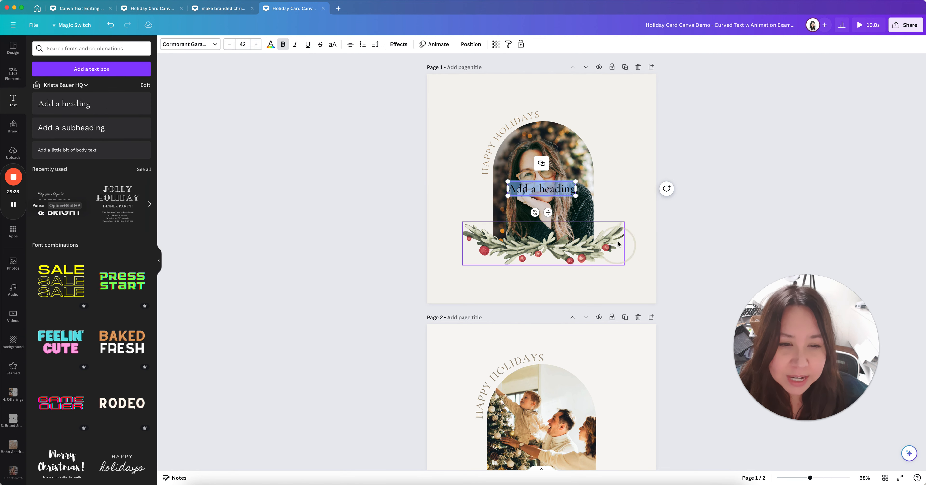
pyautogui.click(626, 183)
pyautogui.moveTo(556, 190); pyautogui.dragTo(554, 282)
pyautogui.doubleClick(546, 280)
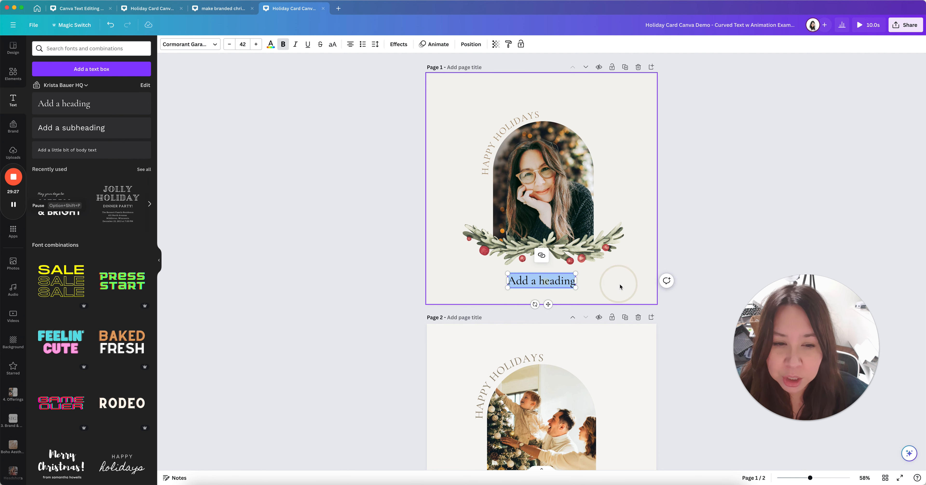
pyautogui.scroll(-5, 620, 286)
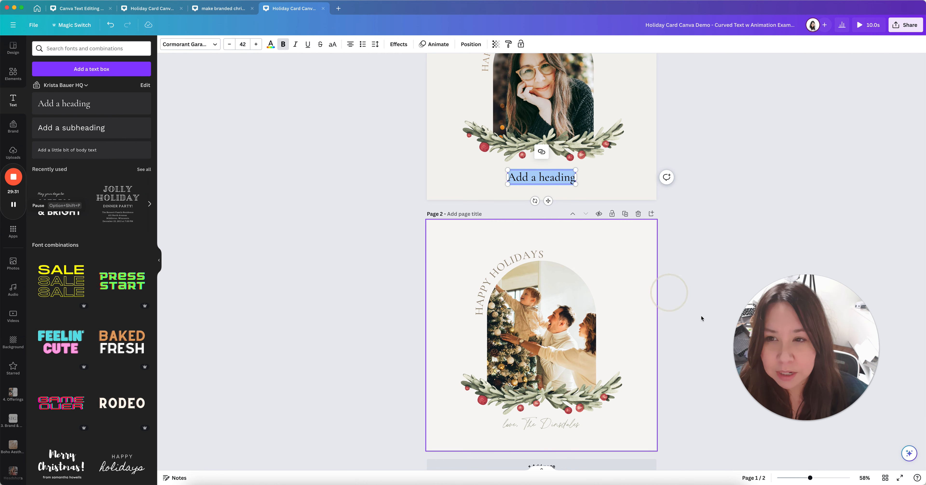
pyautogui.scroll(4, 485, 287)
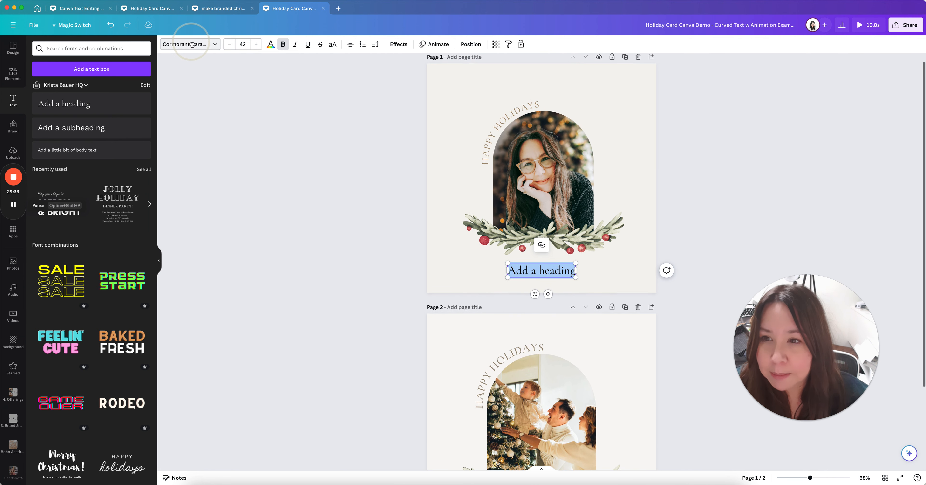
# Browse the full font list and the Handwriting fonts for the heading
pyautogui.click(185, 44)
pyautogui.click(104, 70)
pyautogui.click(40, 65)
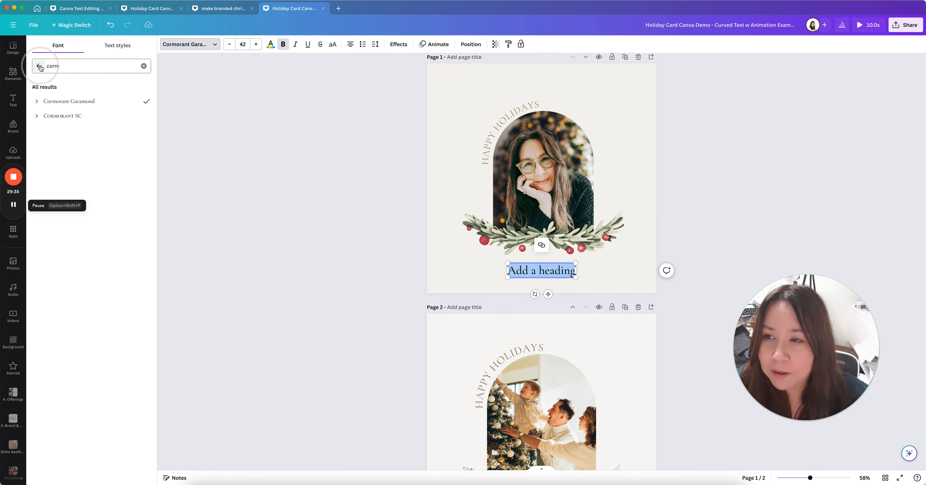
pyautogui.click(48, 101)
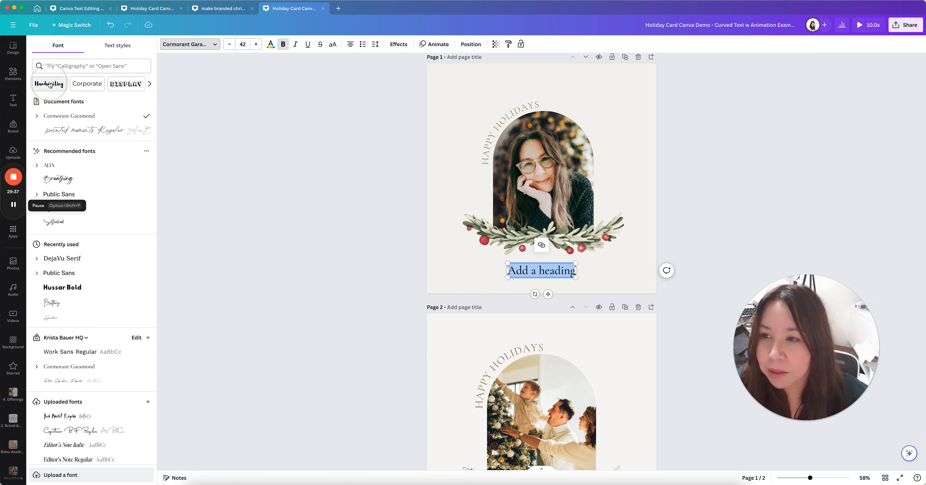
pyautogui.click(51, 89)
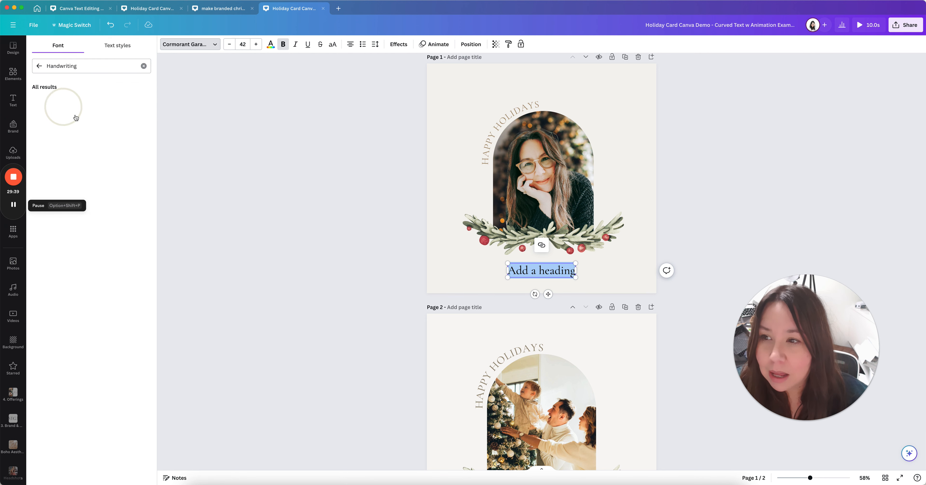
pyautogui.scroll(-3, 134, 174)
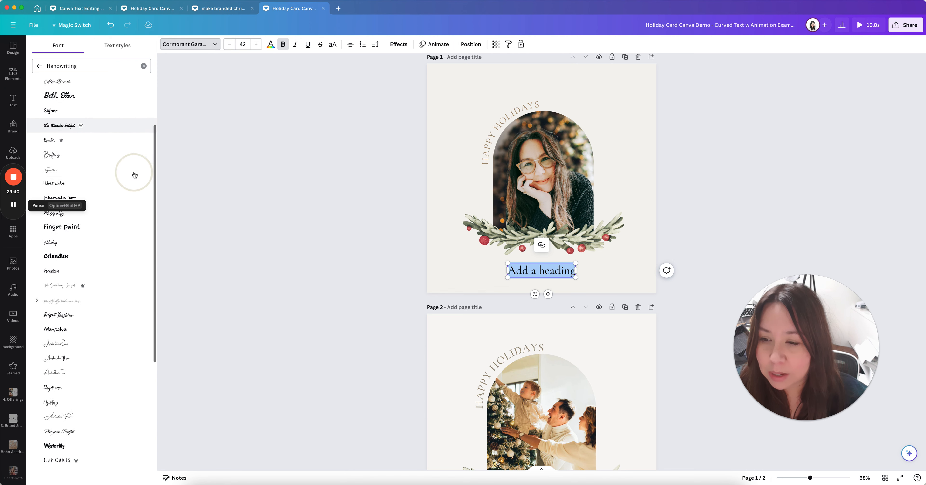
pyautogui.scroll(3, 134, 174)
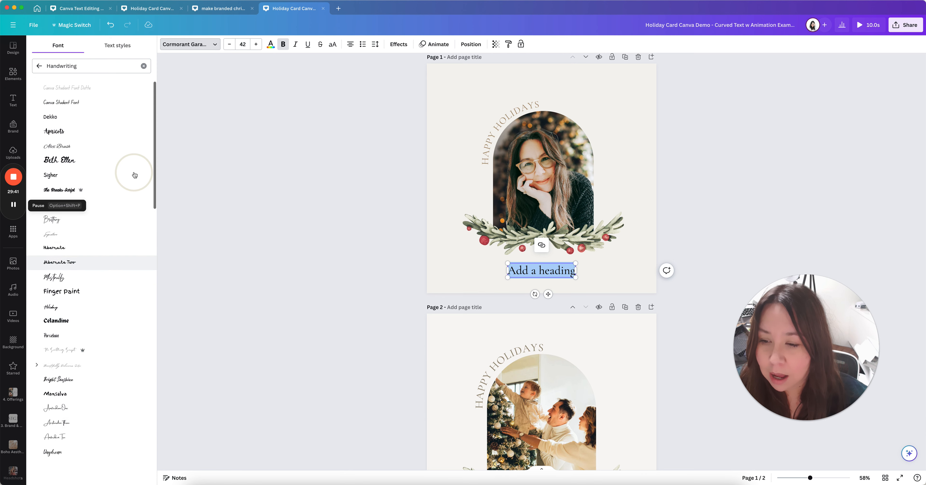
# Search for a script font, then close the font list and deselect the heading
pyautogui.click(39, 65)
pyautogui.click(72, 66)
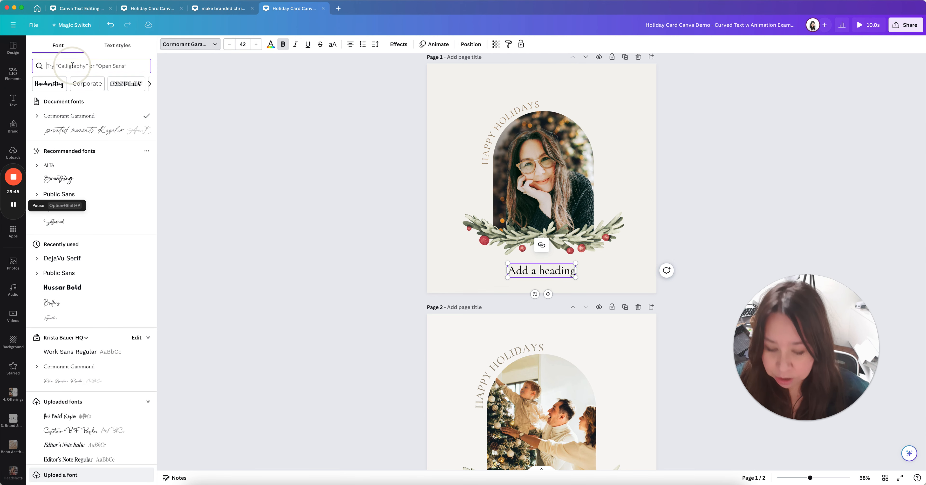
pyautogui.write('script')
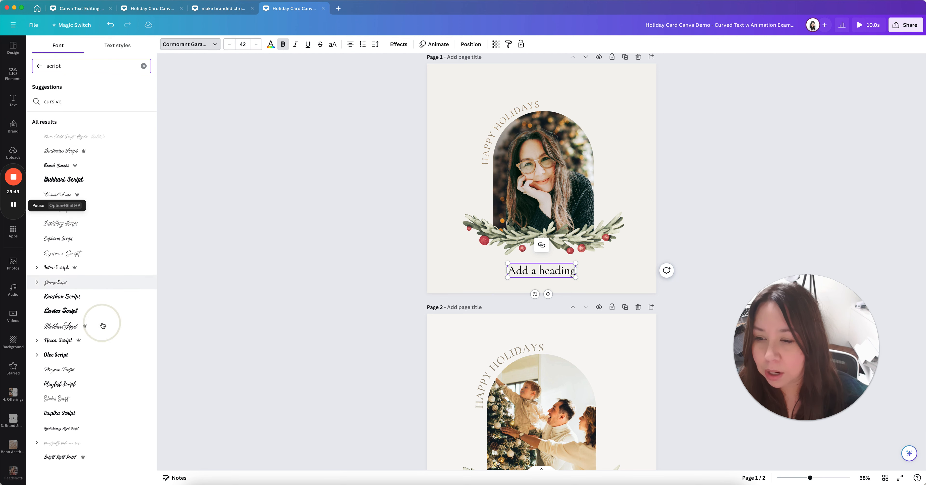
pyautogui.click(39, 65)
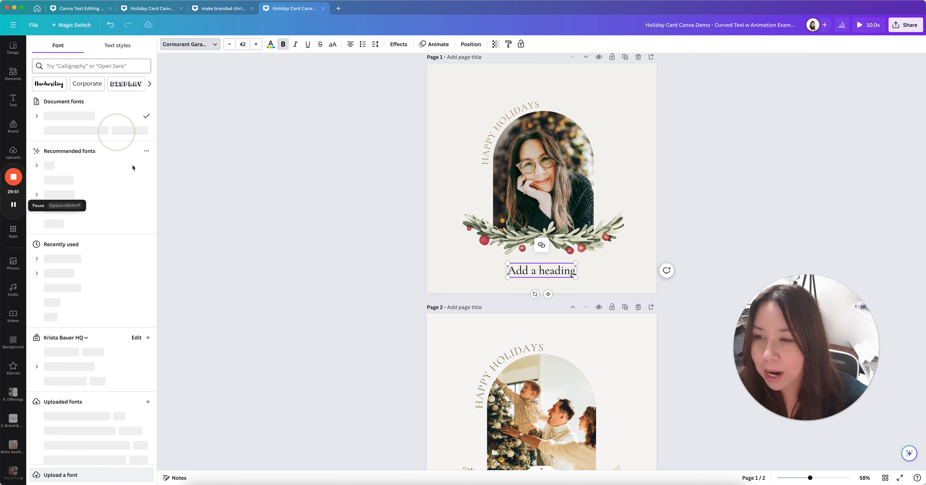
pyautogui.scroll(-2, 106, 315)
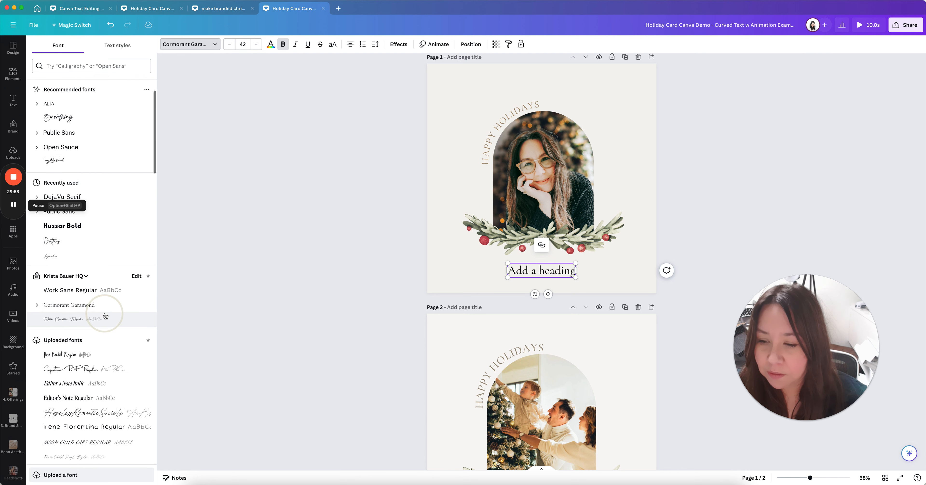
pyautogui.scroll(-4, 105, 315)
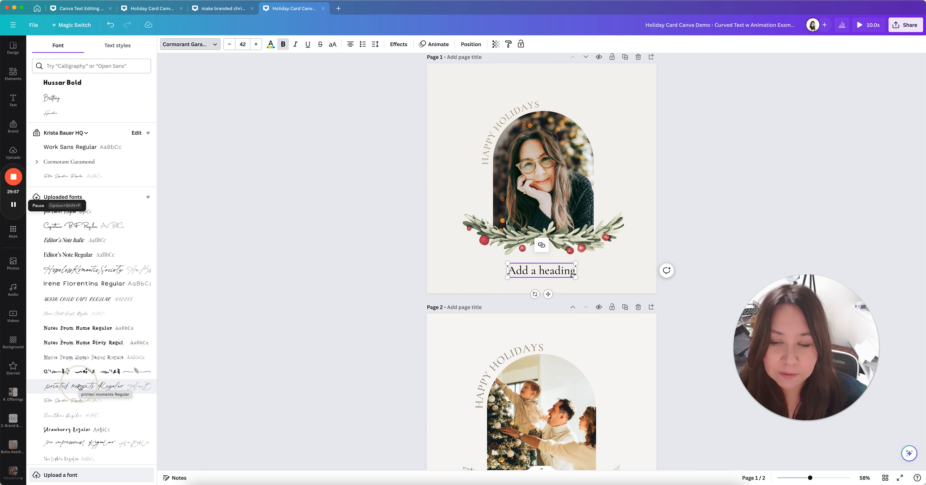
pyautogui.click(618, 270)
pyautogui.scroll(-1, 618, 270)
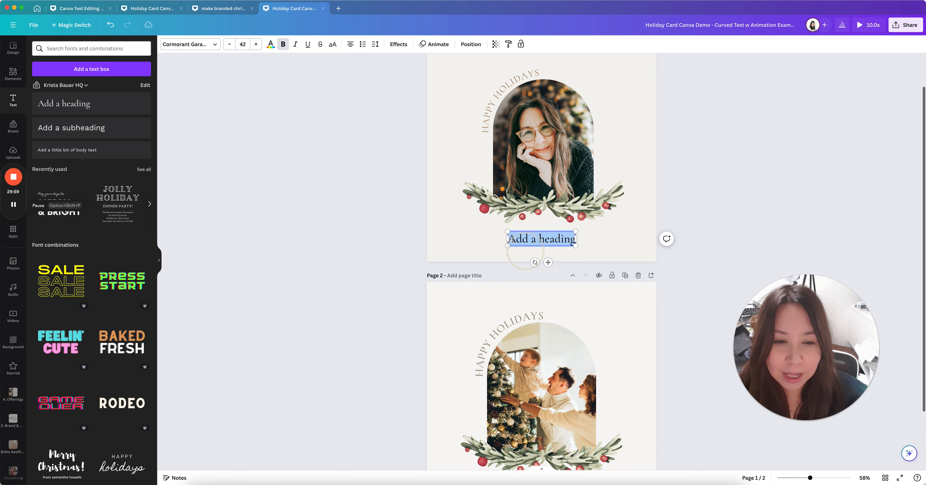
pyautogui.click(610, 251)
pyautogui.scroll(-1, 640, 253)
pyautogui.scroll(-2, 640, 251)
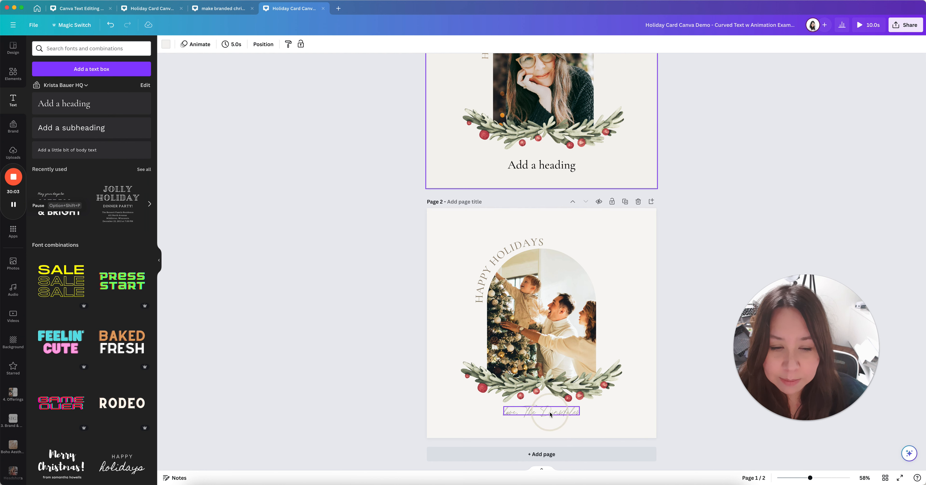
# Copy the script style from page 2's signature line onto the new heading
pyautogui.click(550, 414)
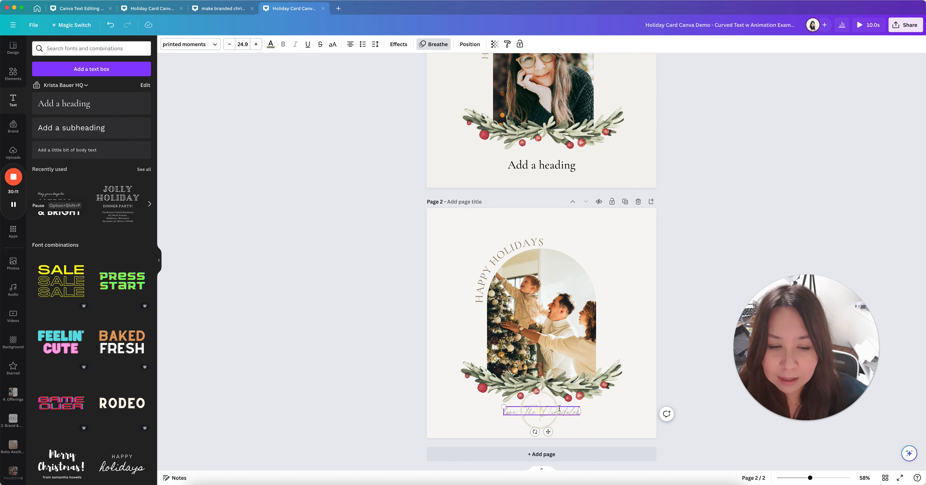
pyautogui.scroll(3, 597, 412)
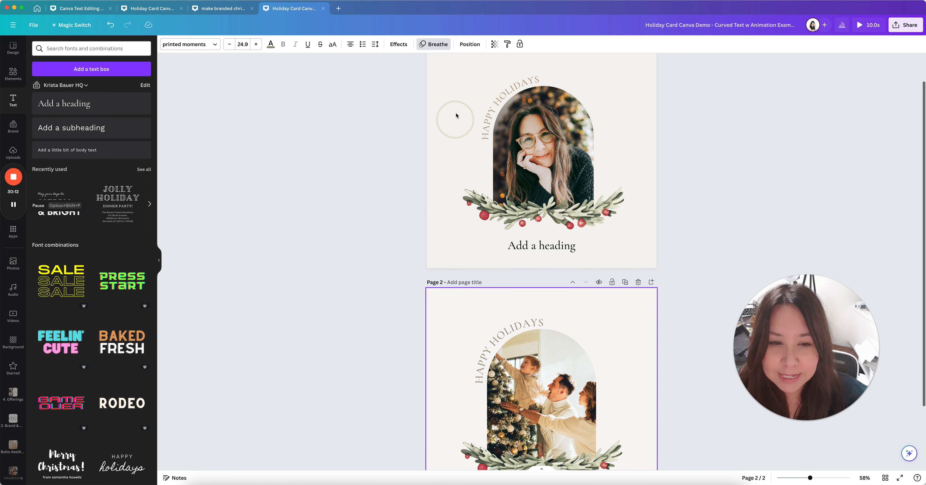
pyautogui.click(507, 45)
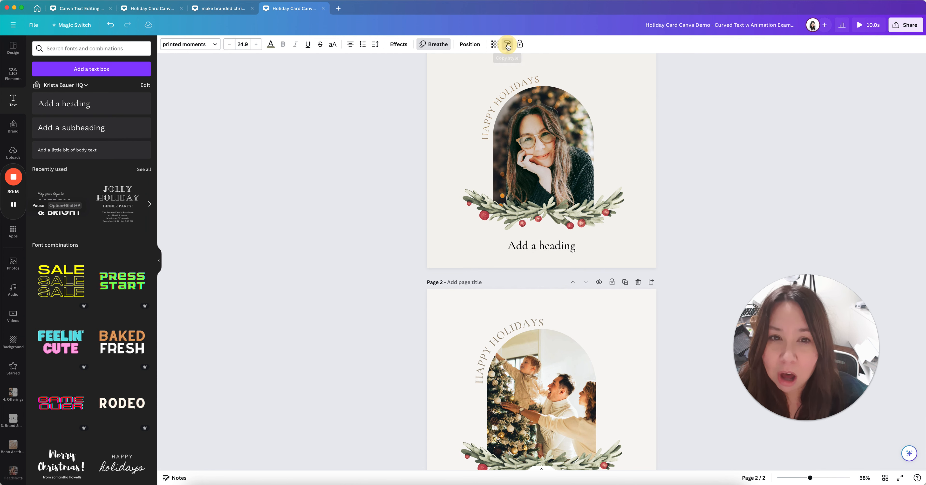
pyautogui.click(530, 246)
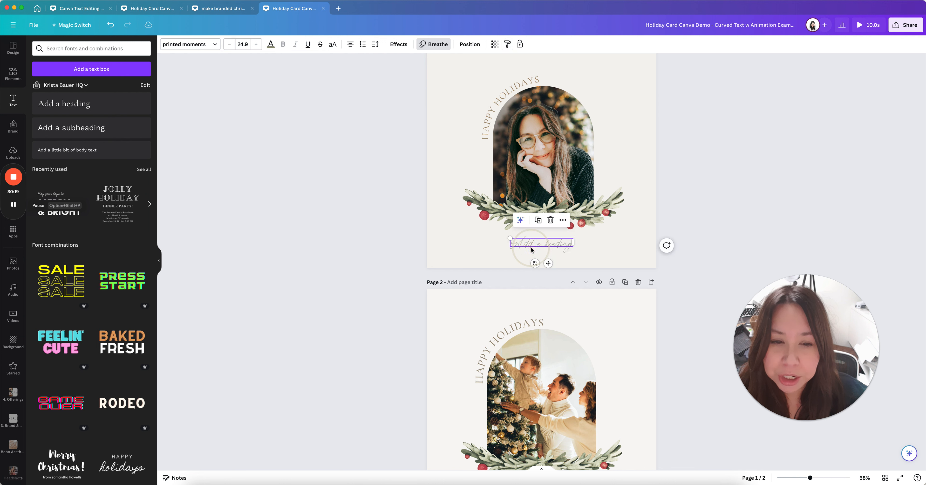
pyautogui.click(649, 251)
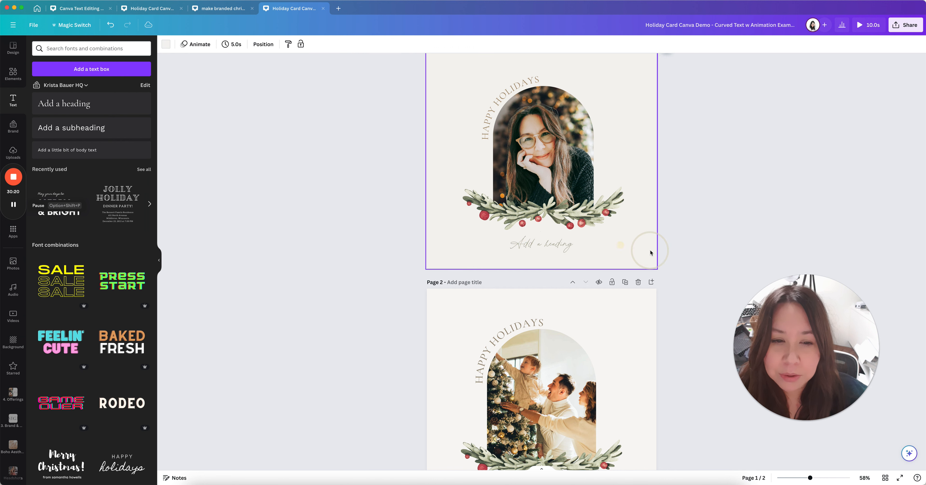
# Replace the placeholder heading text with the sign-off and zoom out to both pages
pyautogui.doubleClick(536, 246)
pyautogui.press('BackSpace')
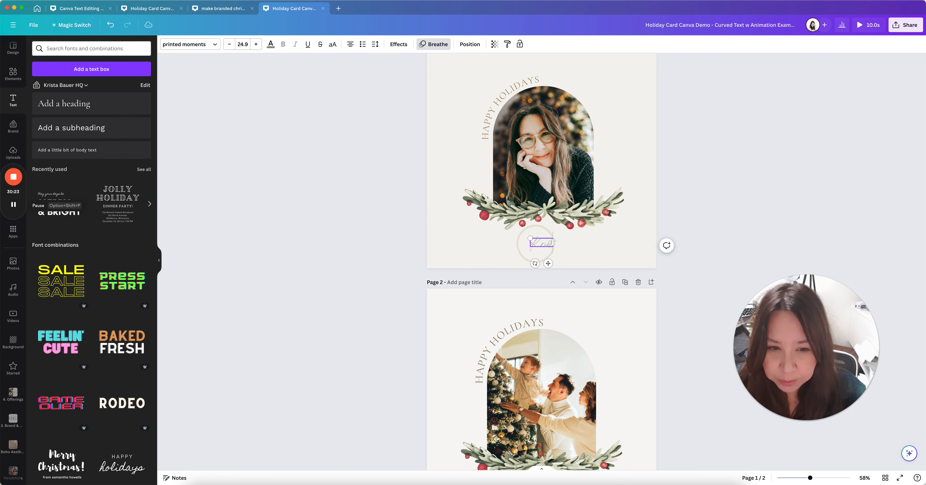
pyautogui.click(618, 162)
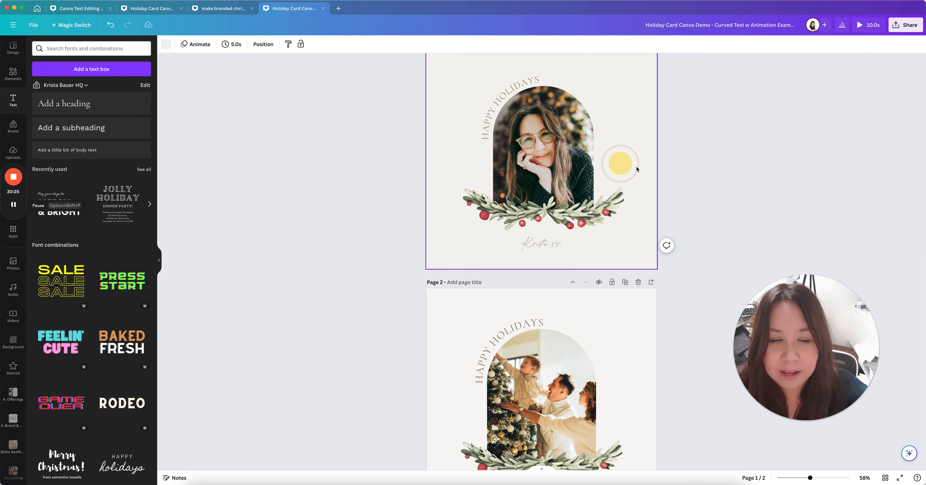
pyautogui.scroll(2, 636, 190)
pyautogui.click(550, 276)
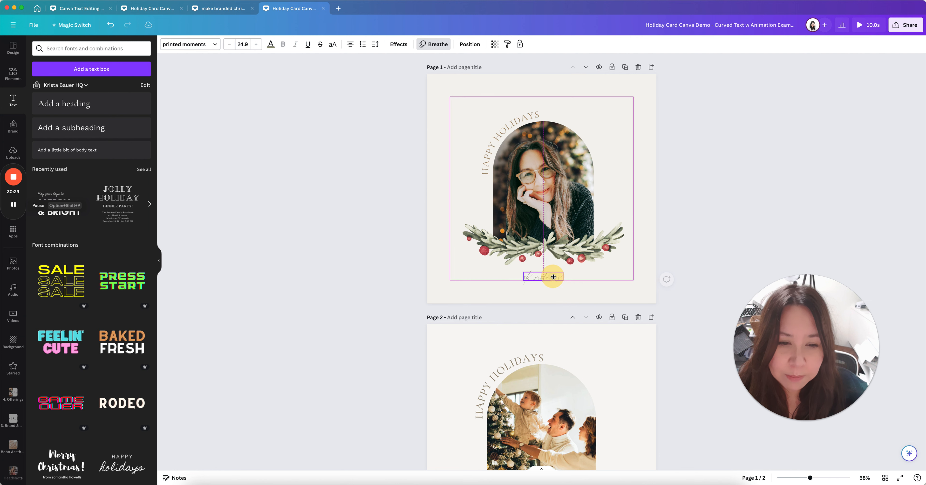
pyautogui.click(602, 291)
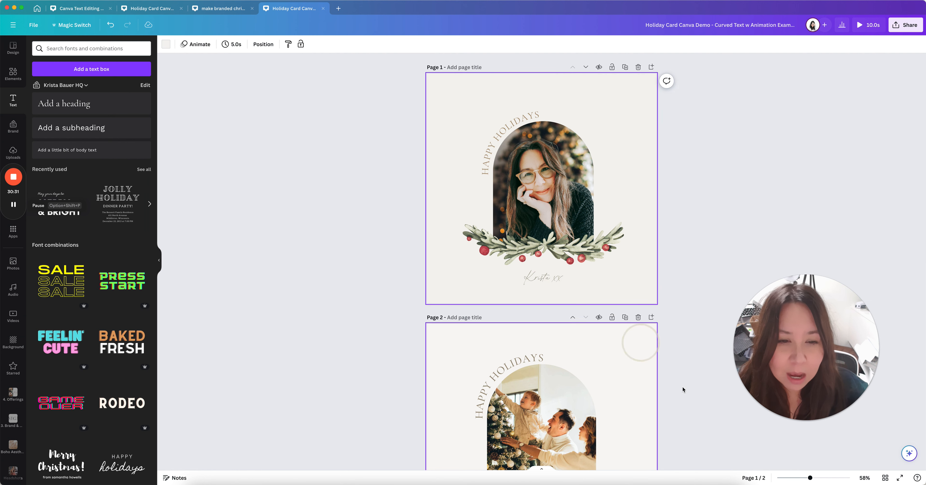
pyautogui.click(793, 477)
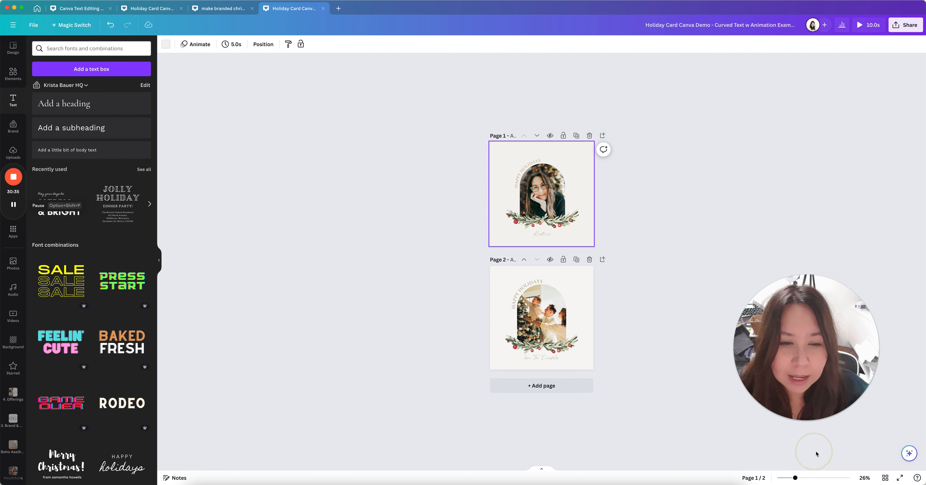
# Marquee-select the photo, curved text, garland and sign-off on page 1 and group them
pyautogui.click(805, 478)
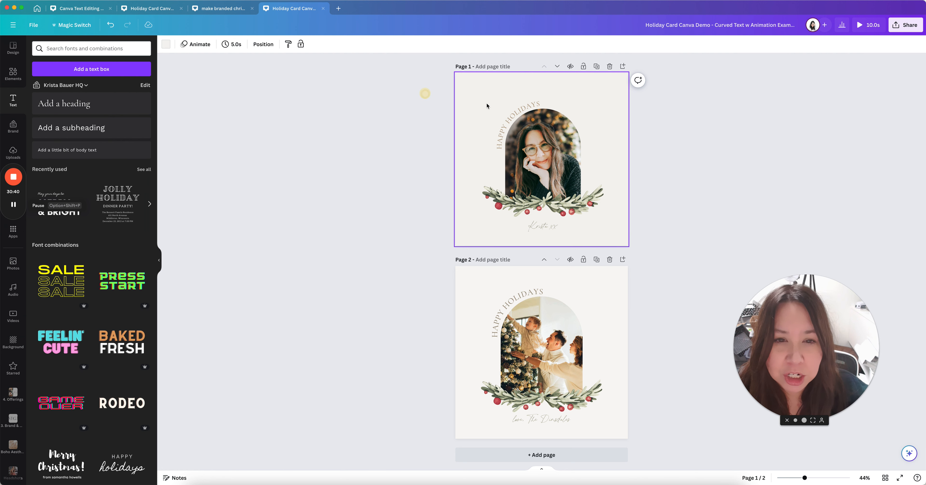
pyautogui.moveTo(425, 92)
pyautogui.mouseDown()
pyautogui.moveTo(585, 150)
pyautogui.moveTo(627, 245)
pyautogui.mouseUp()
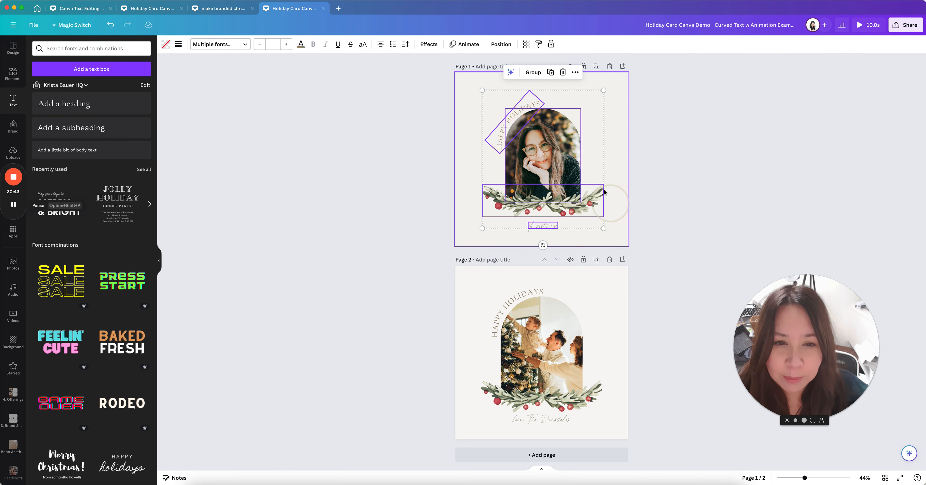
pyautogui.moveTo(546, 154)
pyautogui.mouseDown()
pyautogui.moveTo(540, 148)
pyautogui.moveTo(544, 154)
pyautogui.mouseUp()
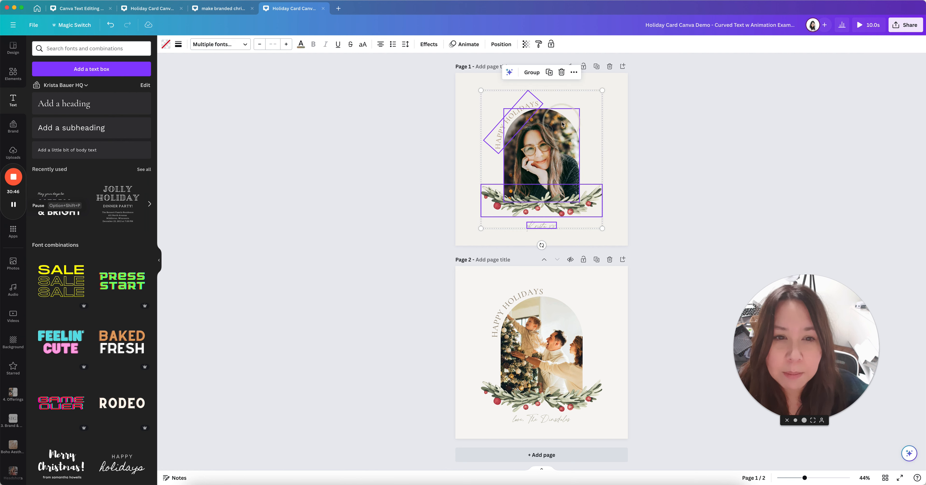
pyautogui.click(534, 74)
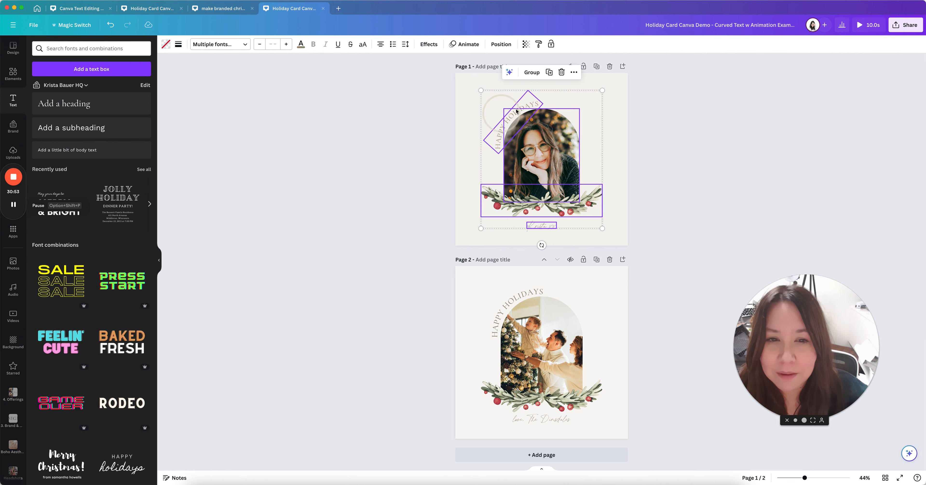
pyautogui.click(533, 74)
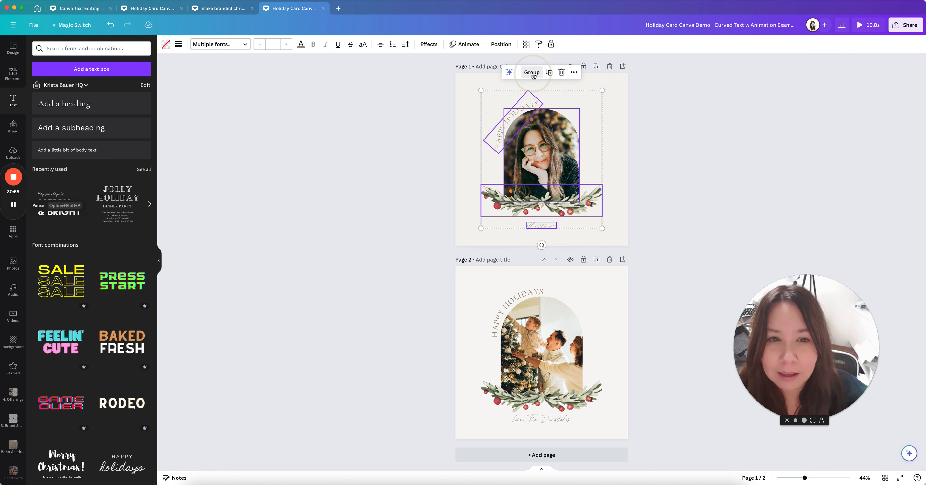
pyautogui.moveTo(551, 153)
pyautogui.mouseDown()
pyautogui.moveTo(552, 165)
pyautogui.moveTo(550, 149)
pyautogui.mouseUp()
pyautogui.click(481, 93)
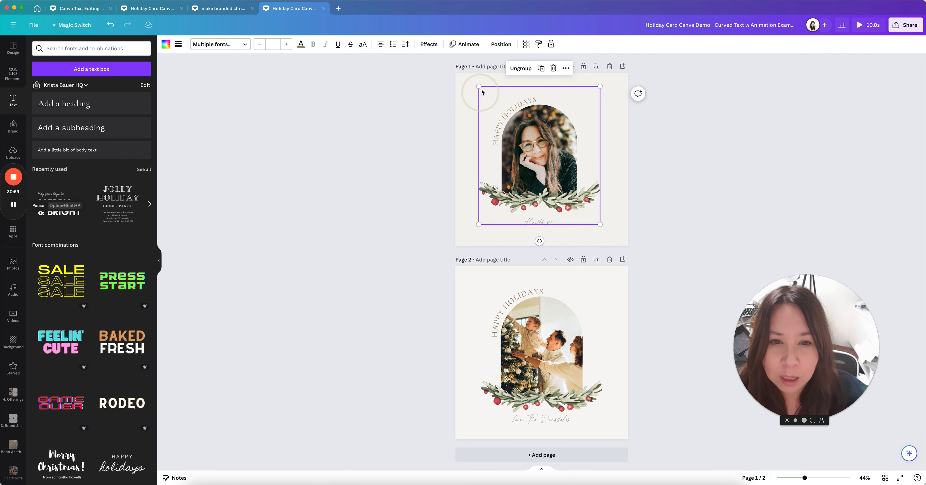
# Enlarge the group slightly from its corner and centre it on page 1
pyautogui.moveTo(502, 112); pyautogui.dragTo(481, 113)
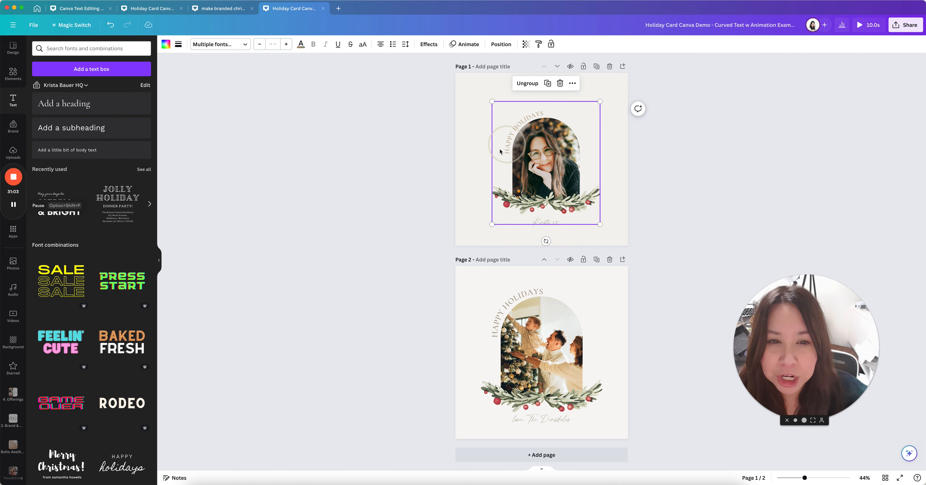
pyautogui.moveTo(607, 223)
pyautogui.mouseDown()
pyautogui.moveTo(607, 210)
pyautogui.moveTo(600, 225)
pyautogui.mouseUp()
pyautogui.moveTo(491, 102); pyautogui.dragTo(485, 93)
pyautogui.moveTo(534, 169)
pyautogui.mouseDown()
pyautogui.moveTo(527, 163)
pyautogui.moveTo(534, 168)
pyautogui.mouseUp()
pyautogui.click(610, 180)
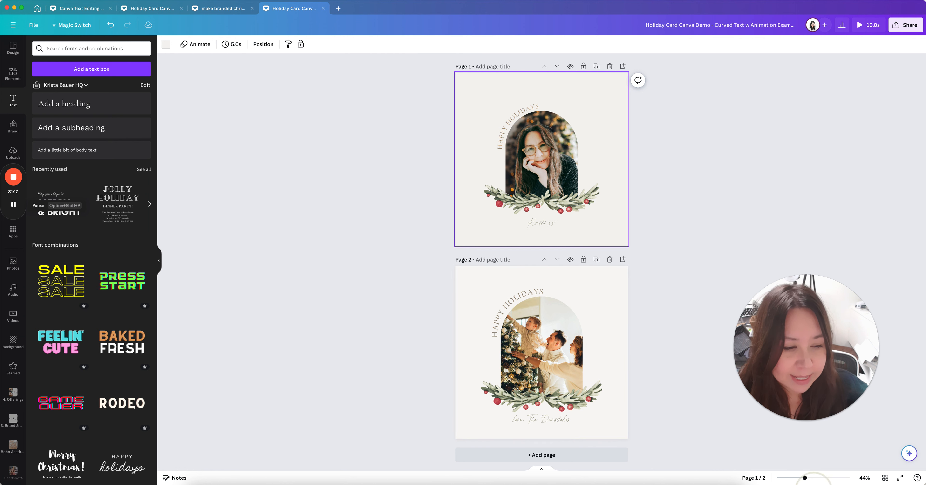
# Toggle Grid view on and off, zoom in to 80%, and make page 1 active
pyautogui.click(885, 479)
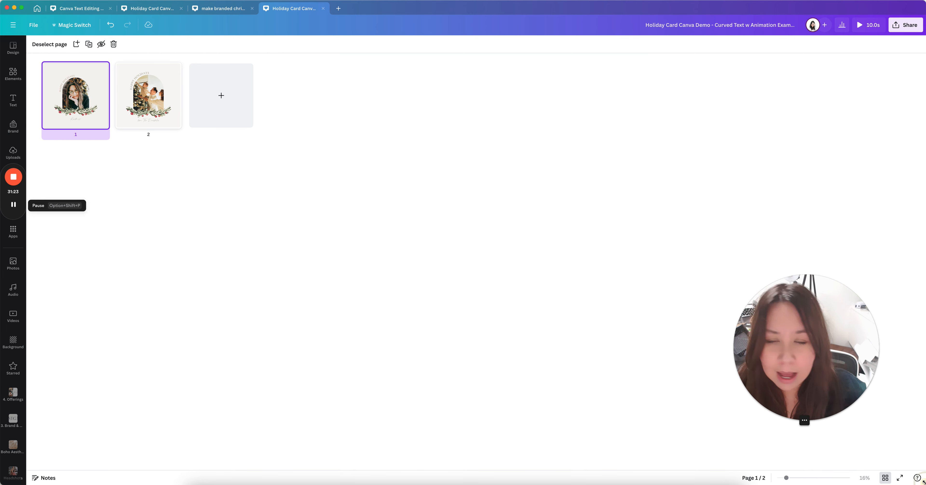
pyautogui.click(885, 478)
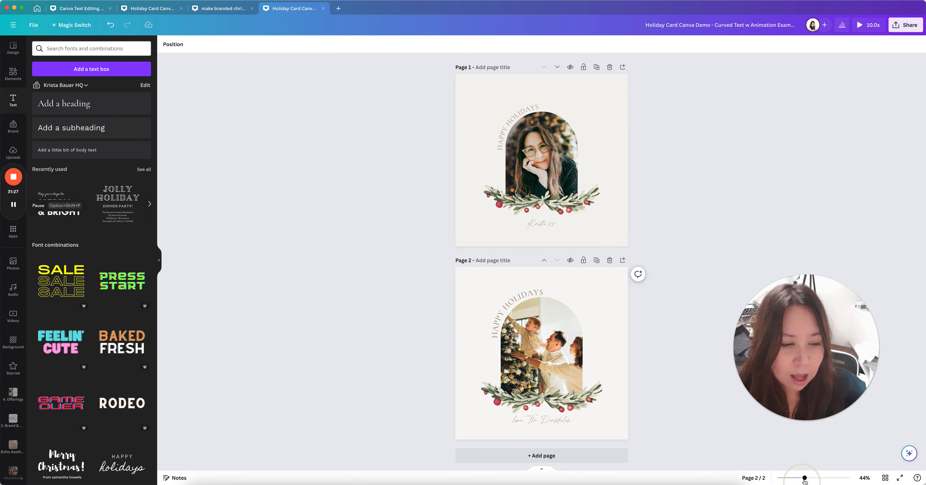
pyautogui.moveTo(807, 480); pyautogui.dragTo(815, 478)
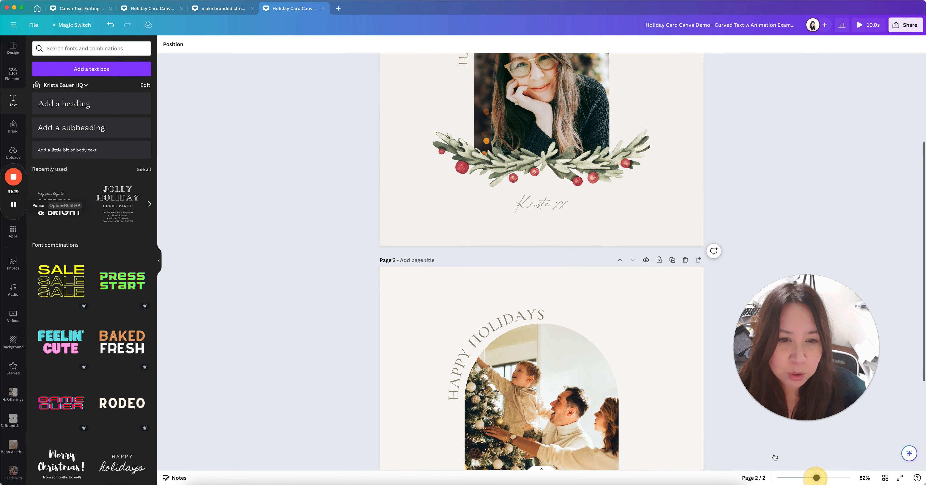
pyautogui.scroll(1, 553, 258)
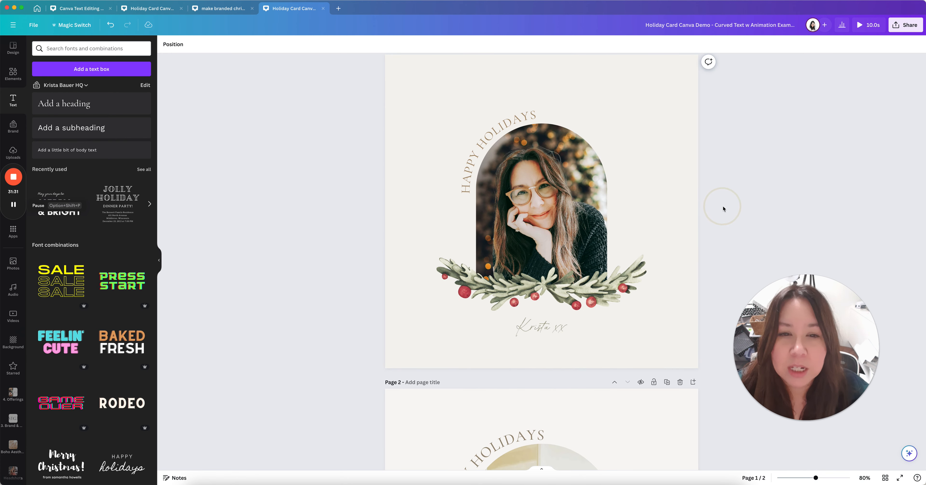
pyautogui.scroll(-5, 704, 225)
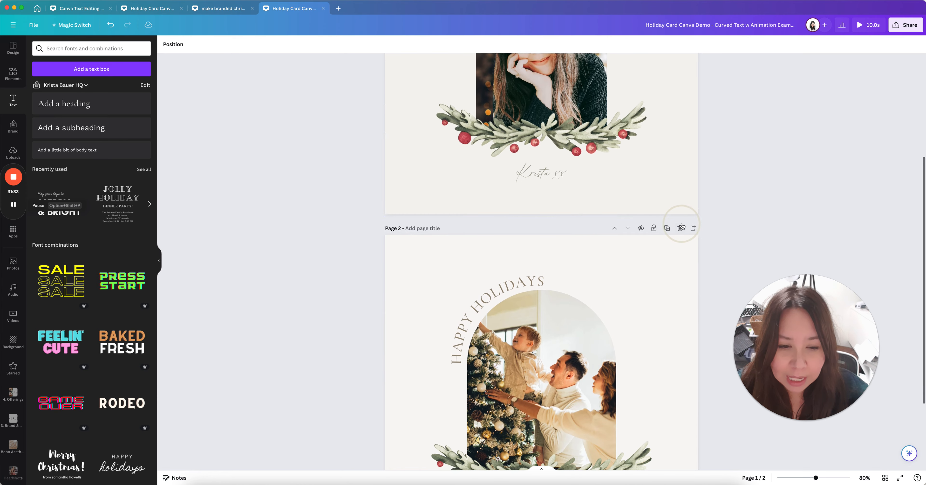
pyautogui.scroll(-4, 683, 224)
pyautogui.scroll(9, 683, 225)
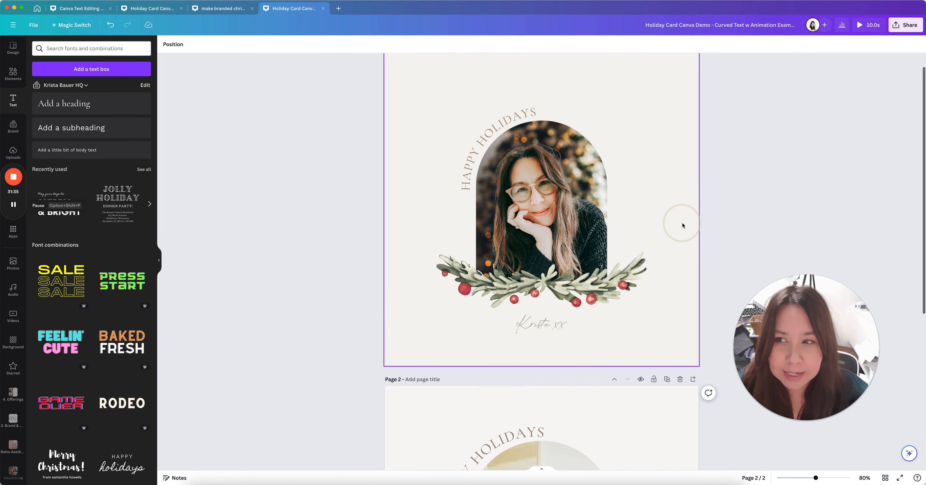
pyautogui.click(683, 226)
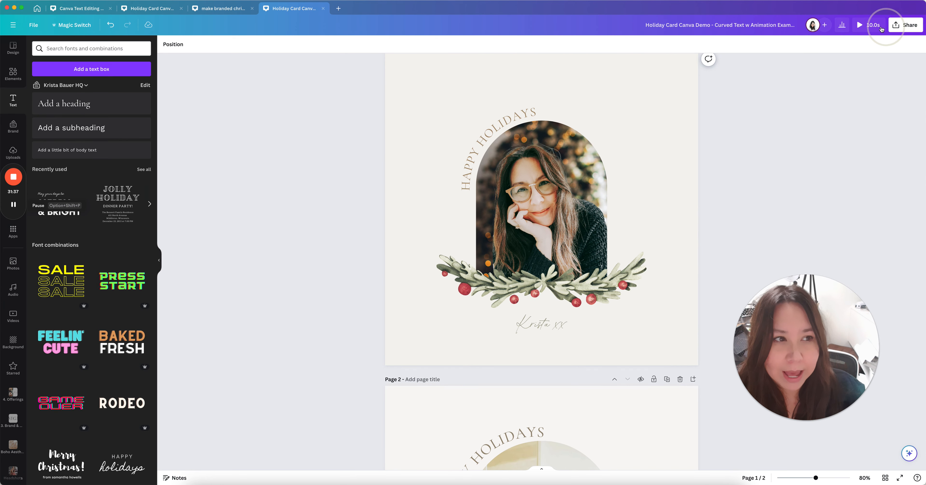
# Play the full-screen Present preview, close it, and collapse the text side panel
pyautogui.click(860, 26)
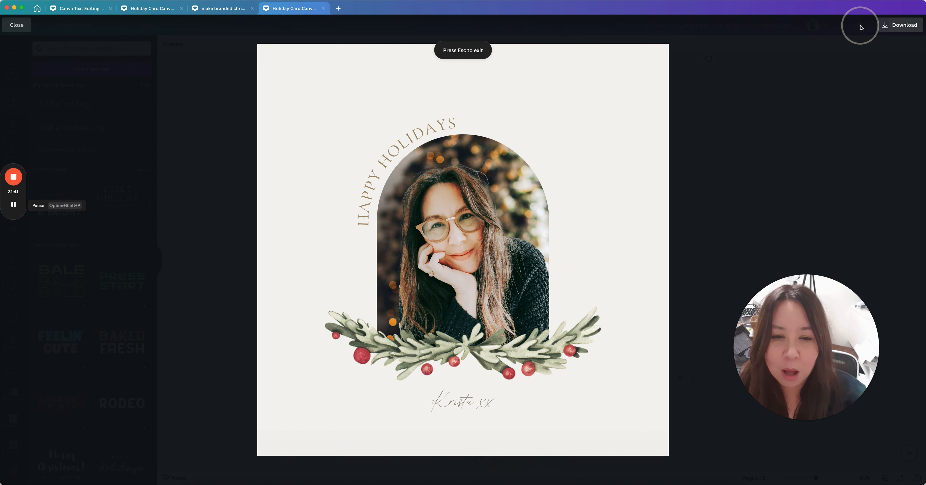
pyautogui.click(17, 24)
pyautogui.click(752, 220)
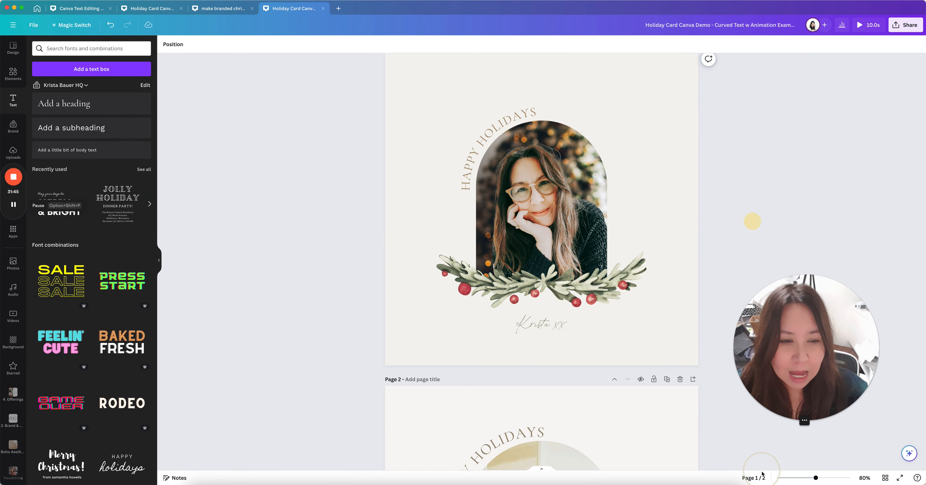
pyautogui.click(159, 261)
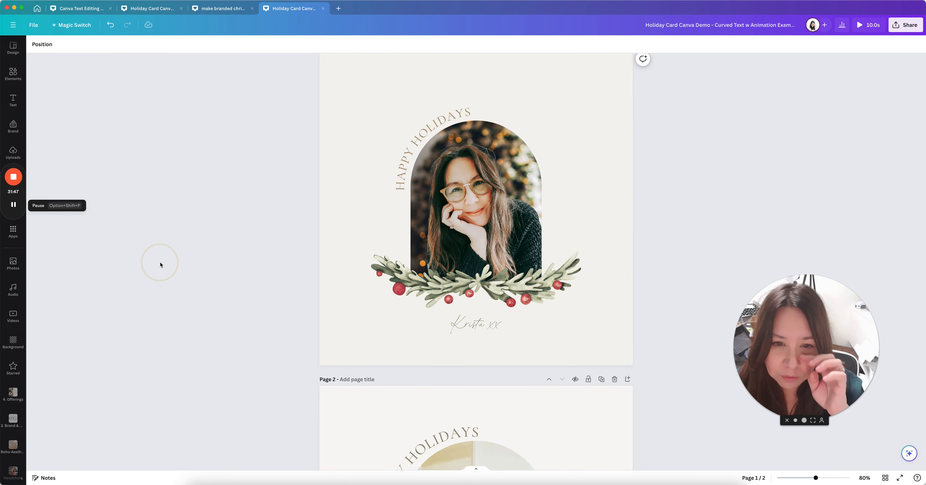
pyautogui.scroll(1, 160, 265)
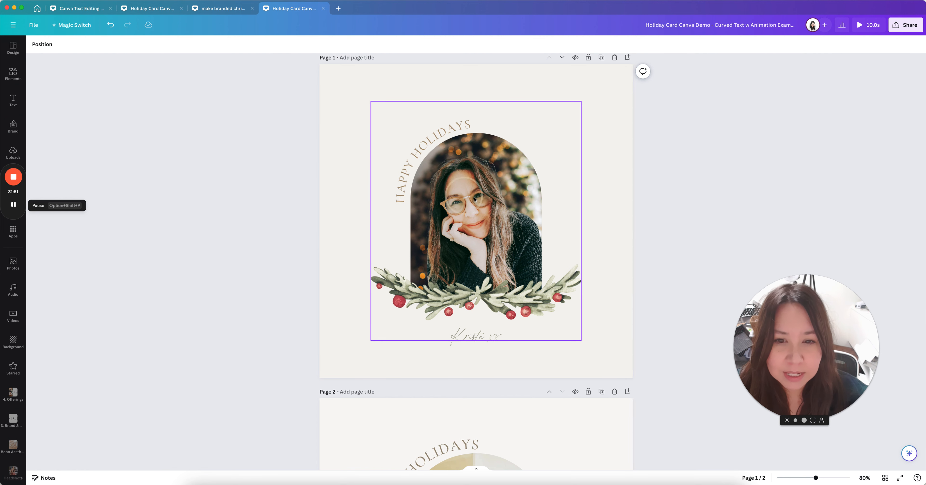
pyautogui.click(614, 240)
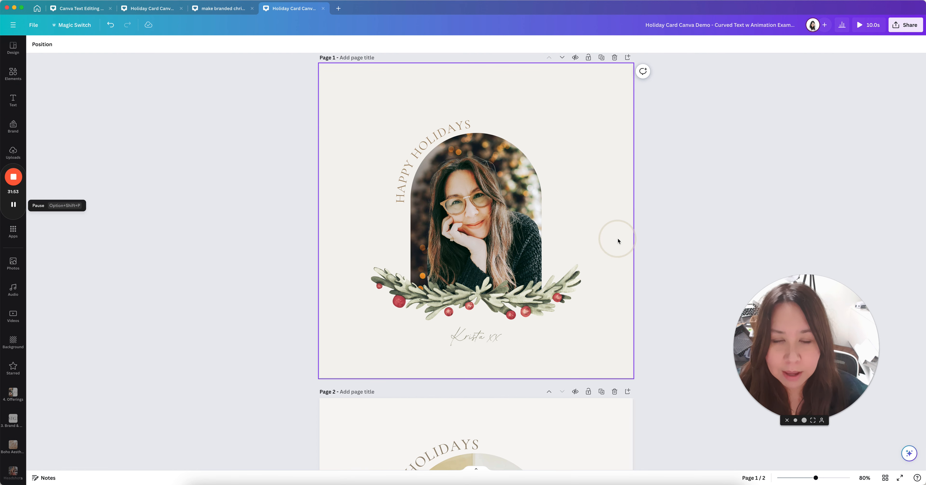